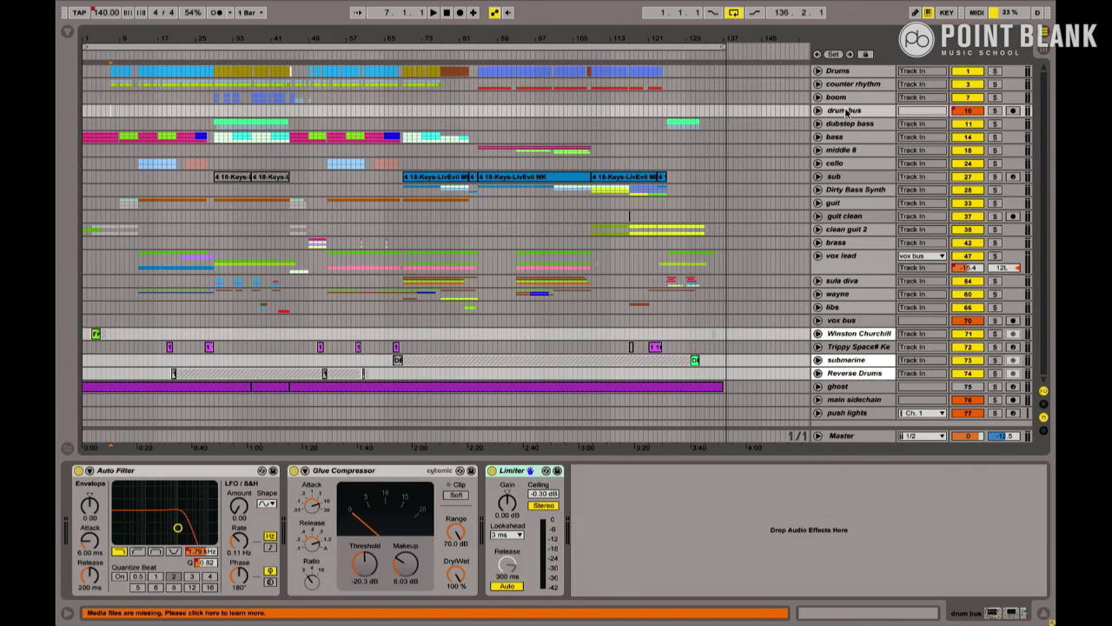
# Step: Examine the effect chains of the boom, counter rhythm and Drums groups and the track inside the Drums group
pyautogui.click(843, 97)
pyautogui.click(840, 73)
pyautogui.click(843, 84)
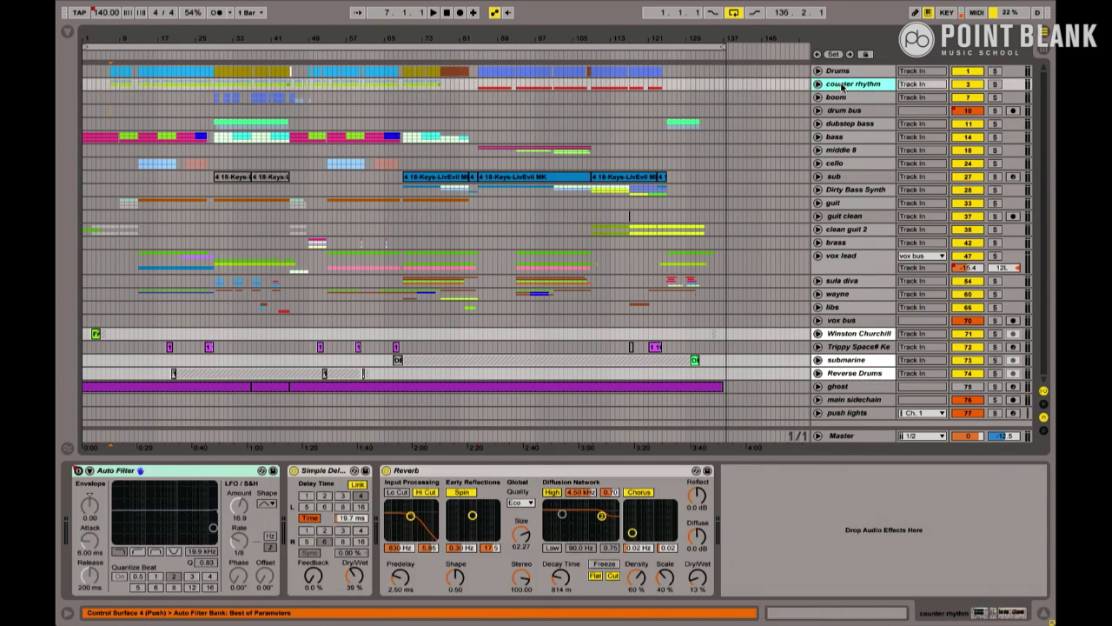
pyautogui.click(841, 98)
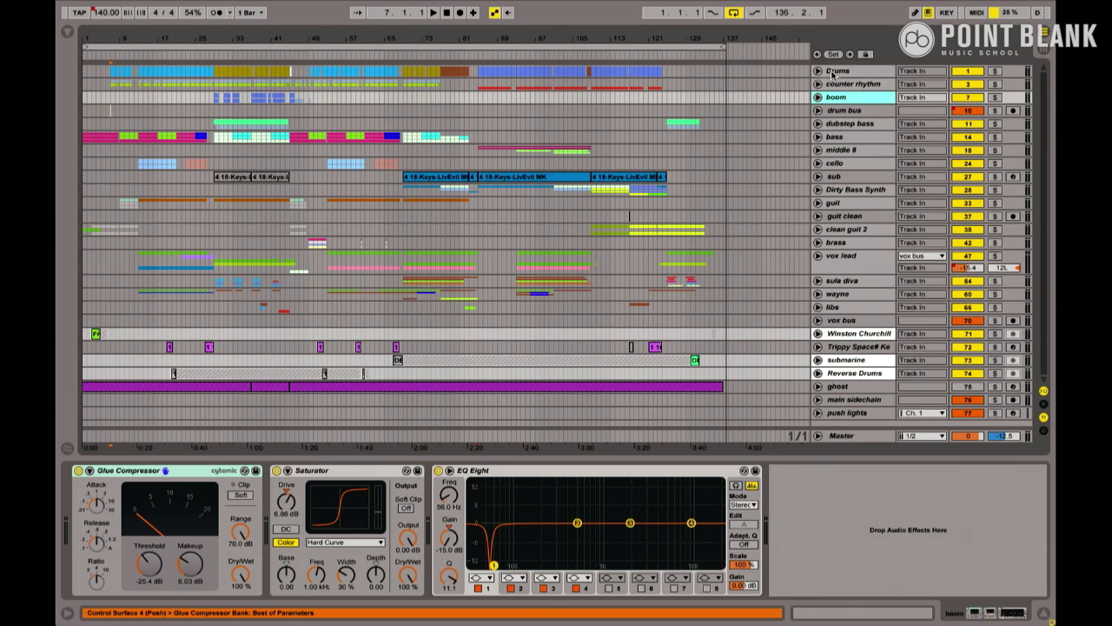
pyautogui.click(837, 73)
pyautogui.click(818, 70)
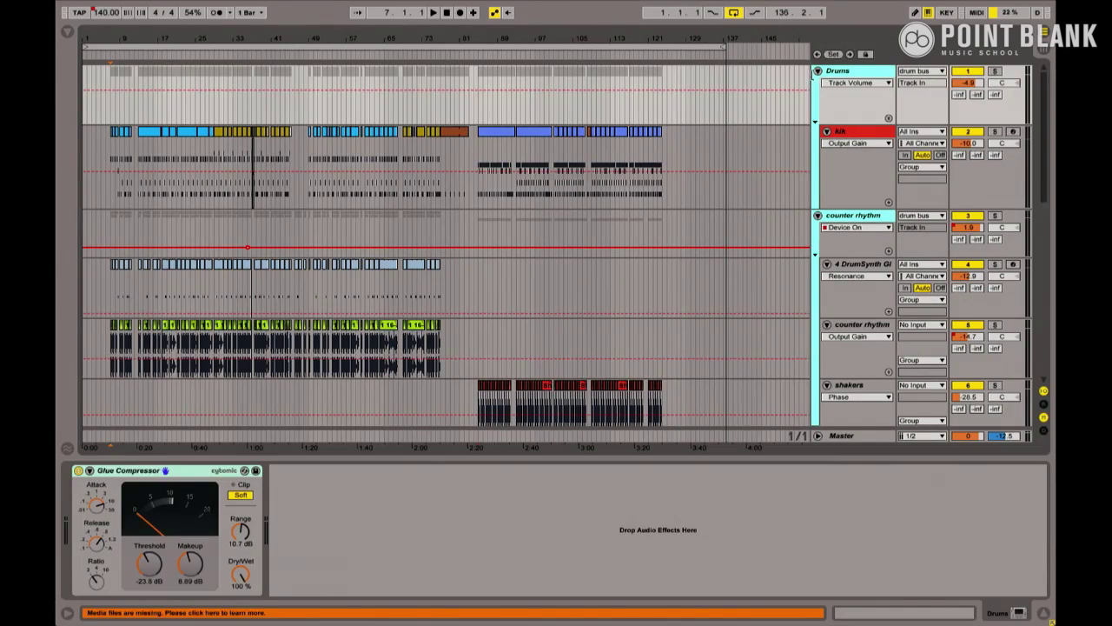
pyautogui.click(818, 71)
# Step: Expand the drum bus track and compare its routing and devices with those of the boom and counter rhythm groups
pyautogui.click(824, 113)
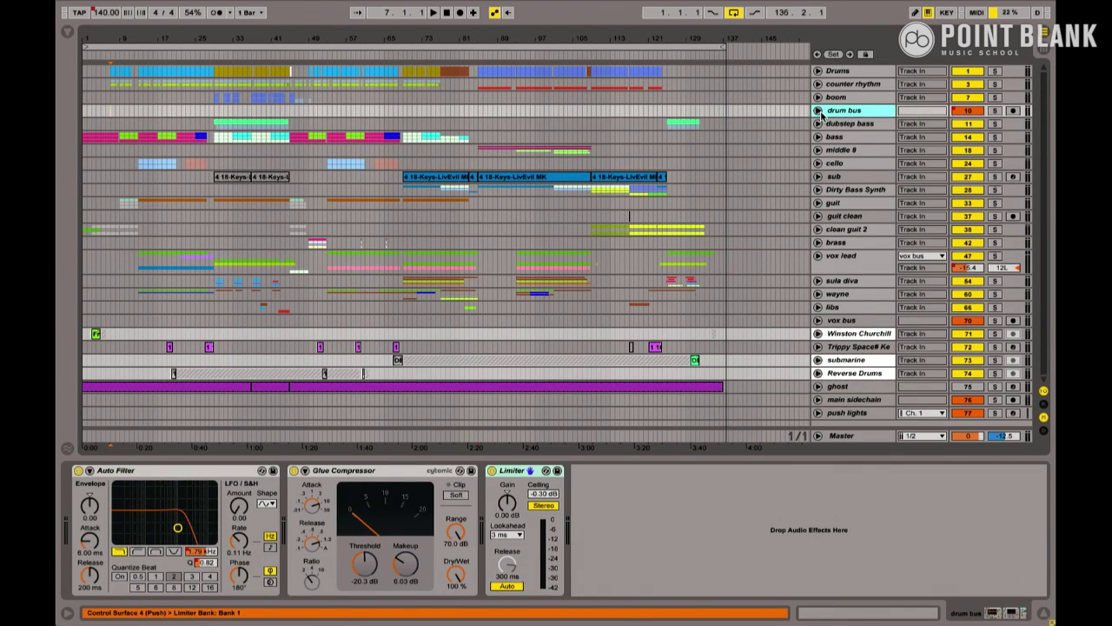
pyautogui.click(818, 110)
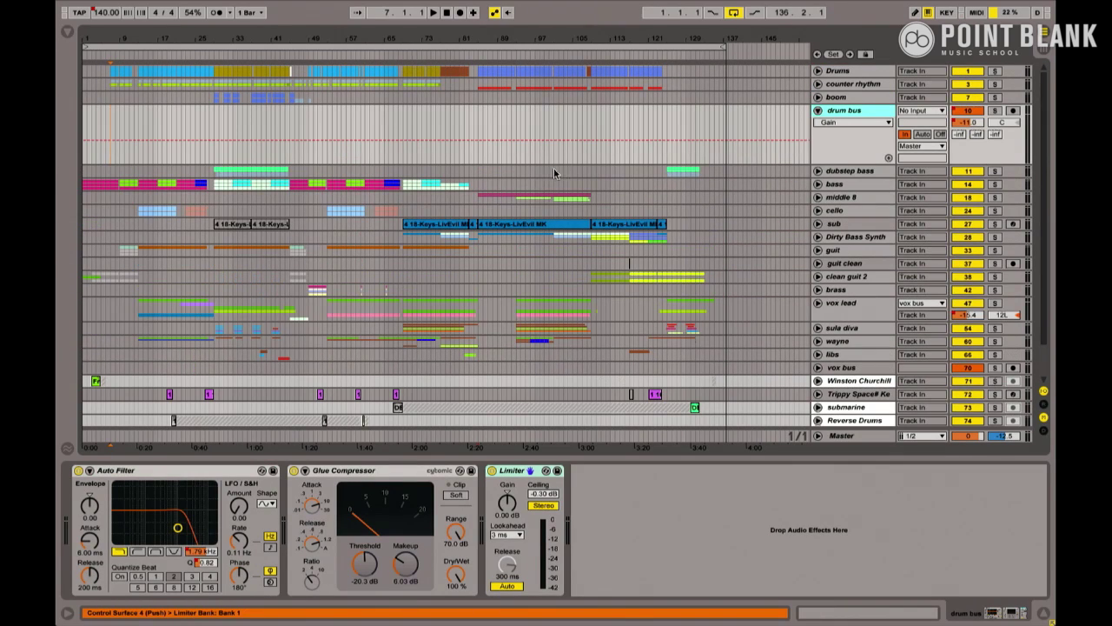
pyautogui.click(836, 97)
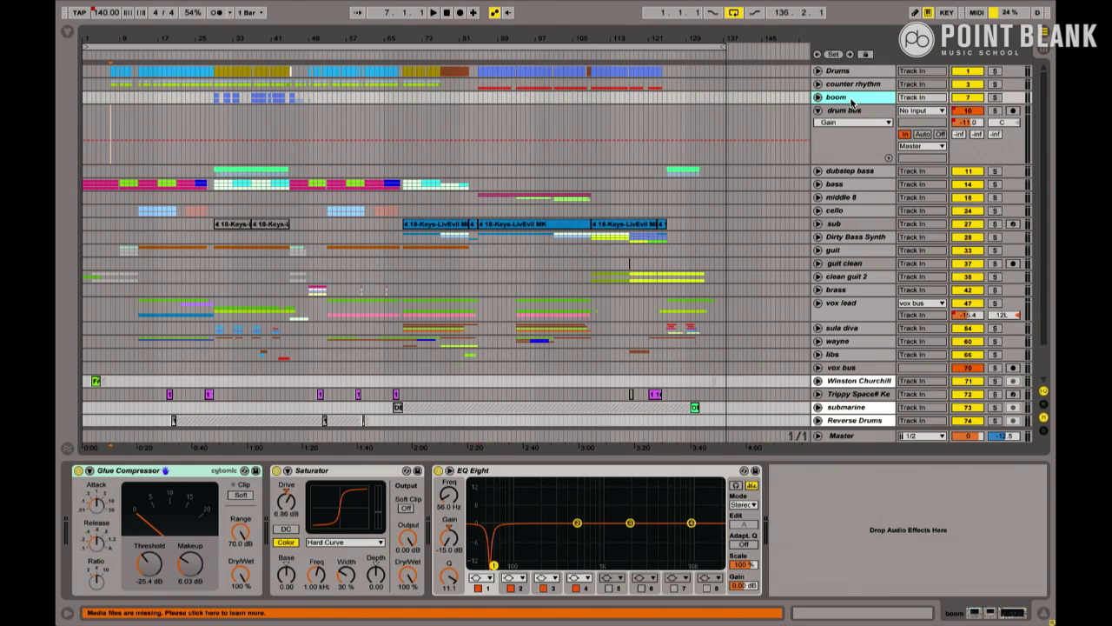
pyautogui.click(848, 111)
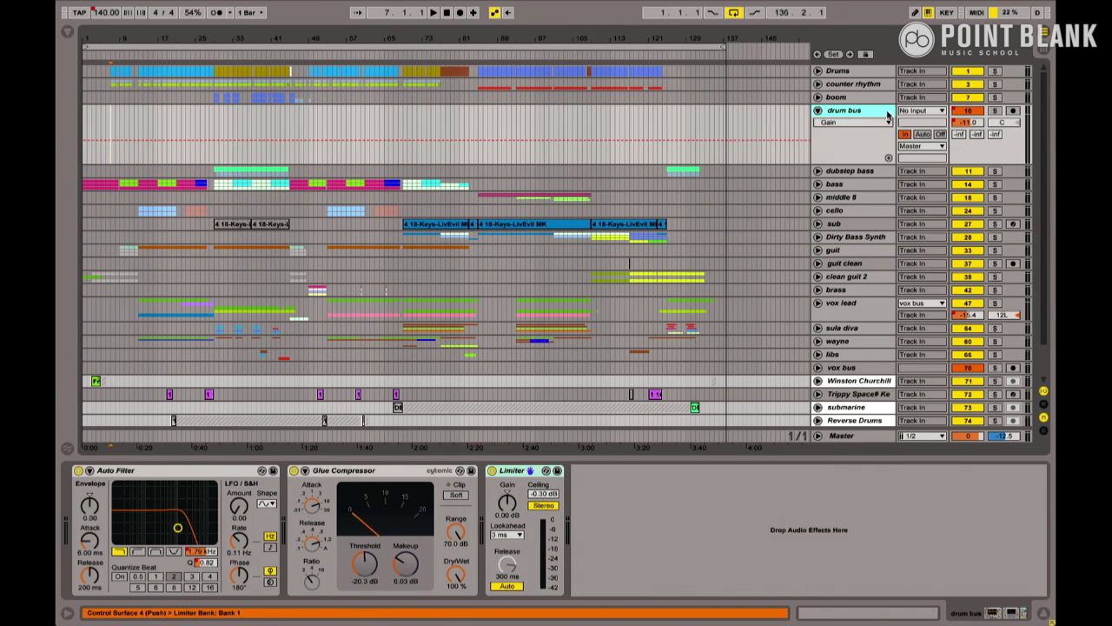
pyautogui.click(857, 98)
pyautogui.click(856, 85)
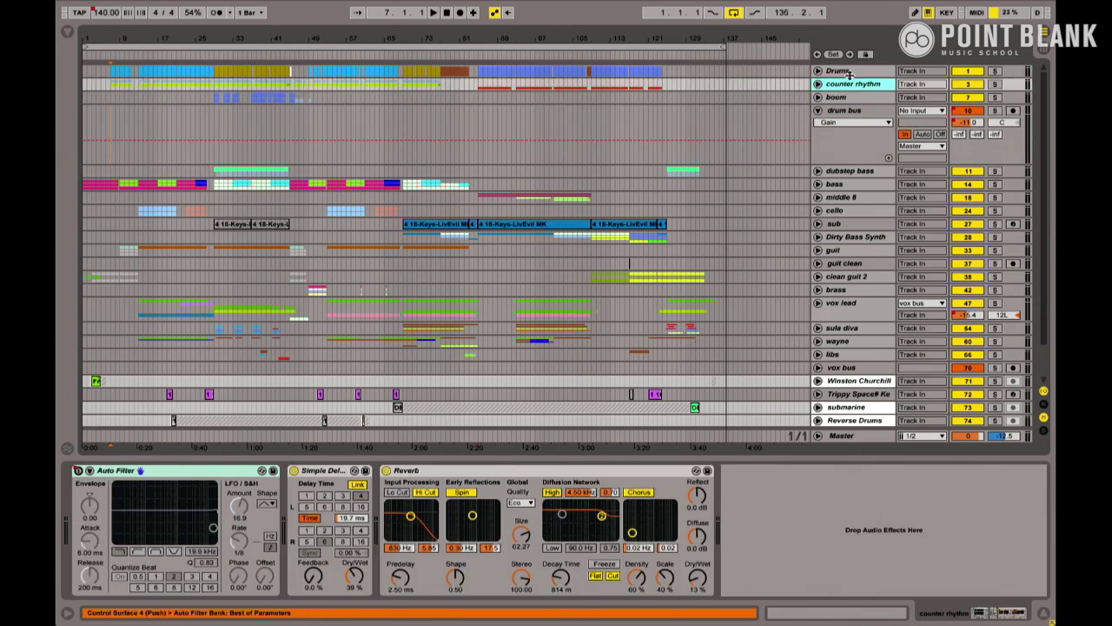
# Step: Expand the Drums and counter rhythm groups to examine their tracks and output routing, and collapse both groups again
pyautogui.click(831, 73)
pyautogui.click(818, 72)
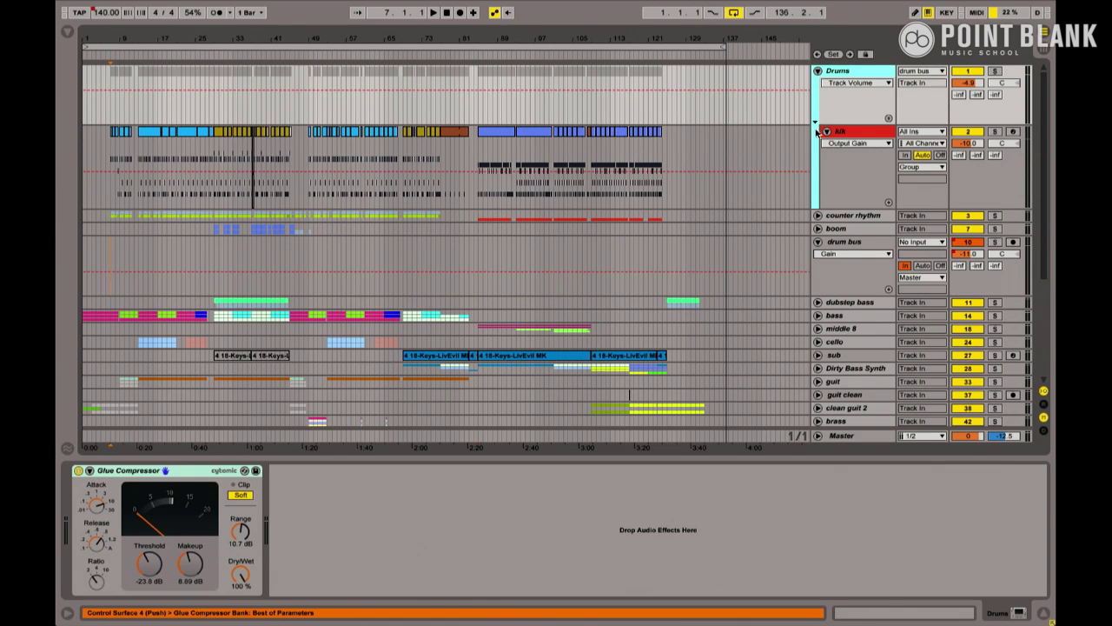
pyautogui.click(818, 216)
pyautogui.scroll(-5, 856, 245)
pyautogui.scroll(5, 878, 196)
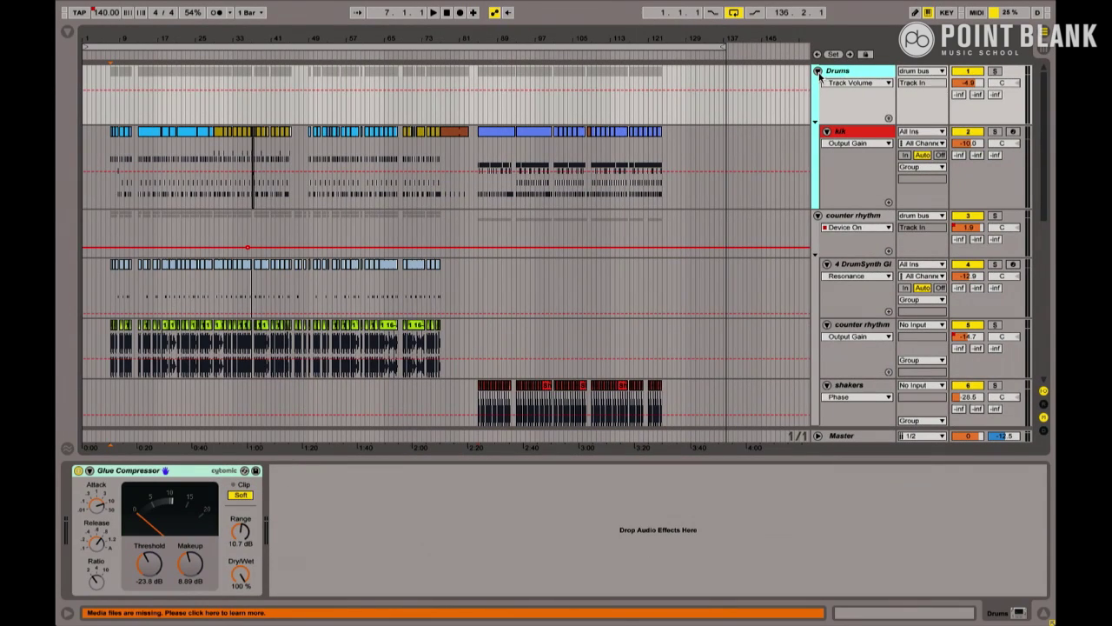
pyautogui.click(782, 70)
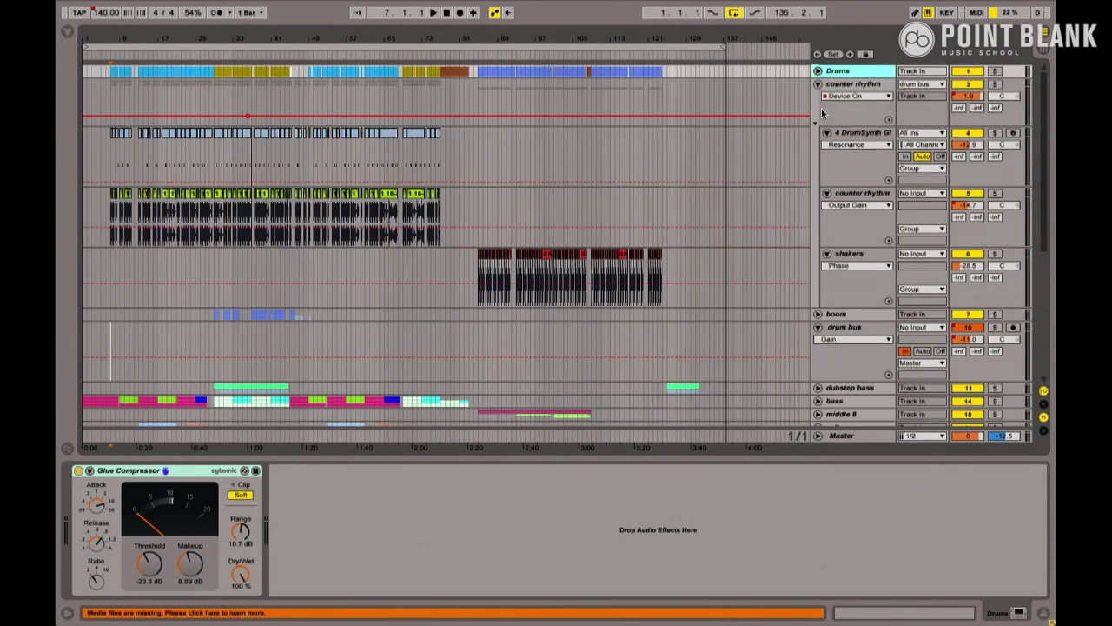
pyautogui.click(818, 84)
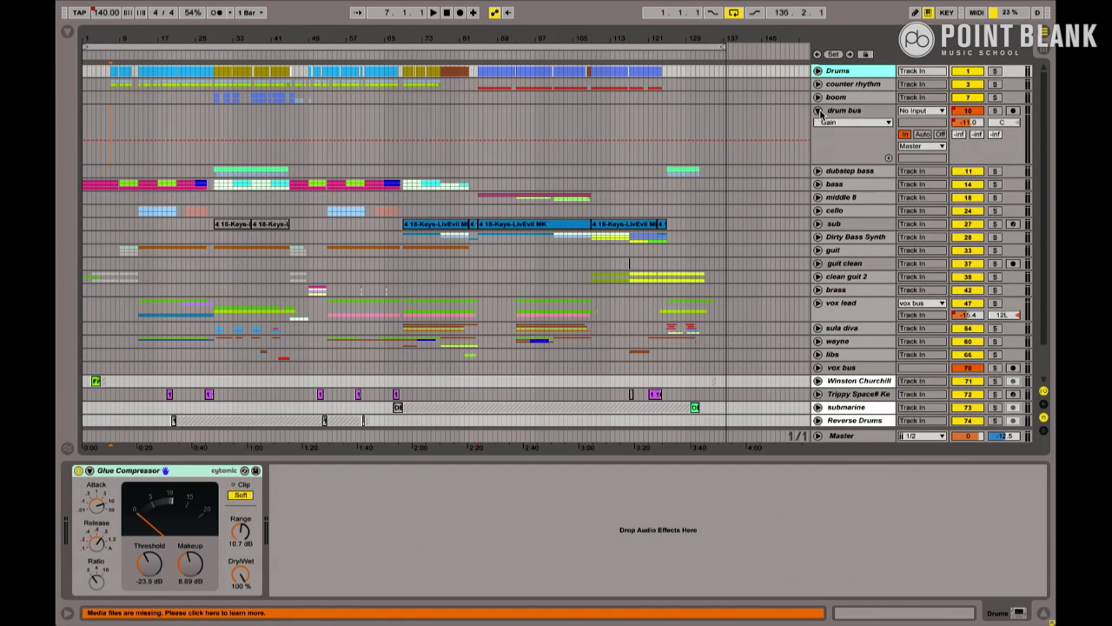
# Step: Collapse the drum bus track, solo it and play the arrangement from bar 29
pyautogui.click(819, 111)
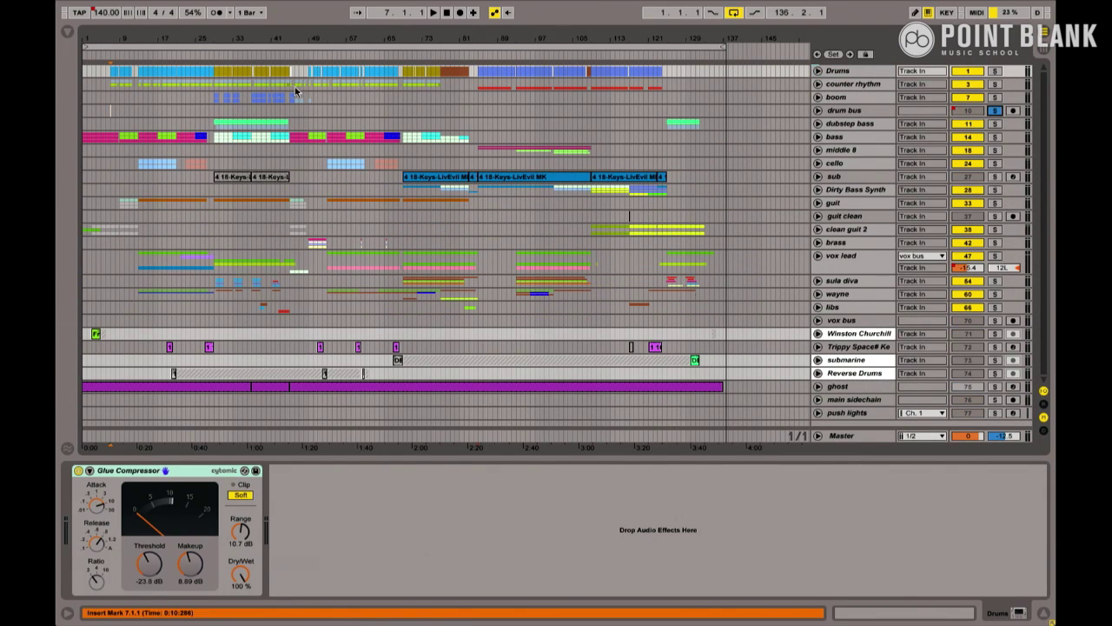
pyautogui.click(216, 110)
pyautogui.press('space')
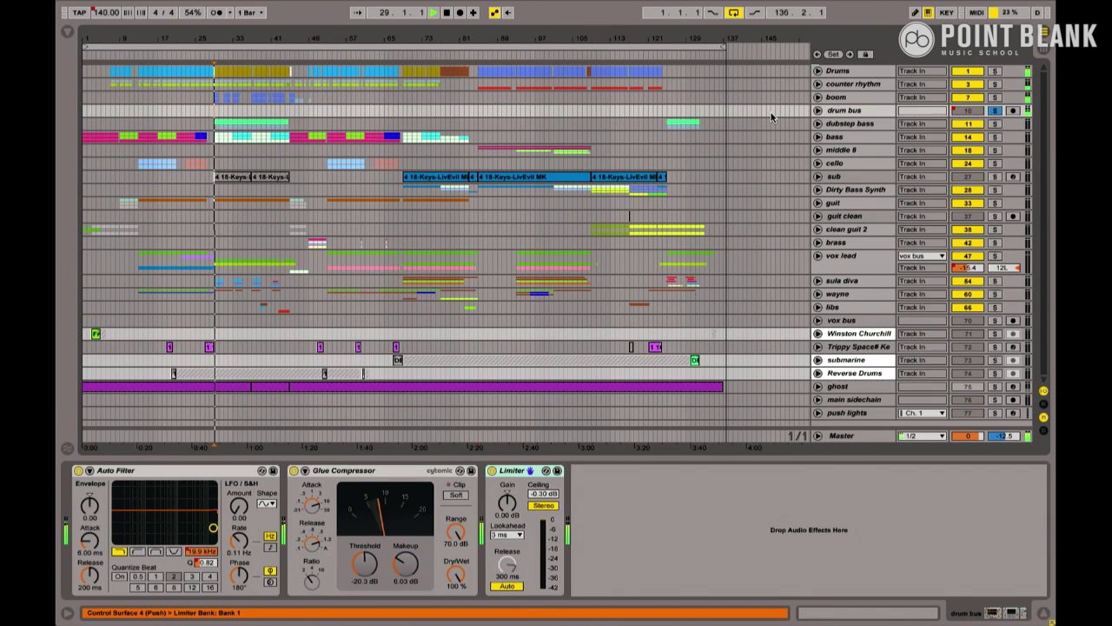
# Step: Add the iZotope Stutter Edit plug-in from the browser to the end of the drum bus effect chain
pyautogui.click(847, 112)
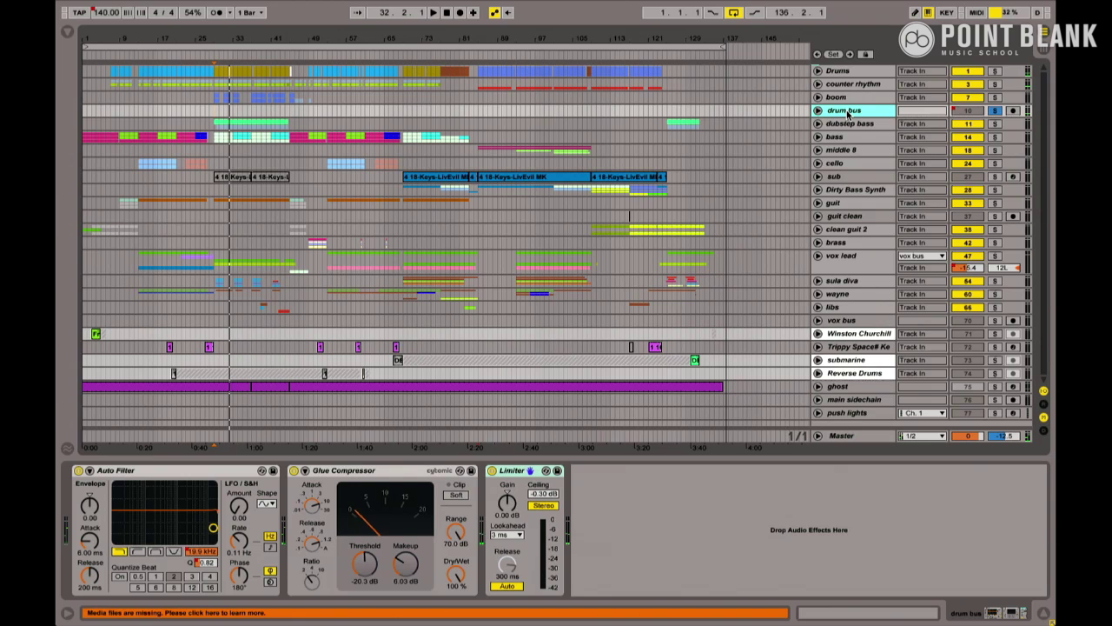
pyautogui.click(68, 32)
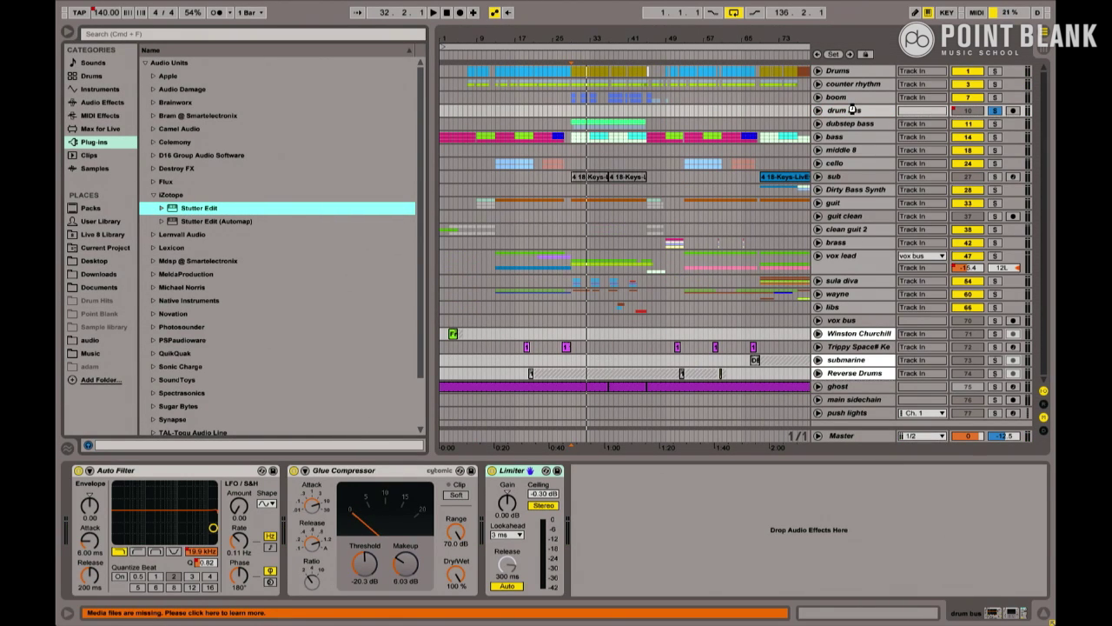
pyautogui.moveTo(852, 110); pyautogui.dragTo(853, 111)
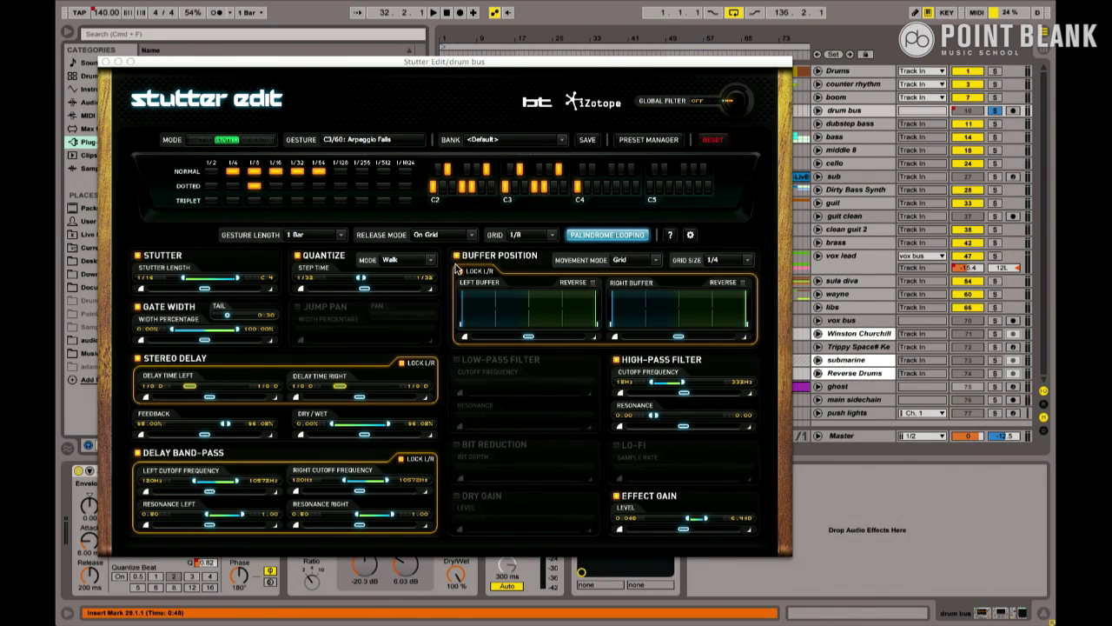
# Step: Load the "freddy main patch" bank from Stutter Edit's Preset Manager and close the plug-in window
pyautogui.click(631, 141)
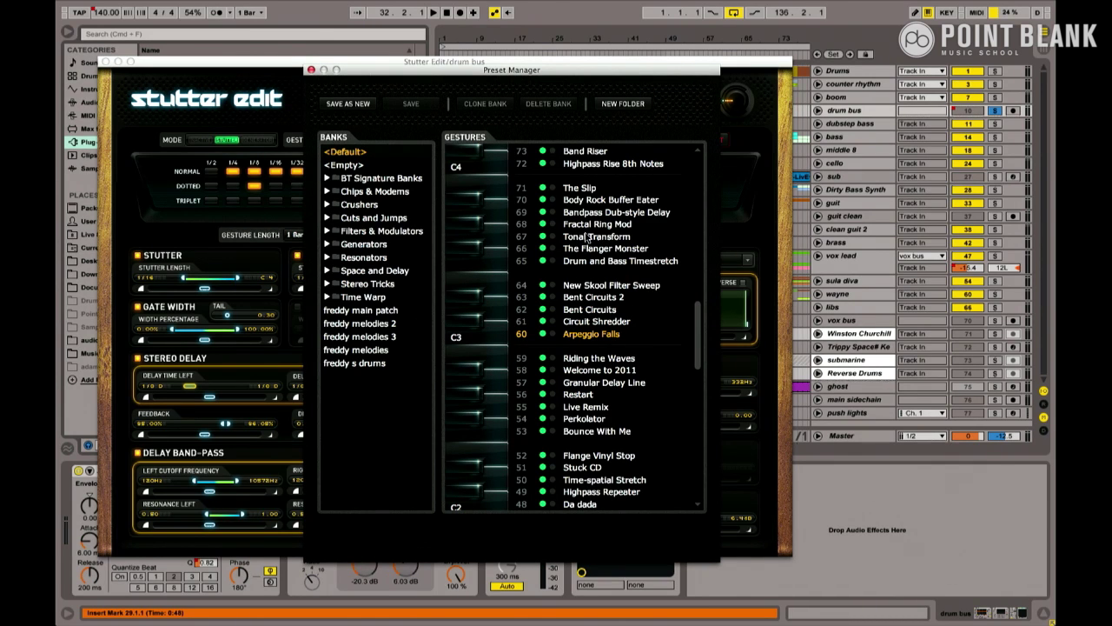
pyautogui.click(365, 313)
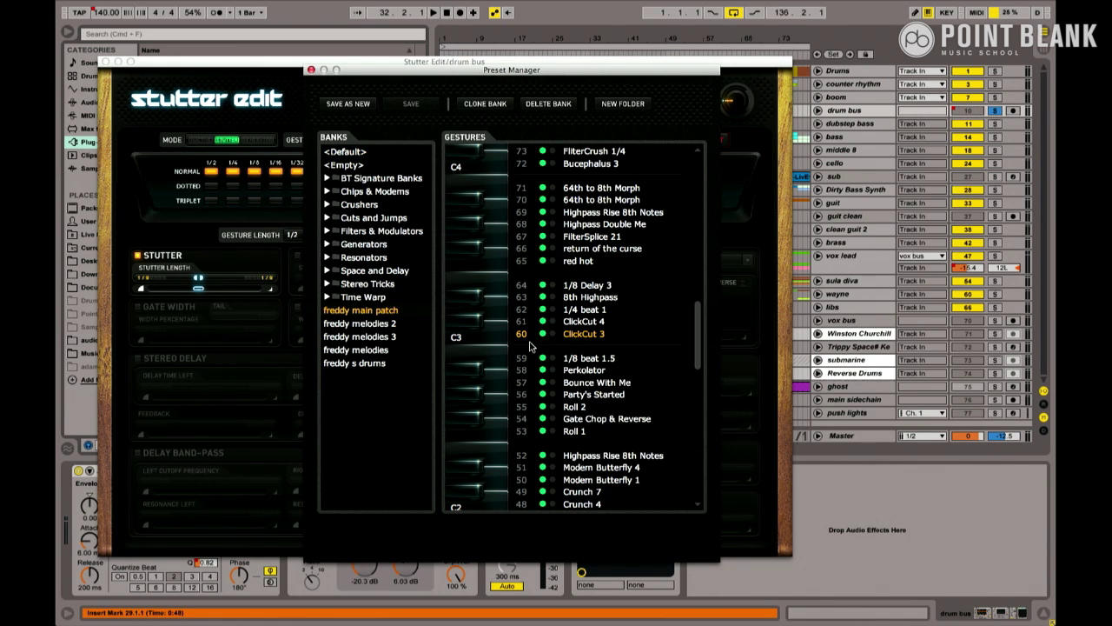
pyautogui.click(311, 72)
pyautogui.moveTo(399, 69); pyautogui.dragTo(440, 93)
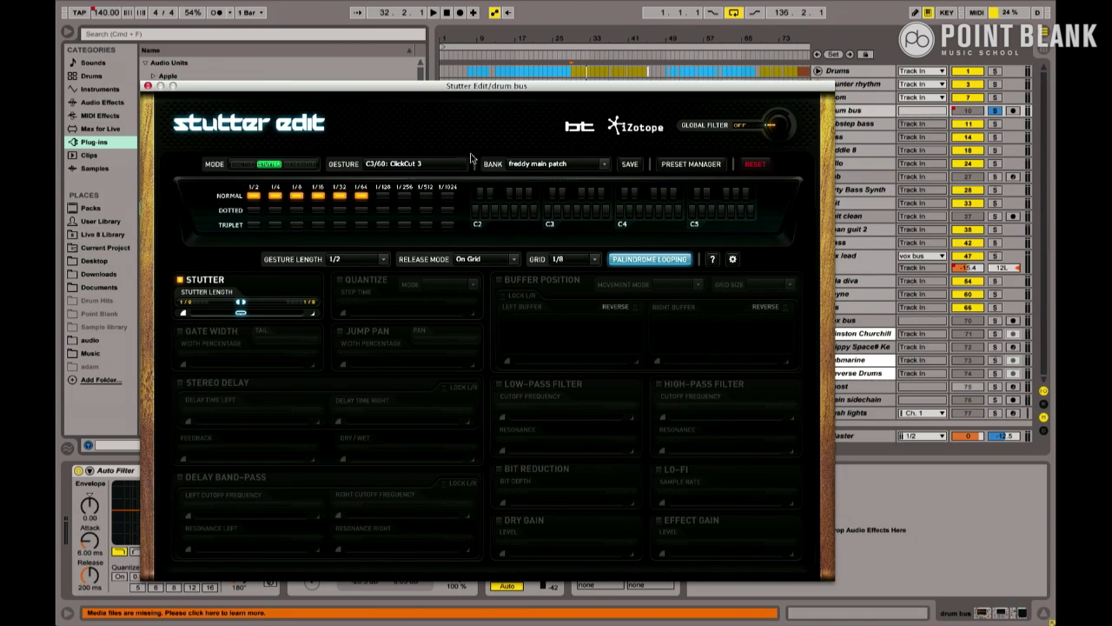
pyautogui.click(149, 86)
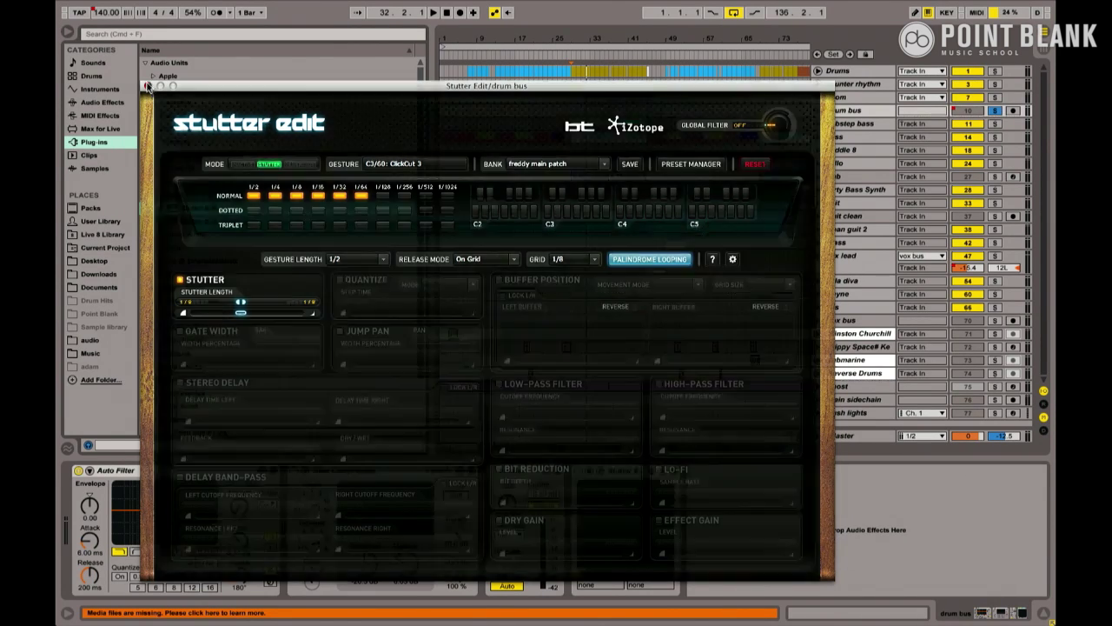
# Step: Hide the browser, insert a MIDI track below the drum bus and delete its default Simpler device
pyautogui.click(66, 33)
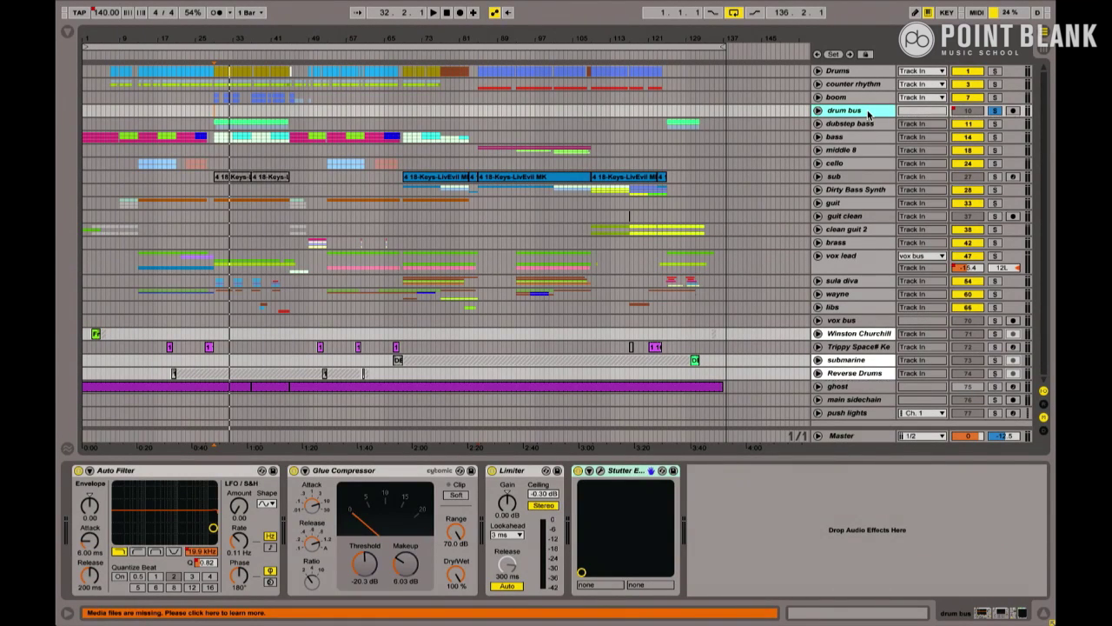
pyautogui.press('super+shift+t')
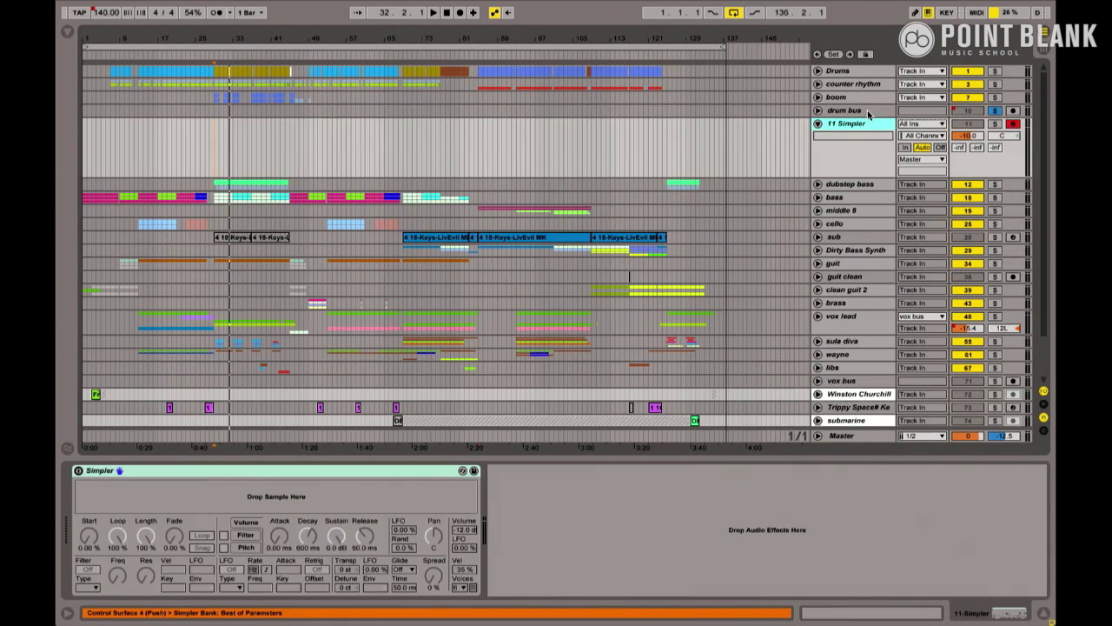
pyautogui.click(373, 471)
pyautogui.press('Delete')
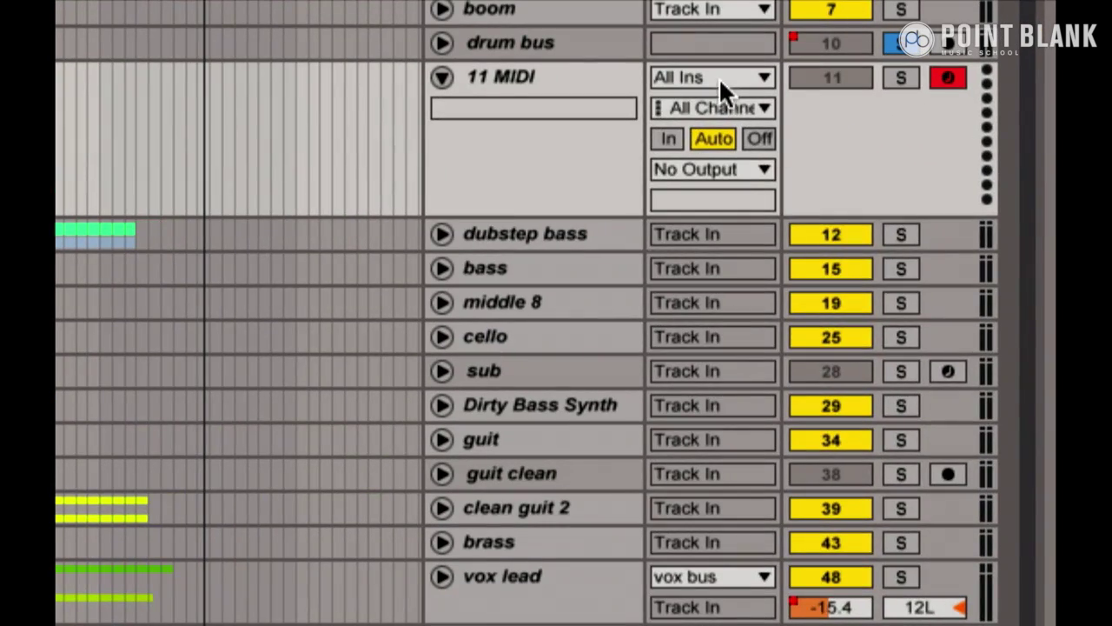
# Step: Route the new MIDI track from Ableton Push to Stutter Edit on the drum bus, with monitoring set to In
pyautogui.click(923, 123)
pyautogui.click(715, 158)
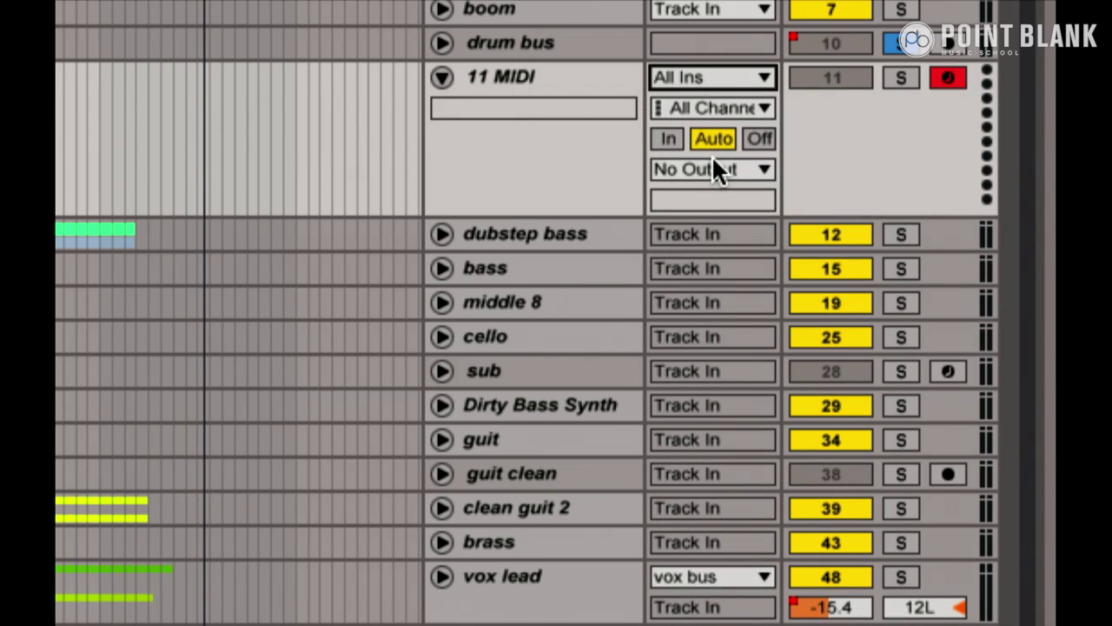
pyautogui.click(668, 139)
pyautogui.click(717, 168)
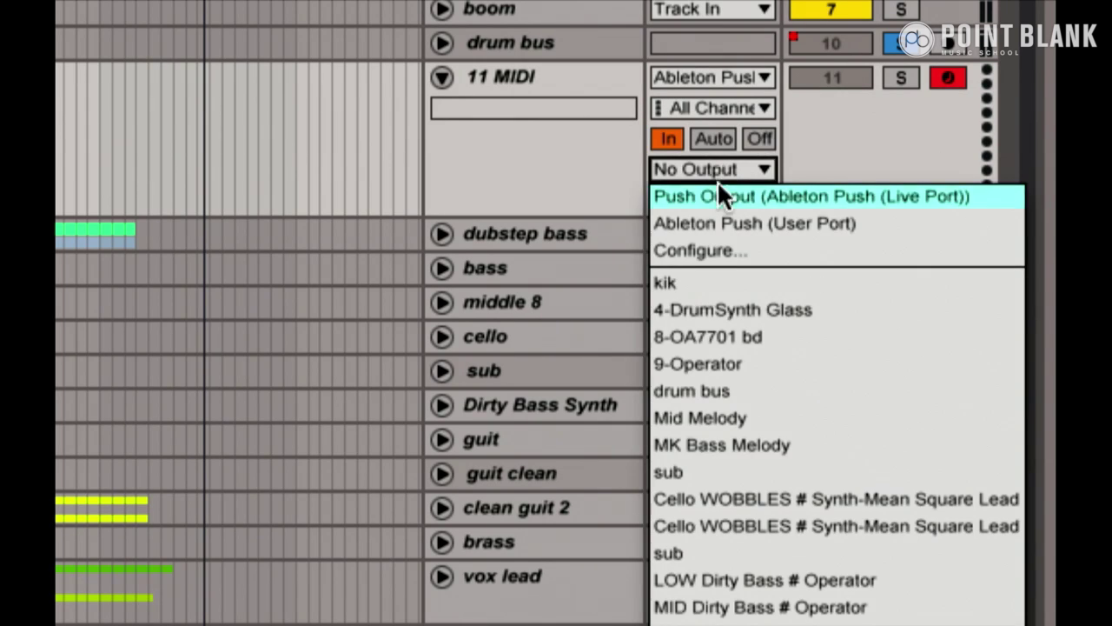
pyautogui.click(705, 390)
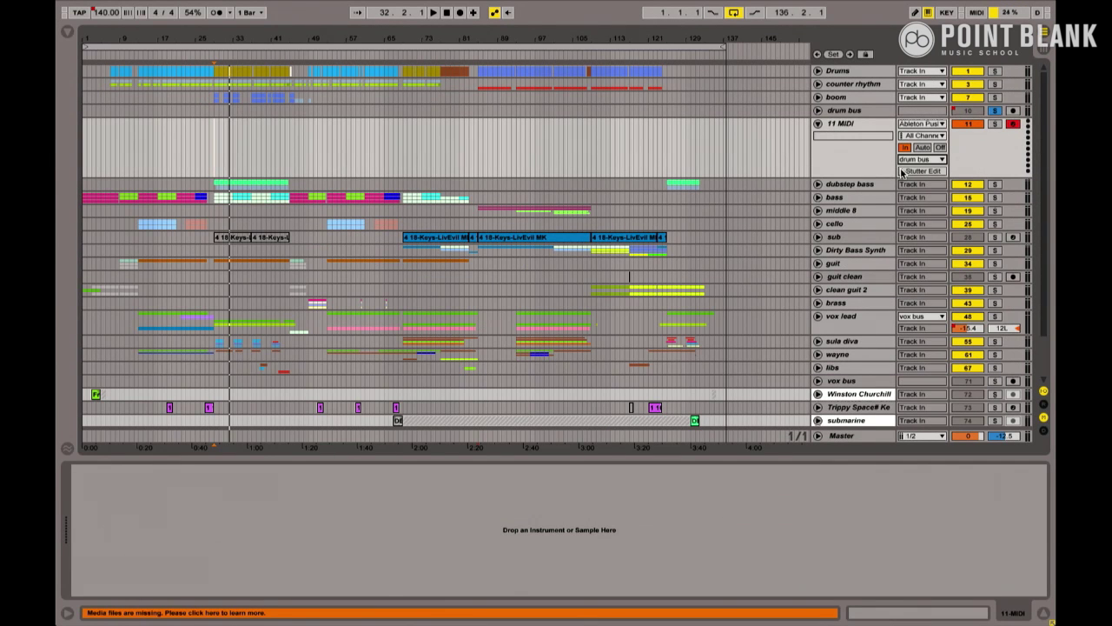
# Step: Reopen Stutter Edit on the drum bus to check that it receives MIDI gestures, and close its window
pyautogui.click(866, 112)
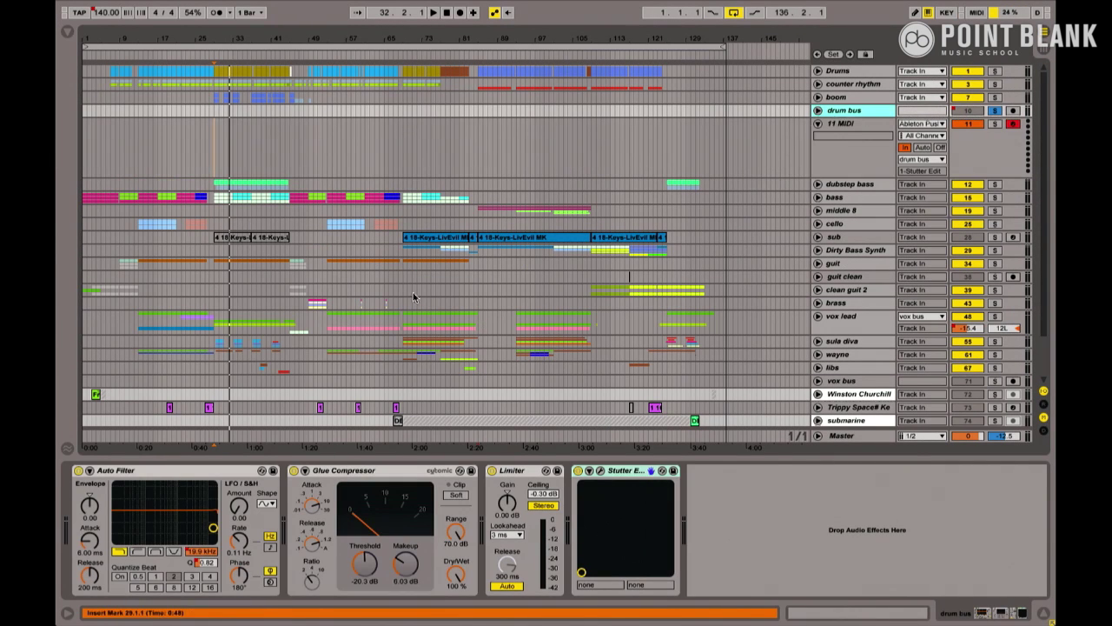
pyautogui.click(598, 473)
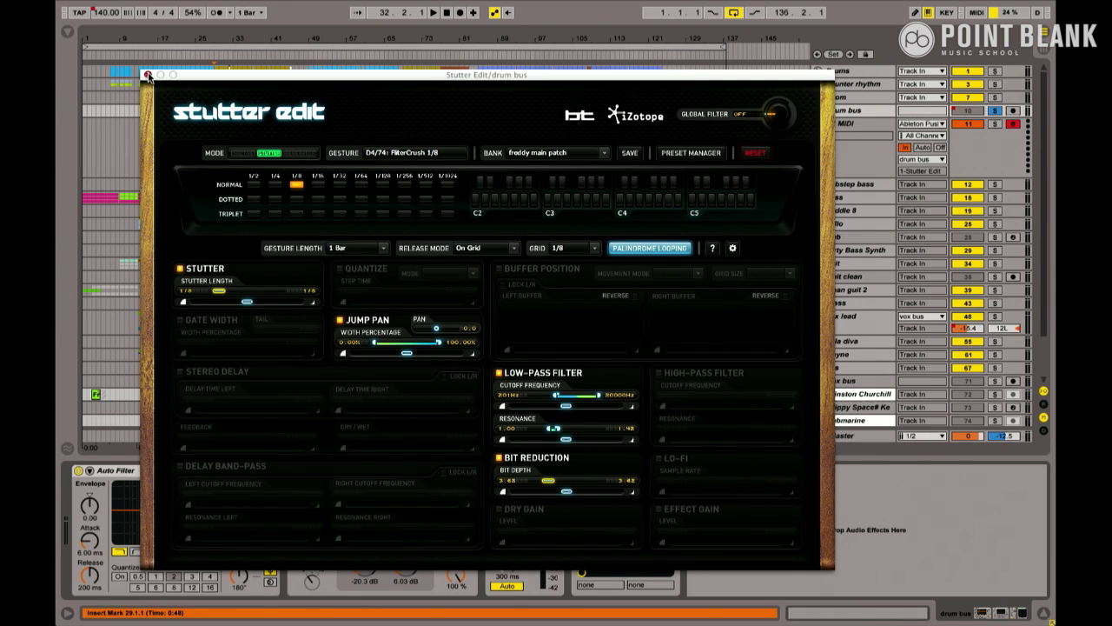
pyautogui.click(147, 75)
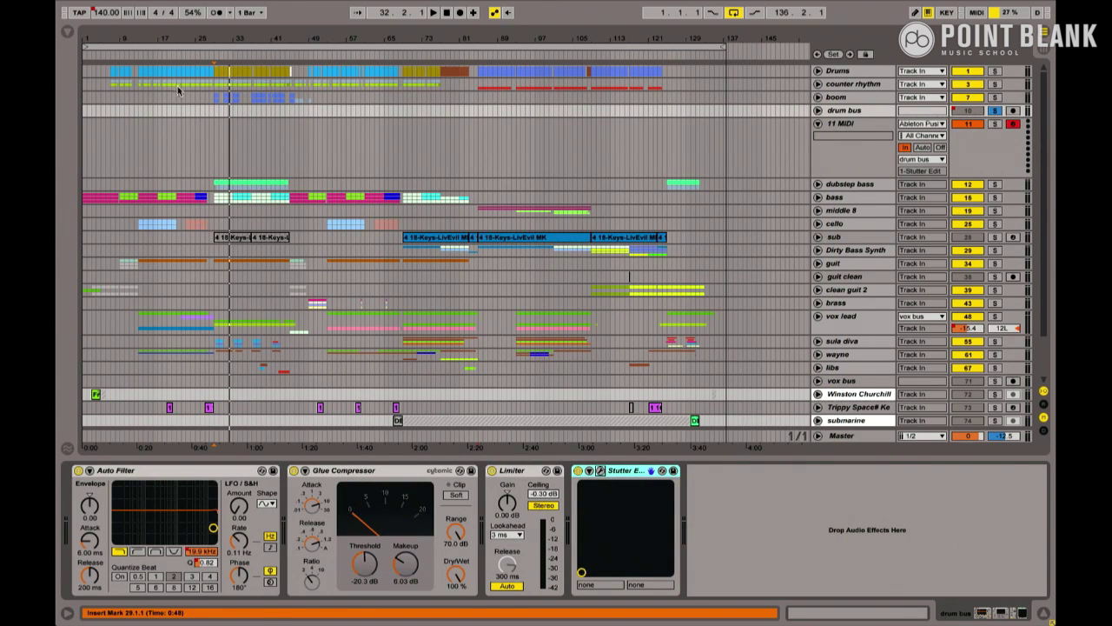
# Step: Insert an empty one-bar MIDI clip at bar 29 on the new MIDI track and loop that bar
pyautogui.moveTo(232, 40); pyautogui.dragTo(251, 149)
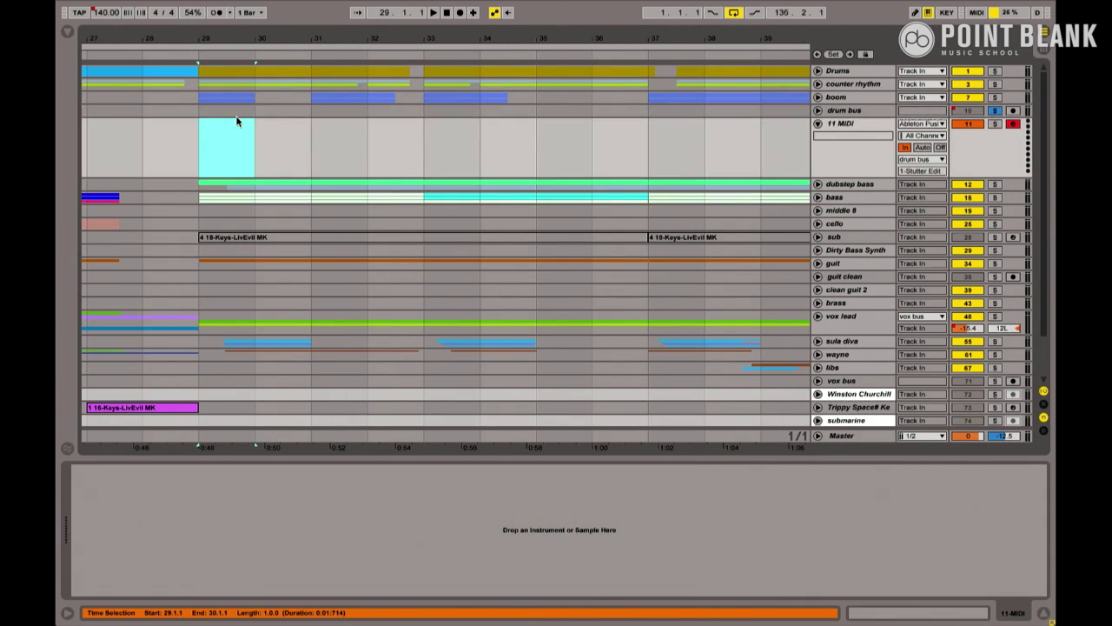
pyautogui.rightClick(243, 124)
pyautogui.click(304, 199)
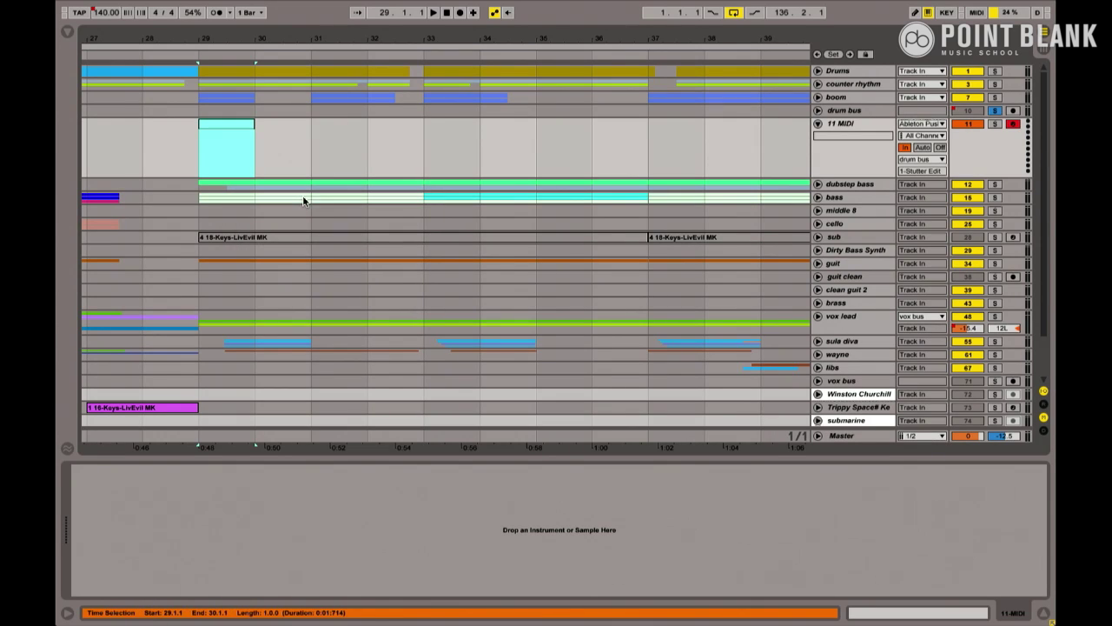
pyautogui.click(224, 125)
pyautogui.hotkey('ctrl', 'l')
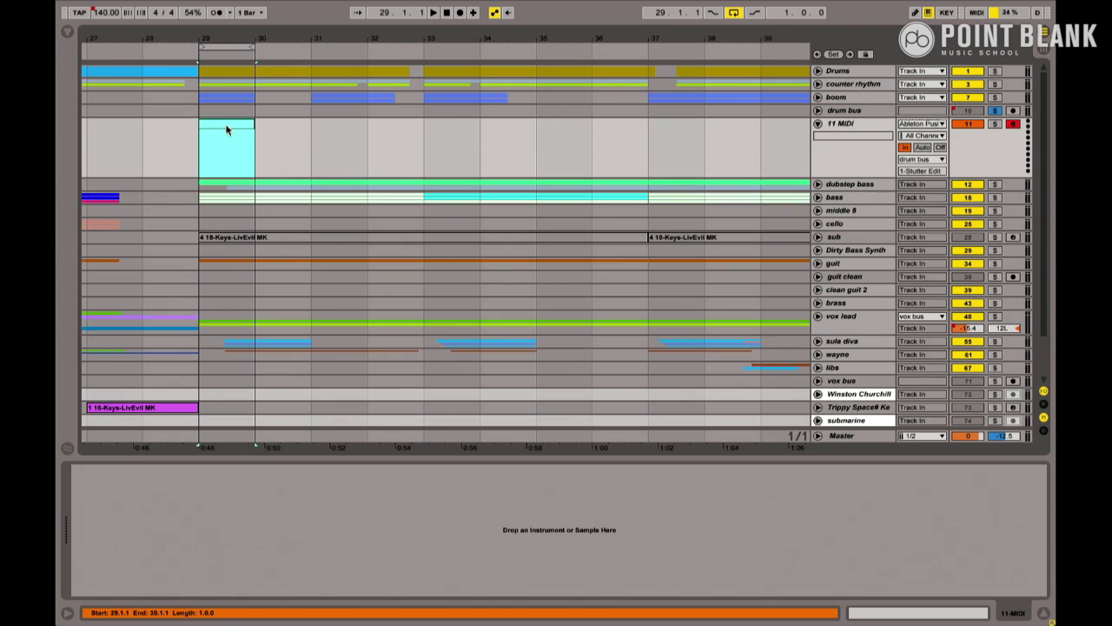
# Step: Set the new MIDI track's monitoring to Auto and open the empty clip at bar 29 for note editing
pyautogui.click(923, 150)
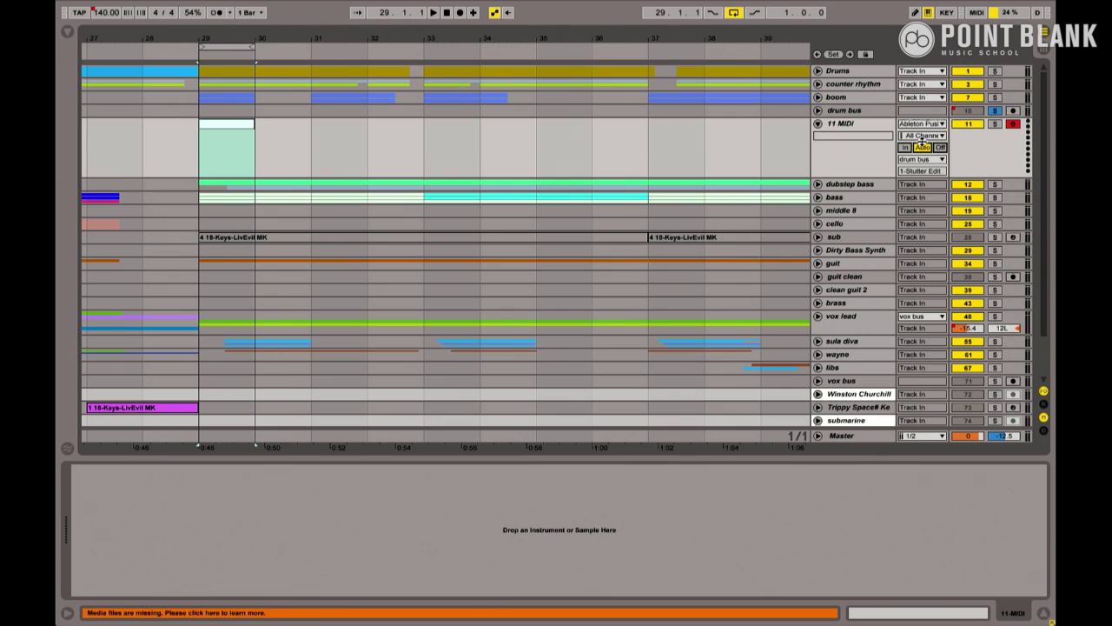
pyautogui.doubleClick(231, 129)
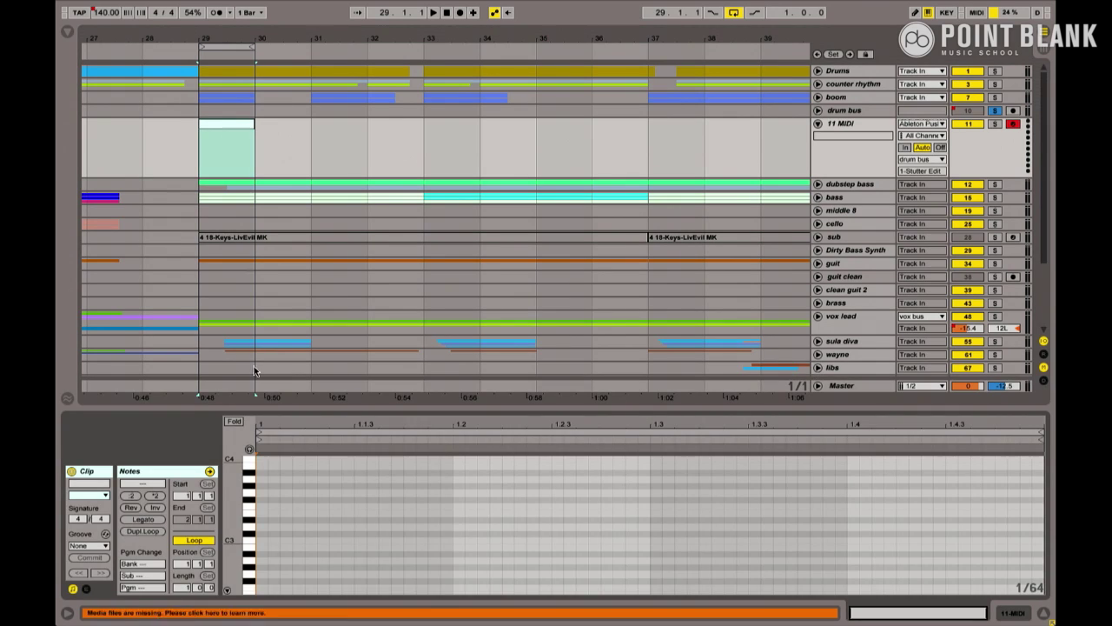
# Step: Enlarge the note editor and add a one-beat C2 note on beat 2 of the clip
pyautogui.moveTo(294, 407); pyautogui.dragTo(285, 294)
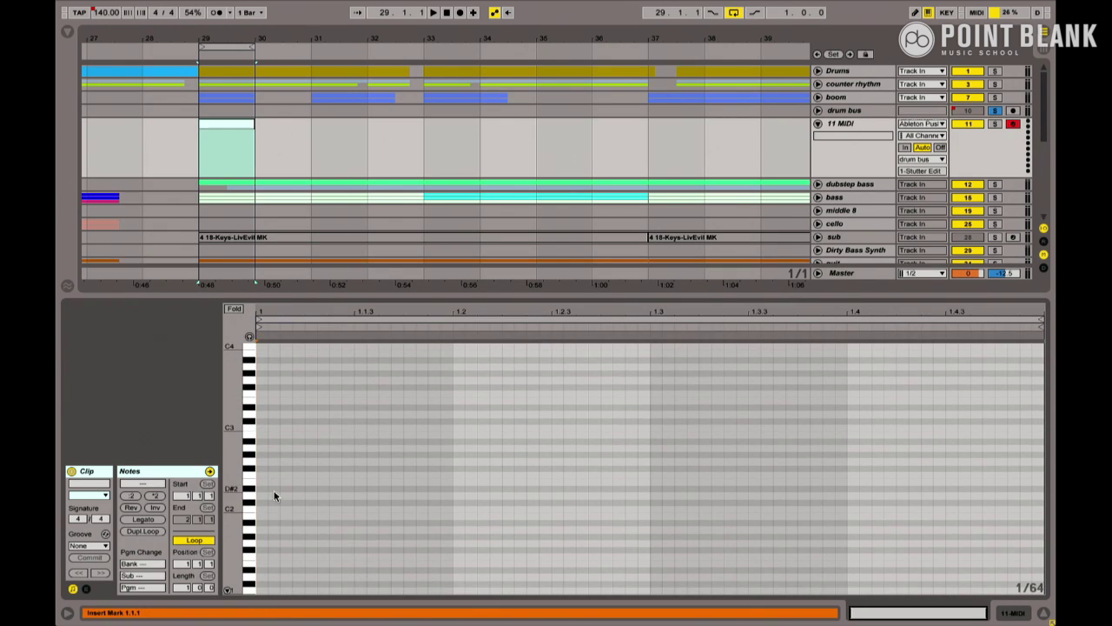
pyautogui.doubleClick(264, 510)
pyautogui.moveTo(263, 510); pyautogui.dragTo(452, 511)
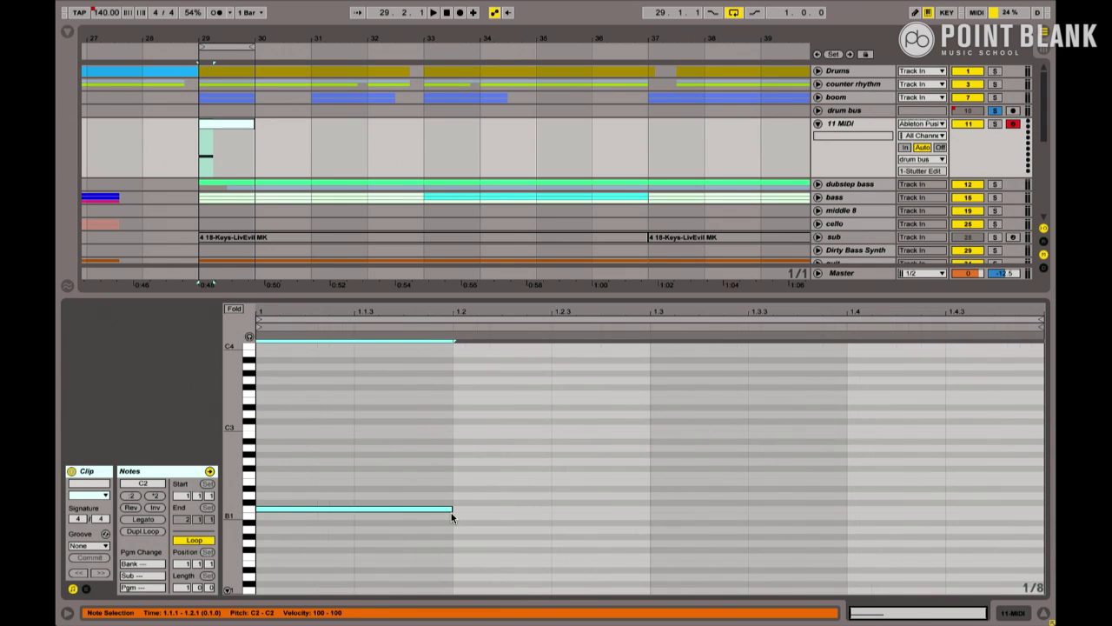
pyautogui.press('Right')
pyautogui.press('Right')
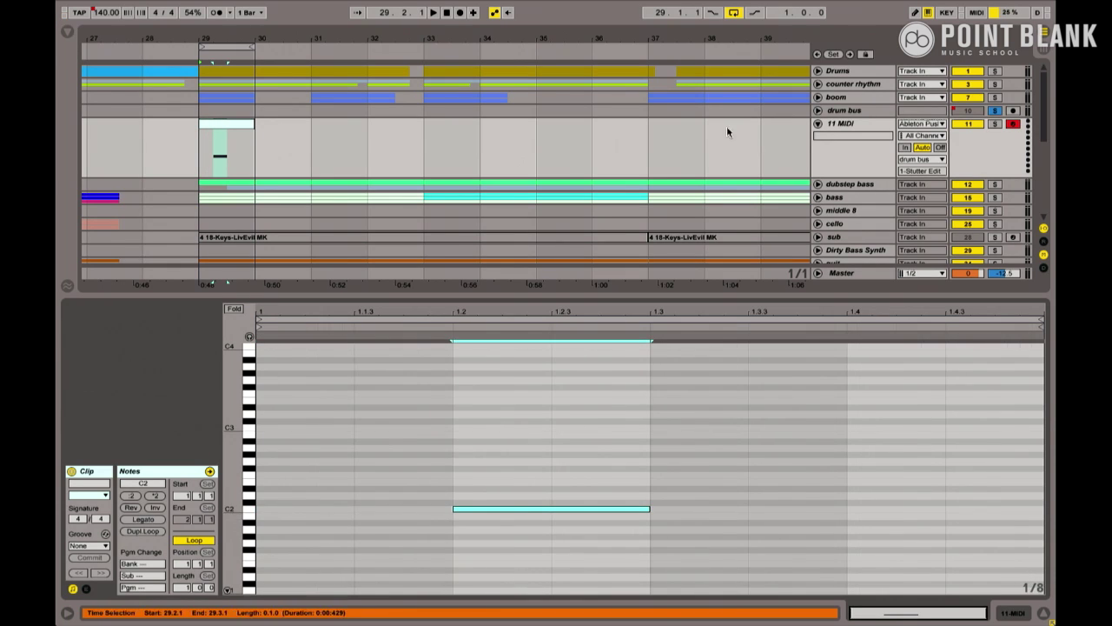
# Step: Play the looped clip from bar 29 to audition the gesture triggered by C2
pyautogui.click(233, 124)
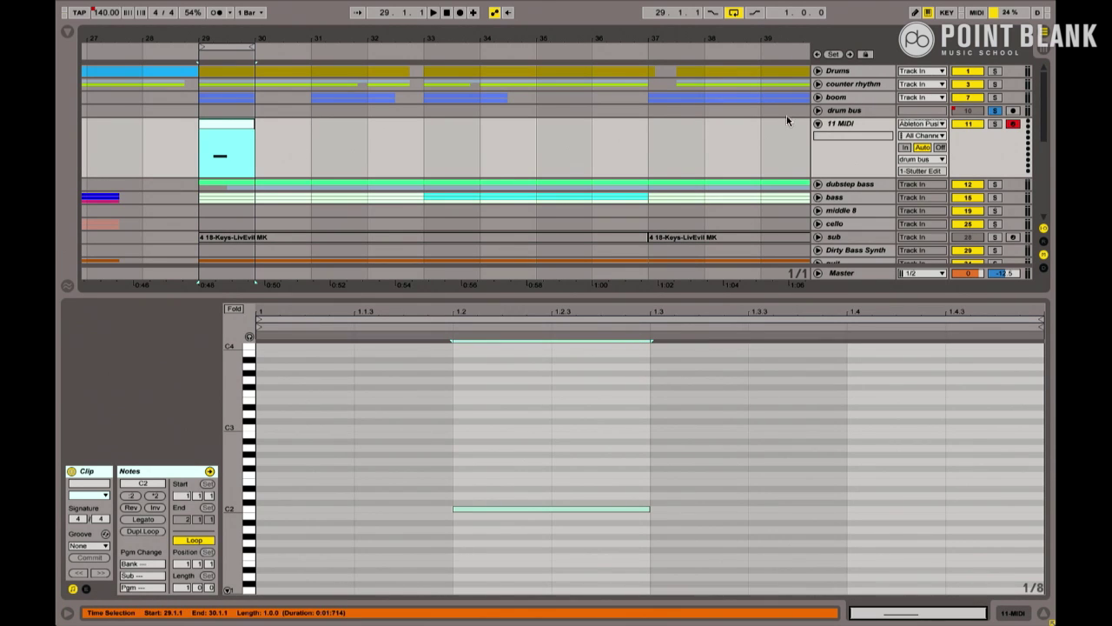
pyautogui.press('space')
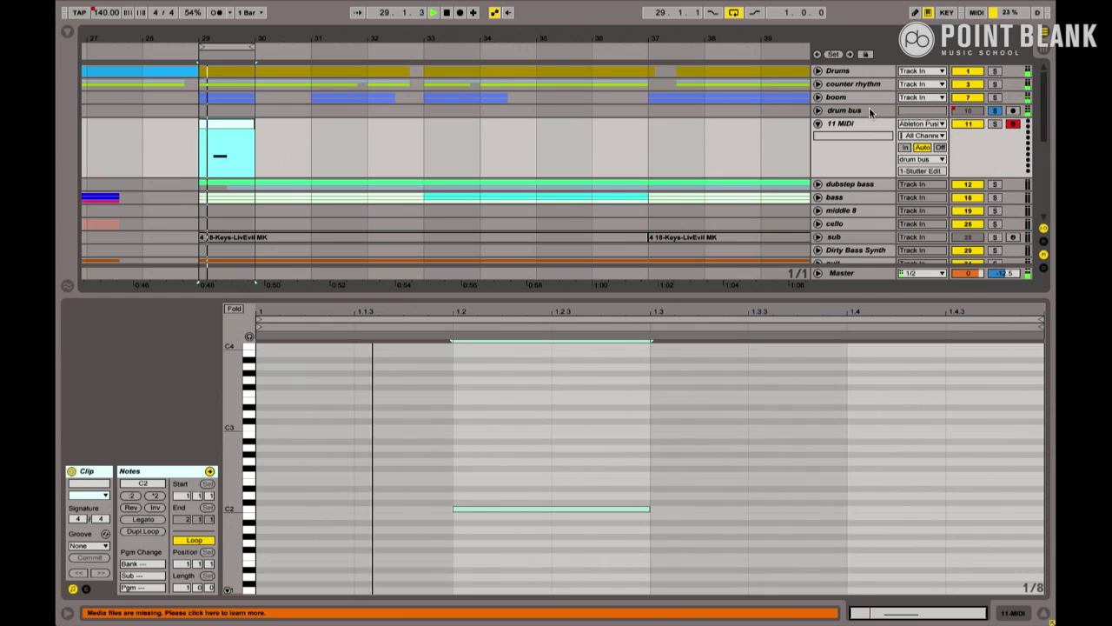
pyautogui.press('space')
# Step: Transpose the note on beat 2 up to E2, auditioning other Stutter Edit gestures along the way
pyautogui.click(576, 509)
pyautogui.press('Up')
pyautogui.press('Up')
pyautogui.press('space')
pyautogui.press('Up')
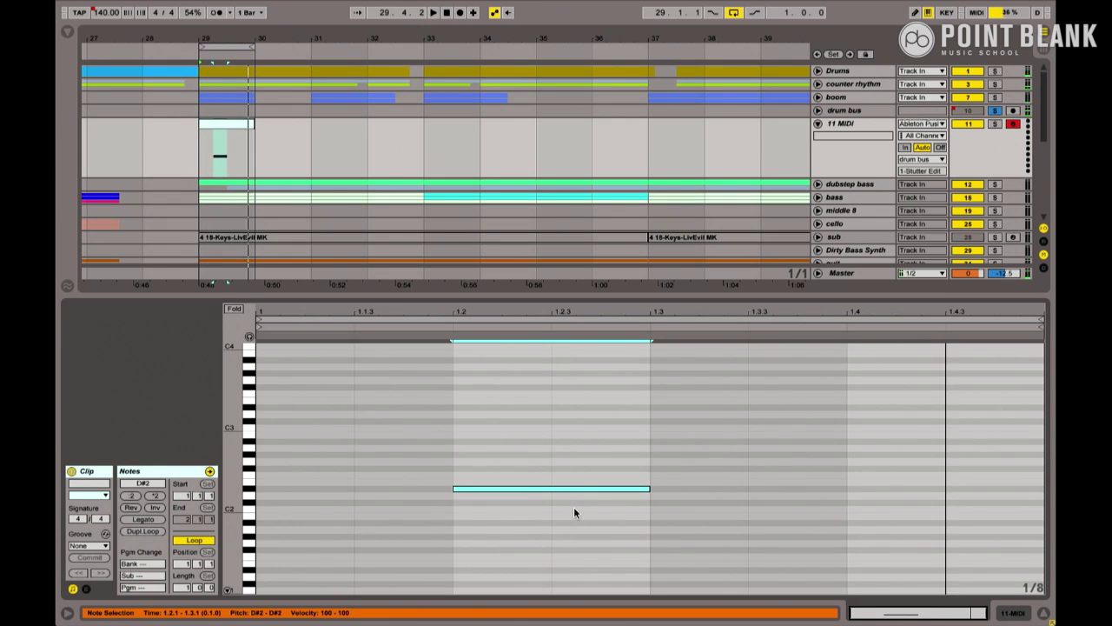
pyautogui.press('Up')
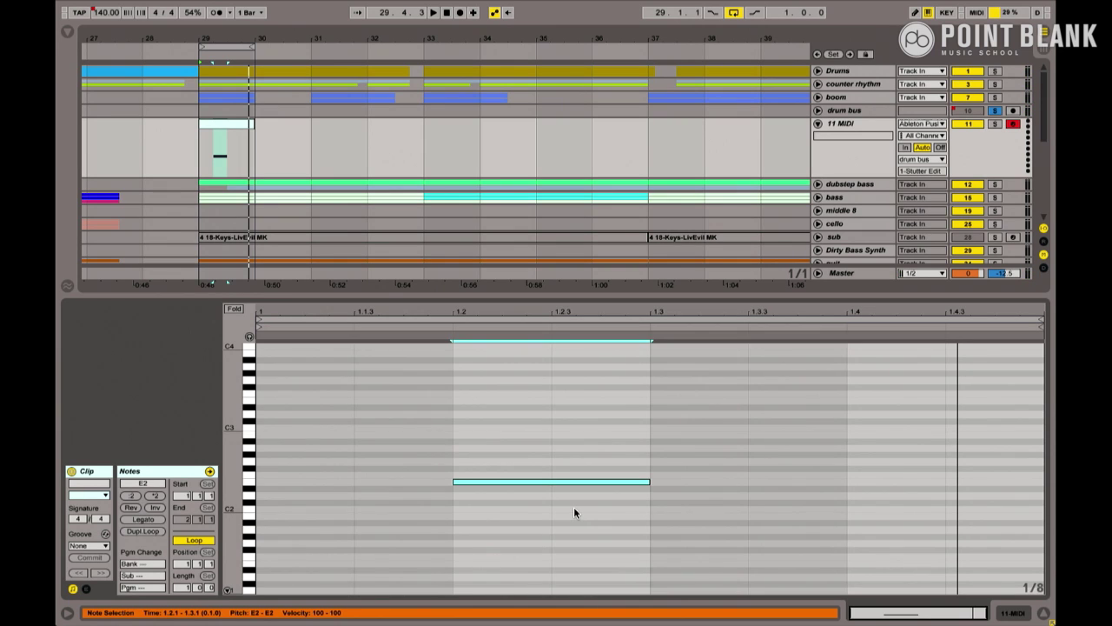
# Step: Delete the MIDI clip at bar 29 and extend the loop to 16 bars, from bar 29 to bar 45
pyautogui.click(832, 130)
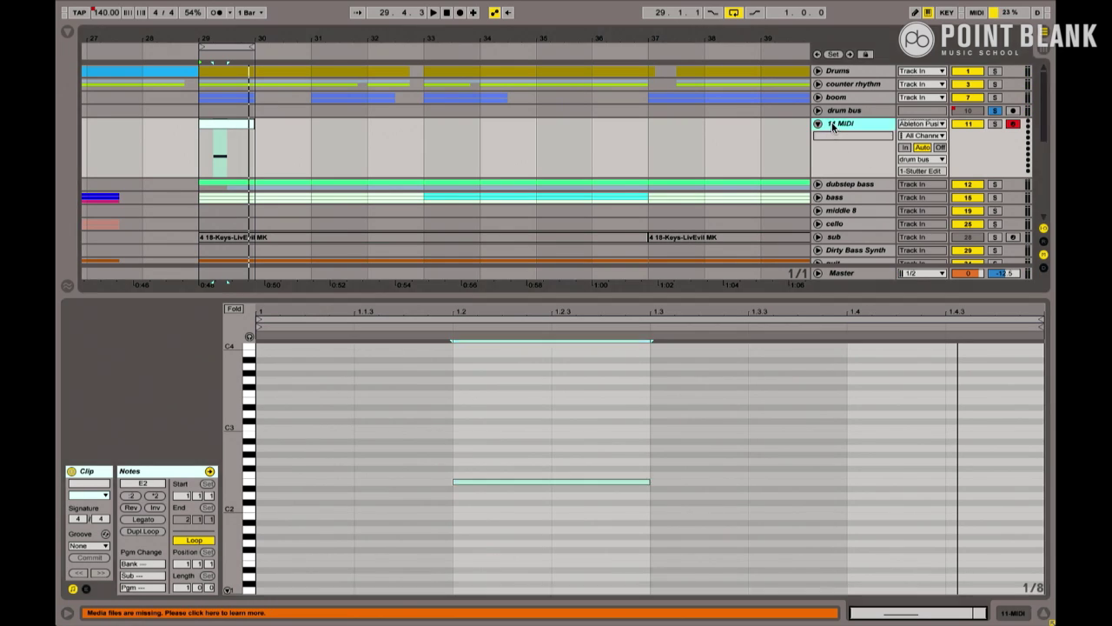
pyautogui.click(231, 127)
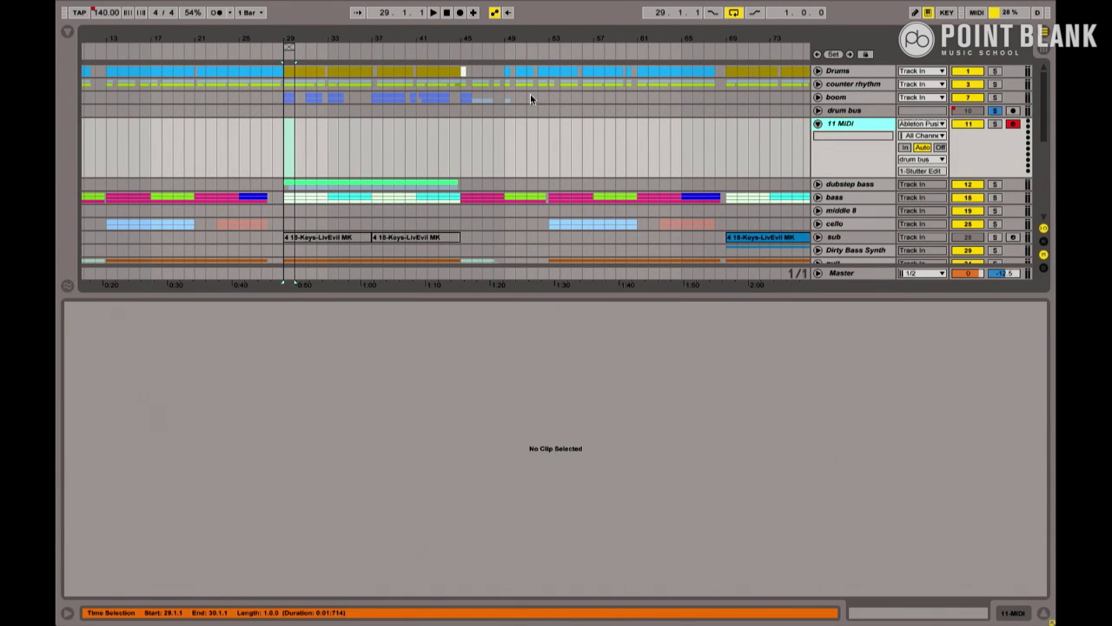
pyautogui.moveTo(294, 48); pyautogui.dragTo(460, 45)
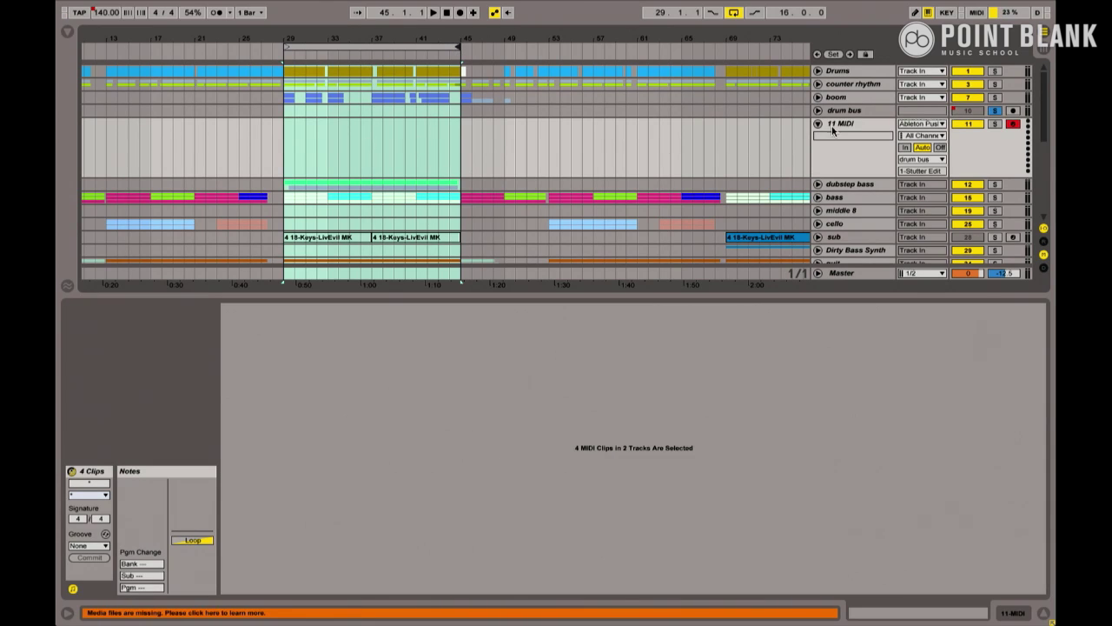
# Step: Rename the new MIDI track "stutter send" and insert an audio track below it named "record stutter"
pyautogui.click(818, 125)
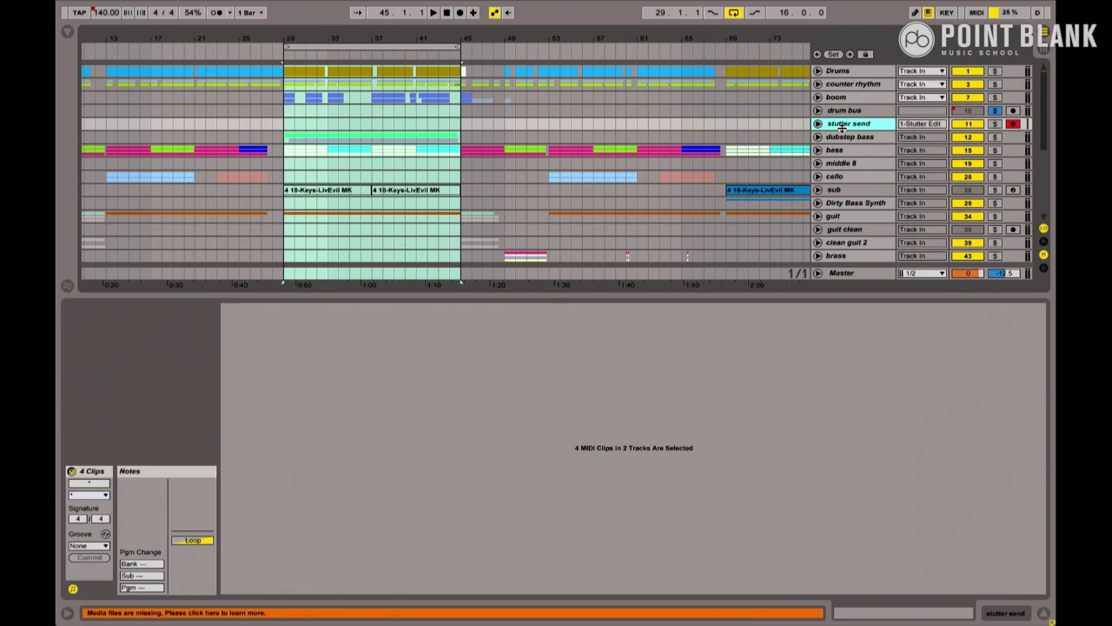
pyautogui.hotkey('ctrl', 't')
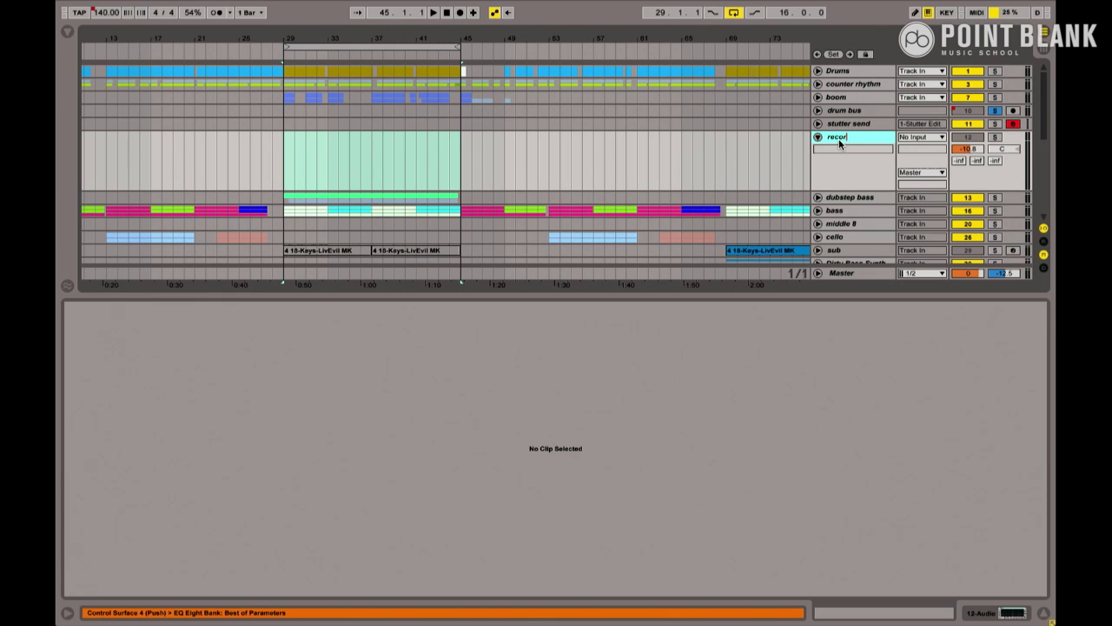
pyautogui.write('tter')
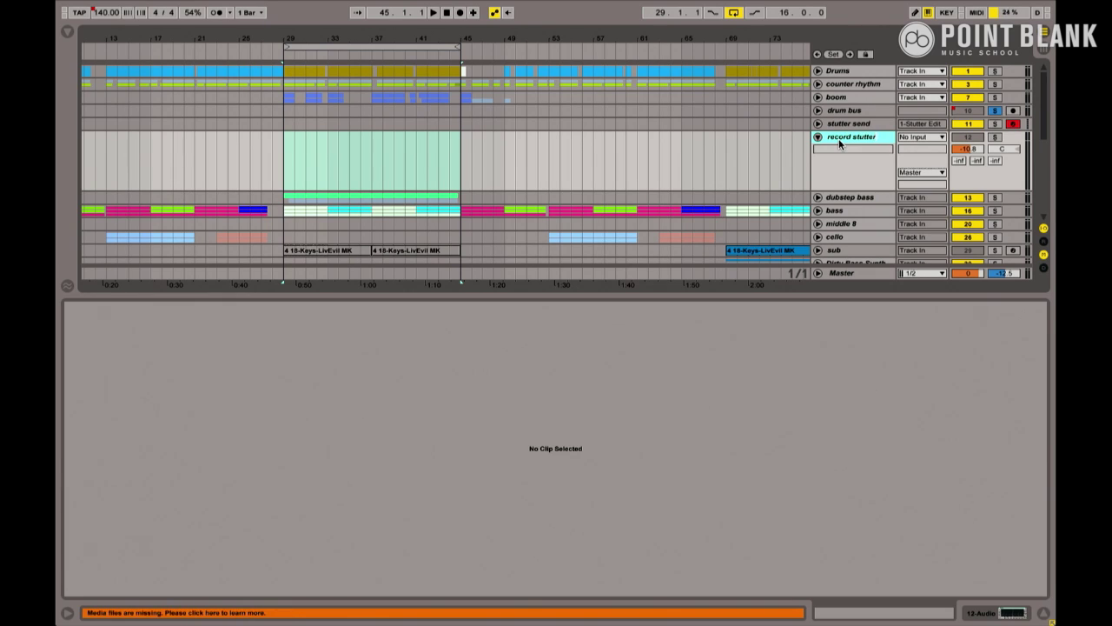
# Step: Expand the record stutter track and set its audio input to drum bus, Post Mixer, with monitoring set to In
pyautogui.click(817, 136)
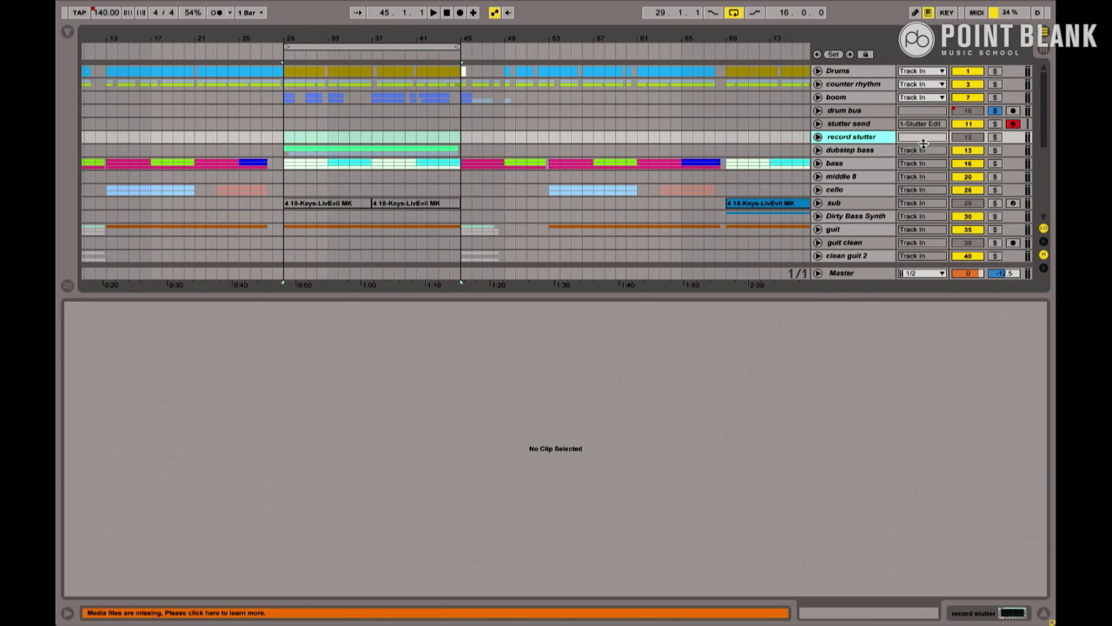
pyautogui.moveTo(880, 140); pyautogui.dragTo(879, 178)
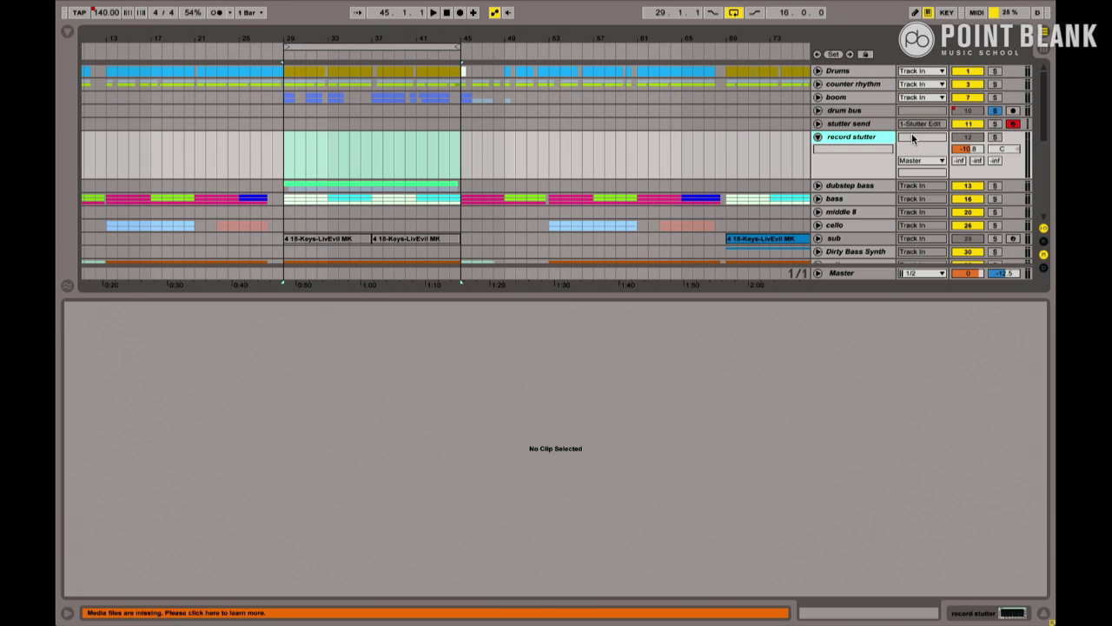
pyautogui.click(912, 138)
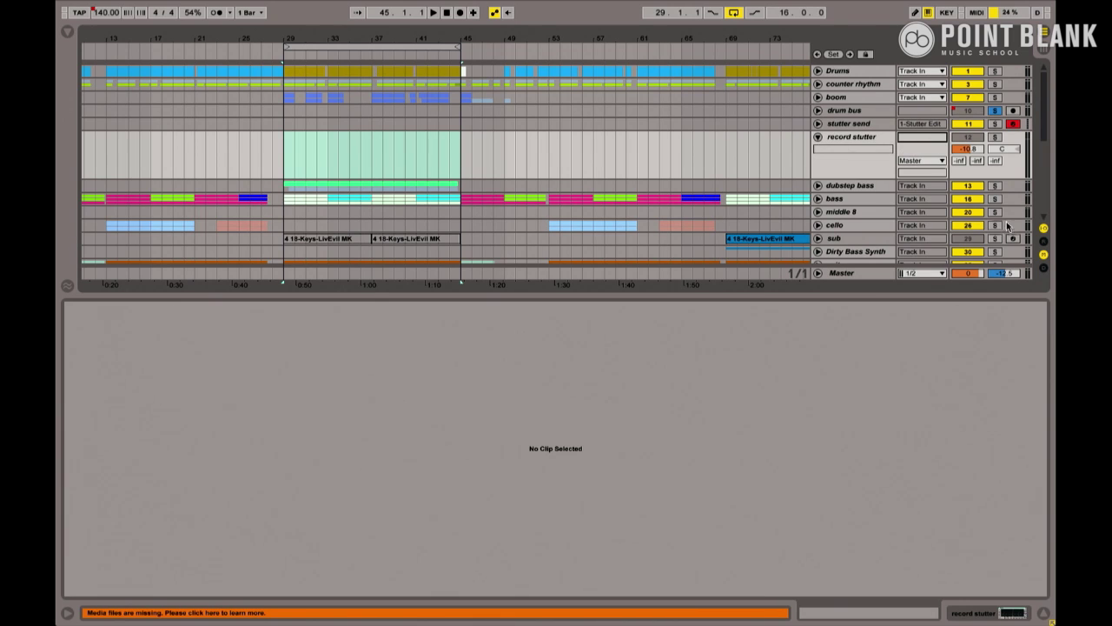
pyautogui.click(1043, 228)
pyautogui.click(1043, 229)
pyautogui.click(818, 139)
pyautogui.click(817, 137)
pyautogui.click(818, 137)
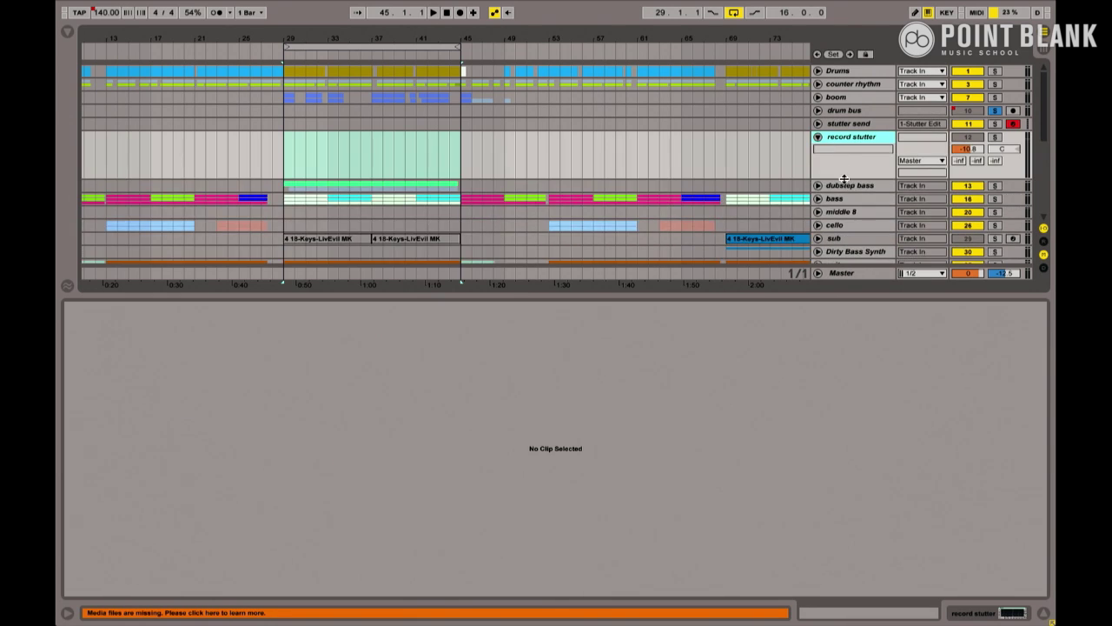
pyautogui.moveTo(844, 179); pyautogui.dragTo(844, 215)
pyautogui.click(921, 137)
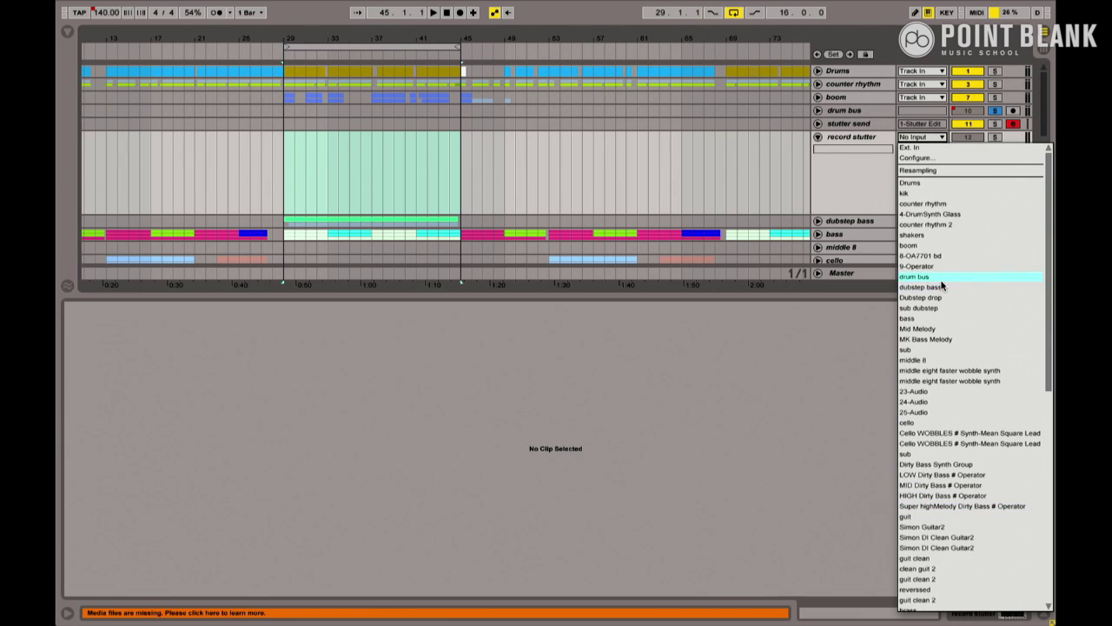
pyautogui.click(941, 279)
# Step: Reduce the height of the record stutter track and arm it for recording
pyautogui.click(842, 135)
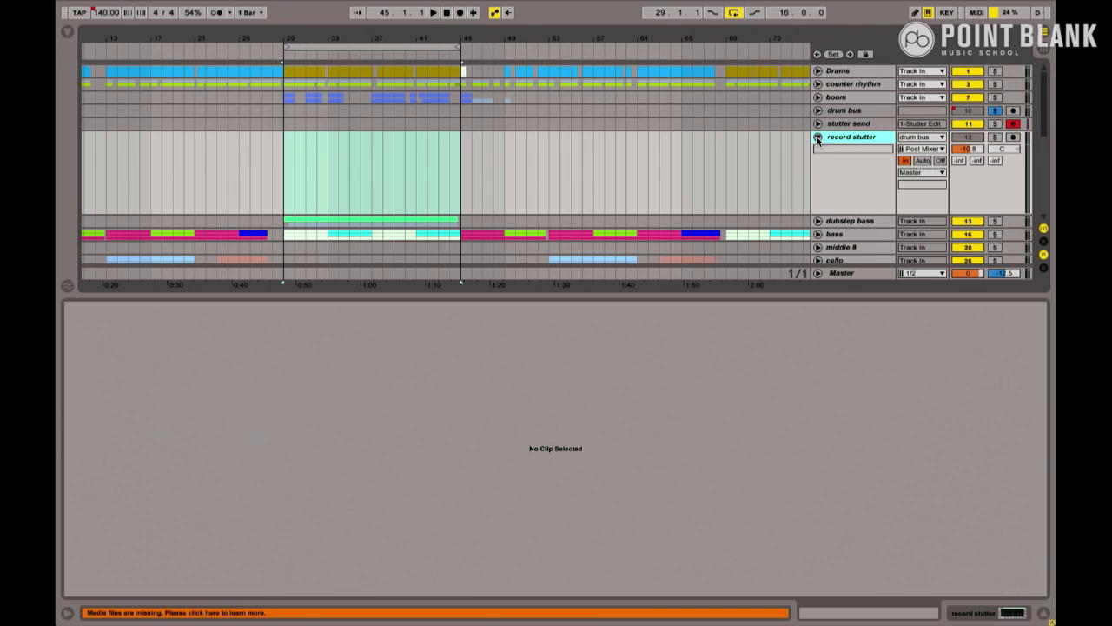
pyautogui.click(818, 137)
pyautogui.moveTo(864, 143); pyautogui.dragTo(892, 181)
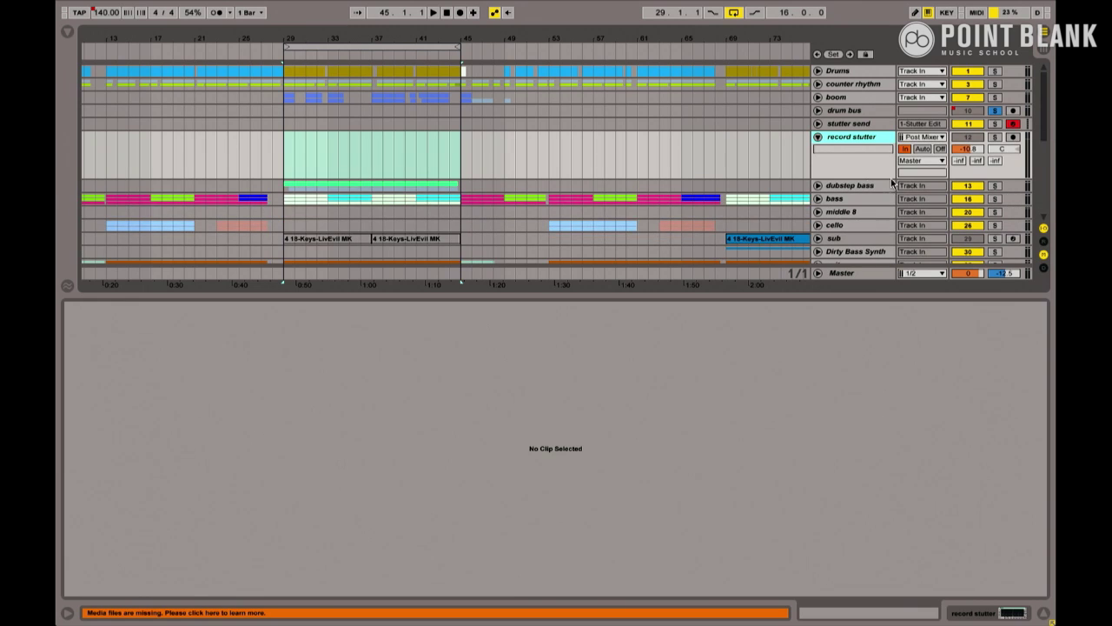
pyautogui.click(1013, 138)
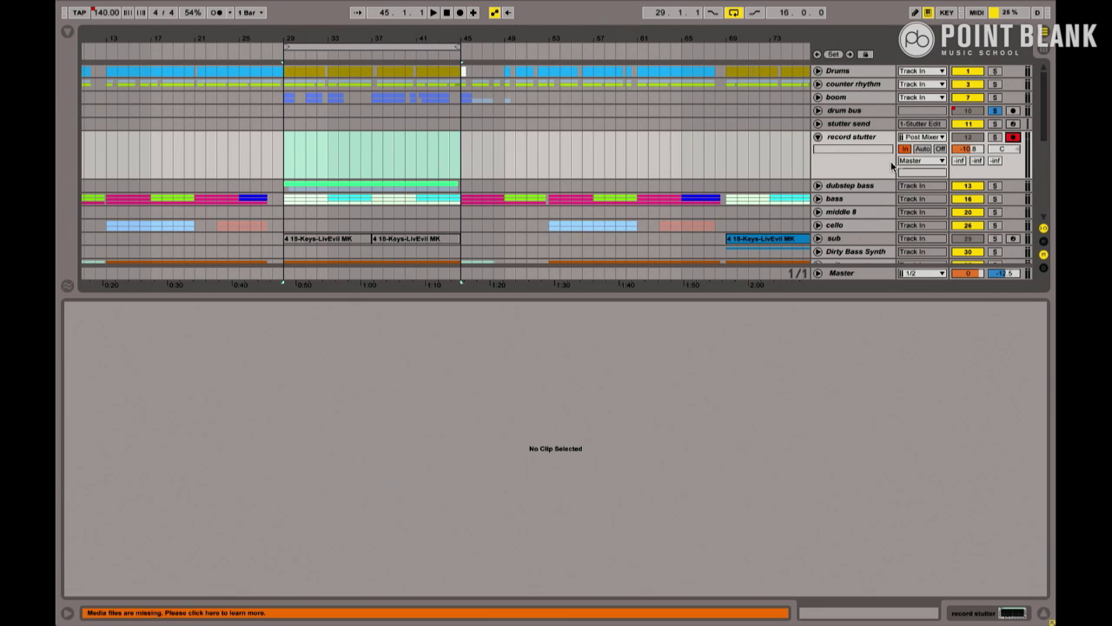
# Step: Select the looped range from bar 29 to bar 45 and record a first take on the record stutter track
pyautogui.click(848, 139)
pyautogui.click(363, 47)
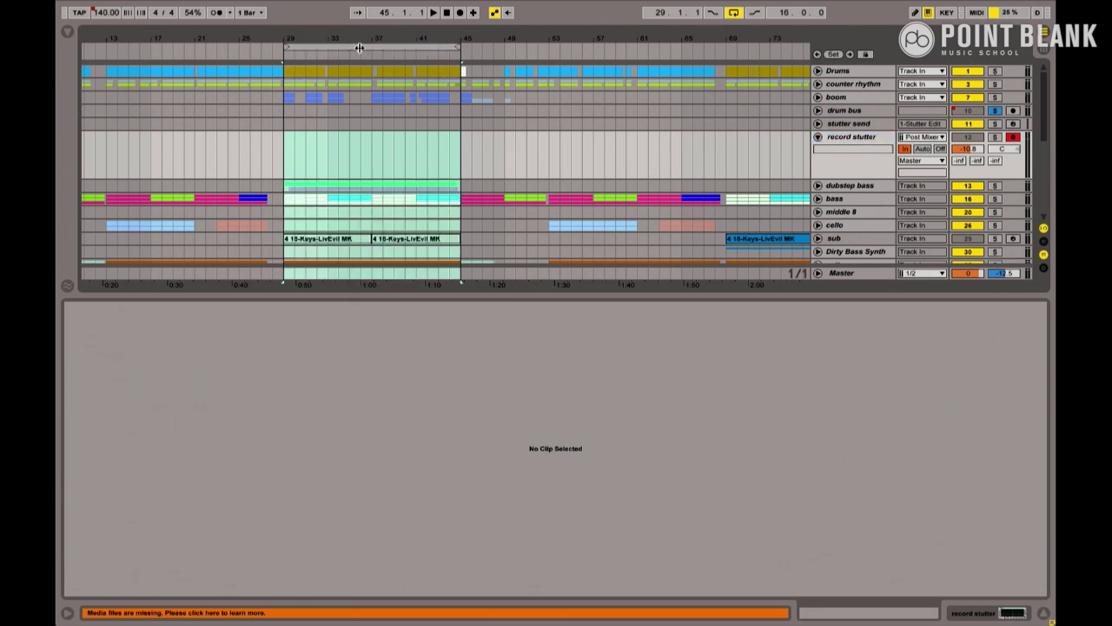
pyautogui.click(460, 13)
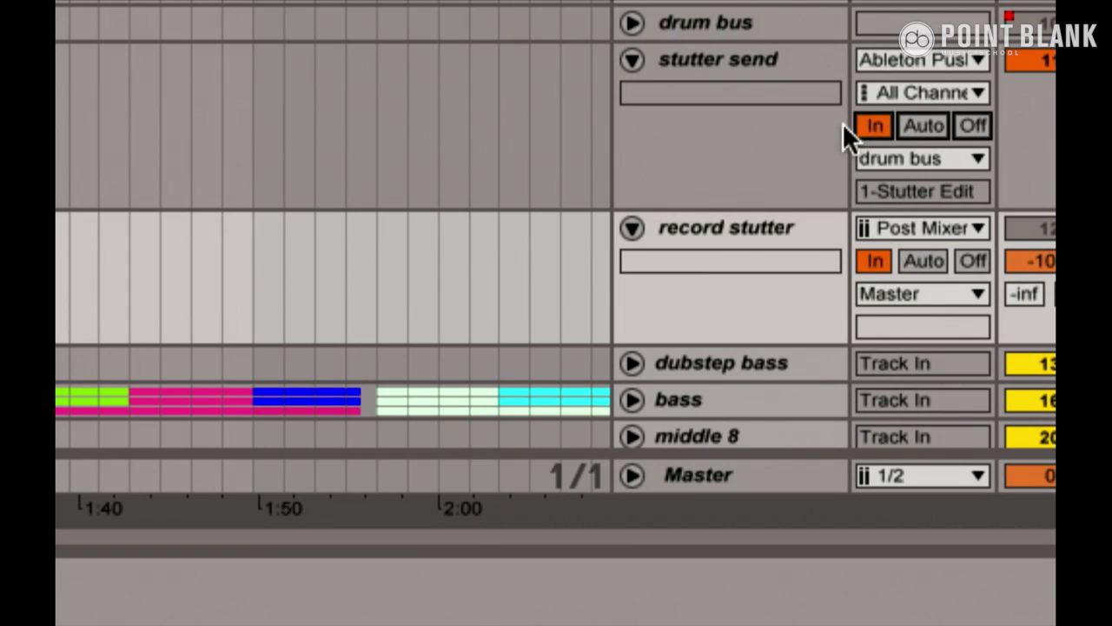
# Step: Set the stutter send track's monitoring to In and collapse the track
pyautogui.click(923, 149)
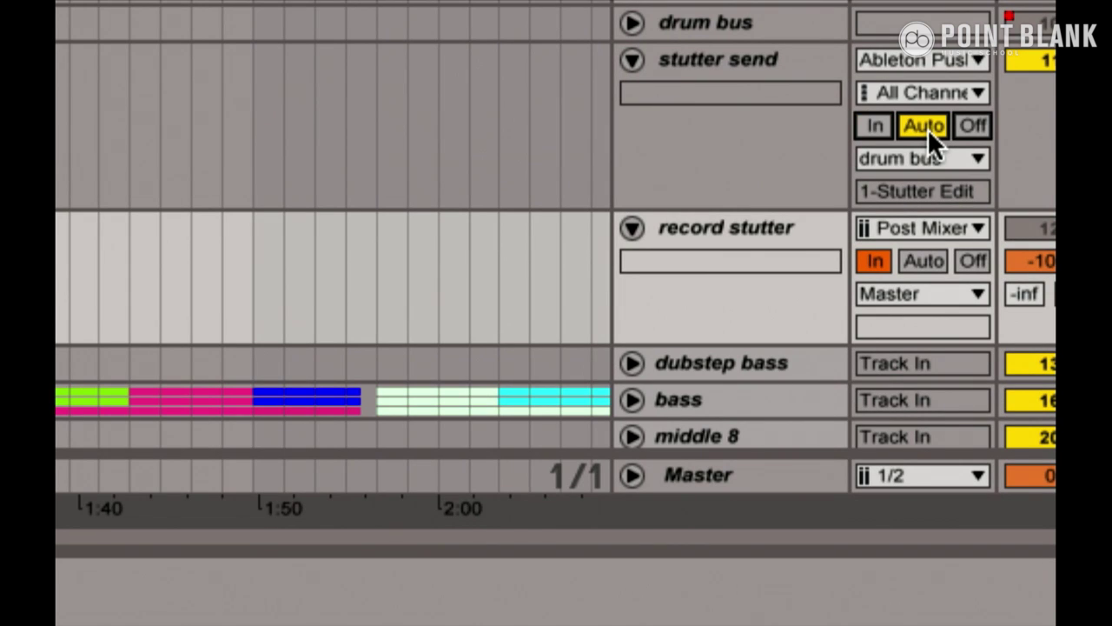
pyautogui.click(876, 126)
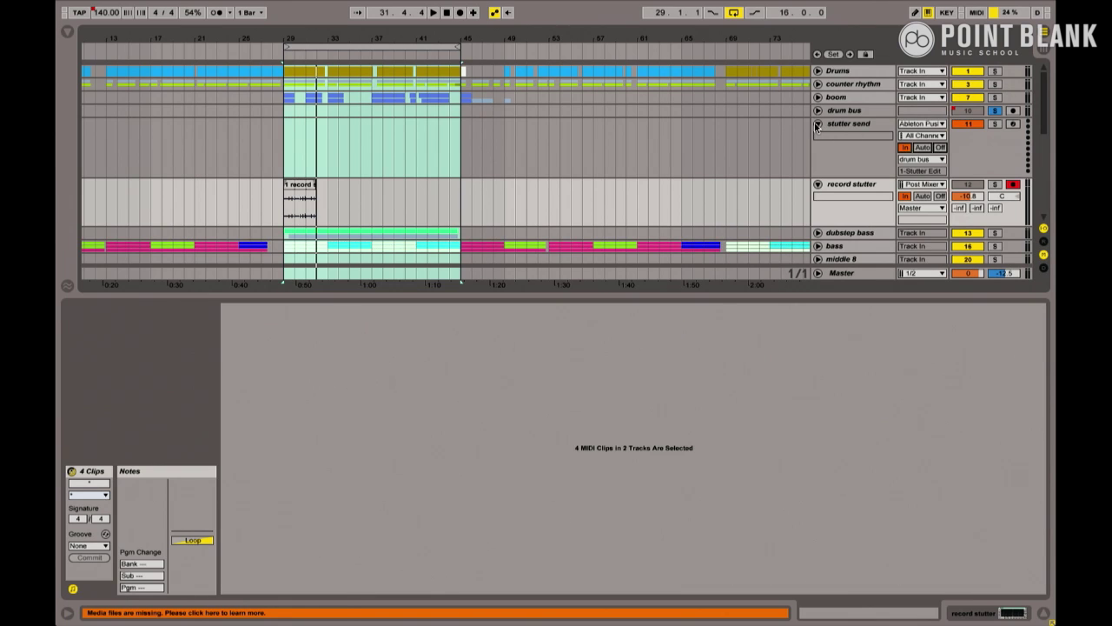
pyautogui.click(817, 124)
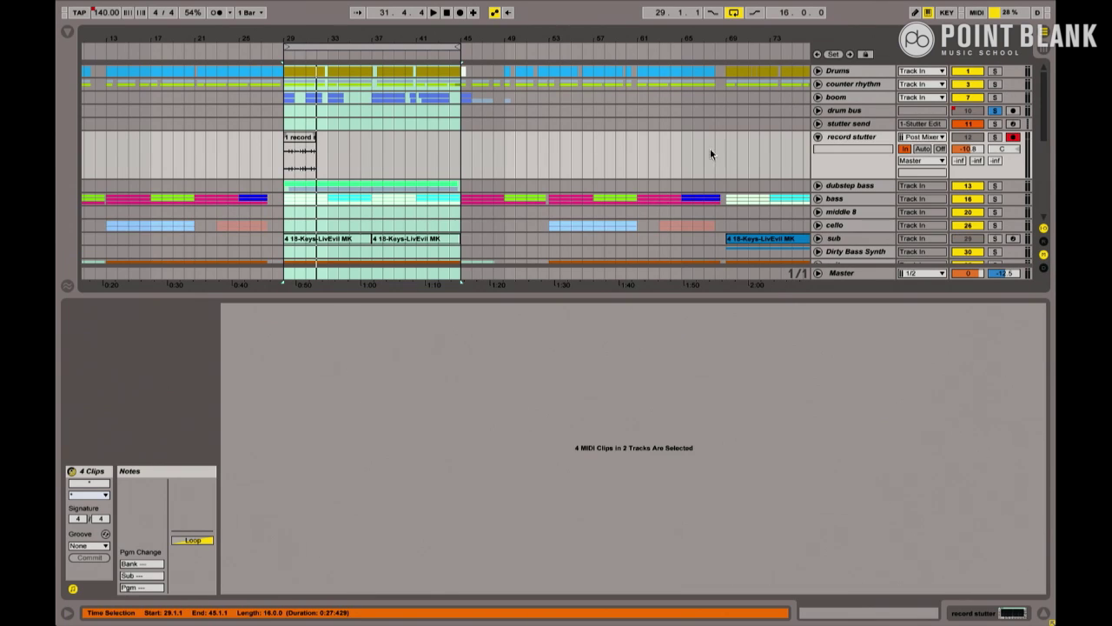
# Step: Delete the first take on record stutter and record a new four-bar take from bar 29
pyautogui.click(295, 149)
pyautogui.press('Delete')
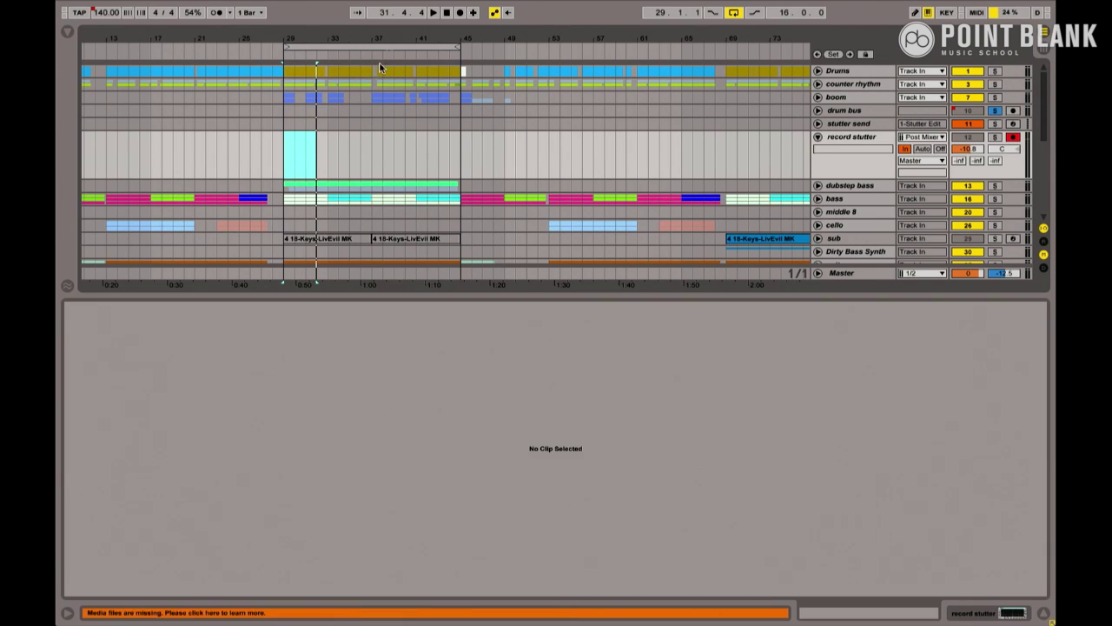
pyautogui.click(460, 13)
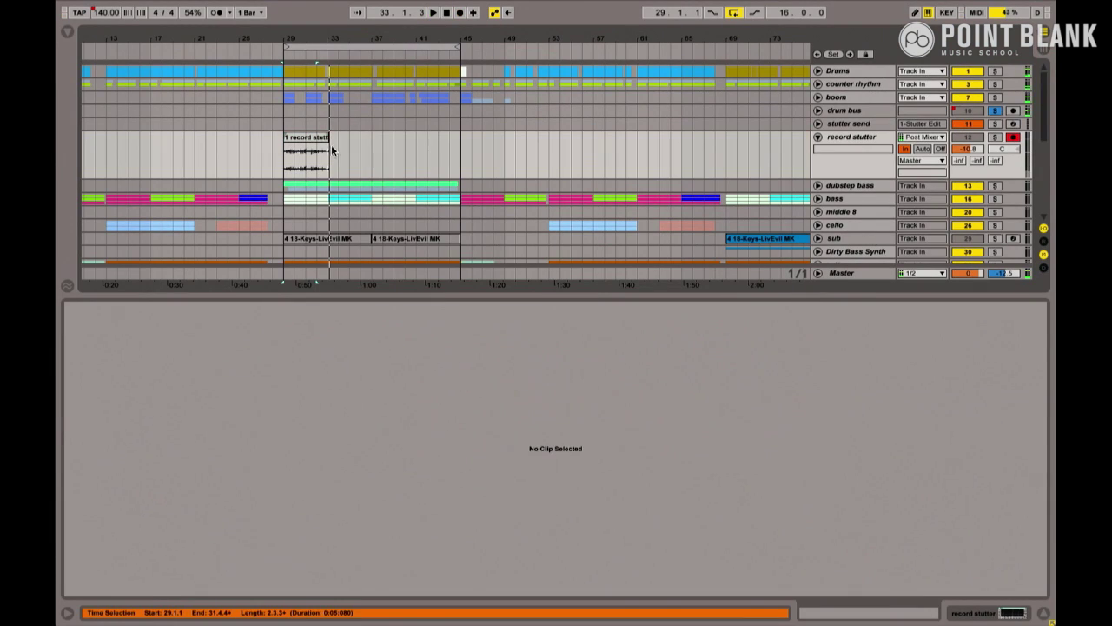
pyautogui.click(327, 144)
# Step: Disarm and solo record stutter with monitoring on Auto and volume at 0, and play back the recorded take
pyautogui.click(922, 149)
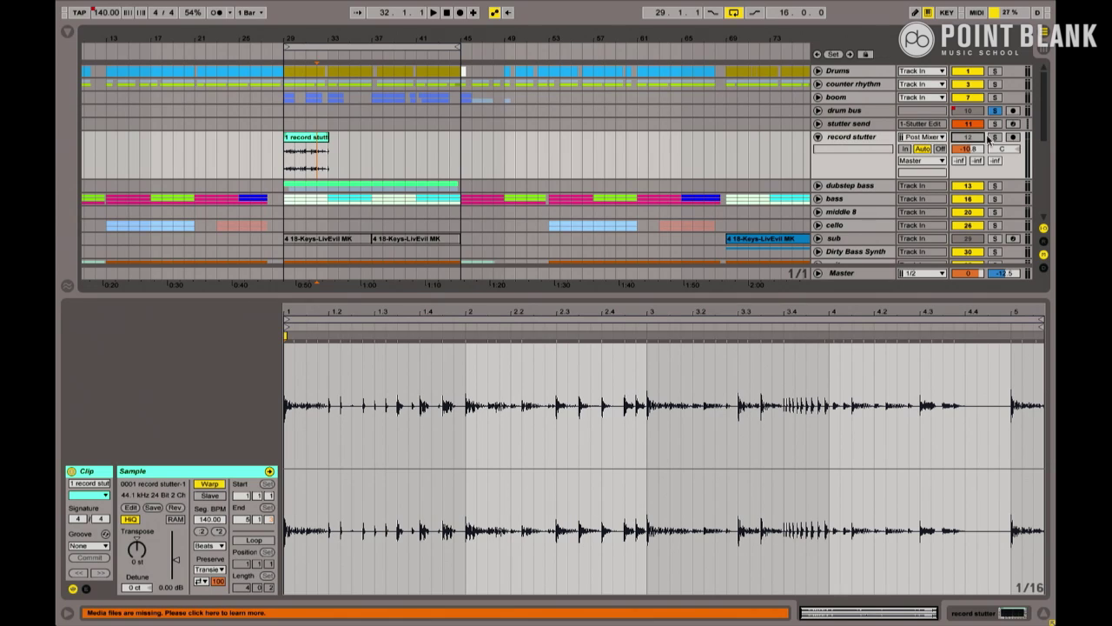
pyautogui.click(299, 137)
pyautogui.press('space')
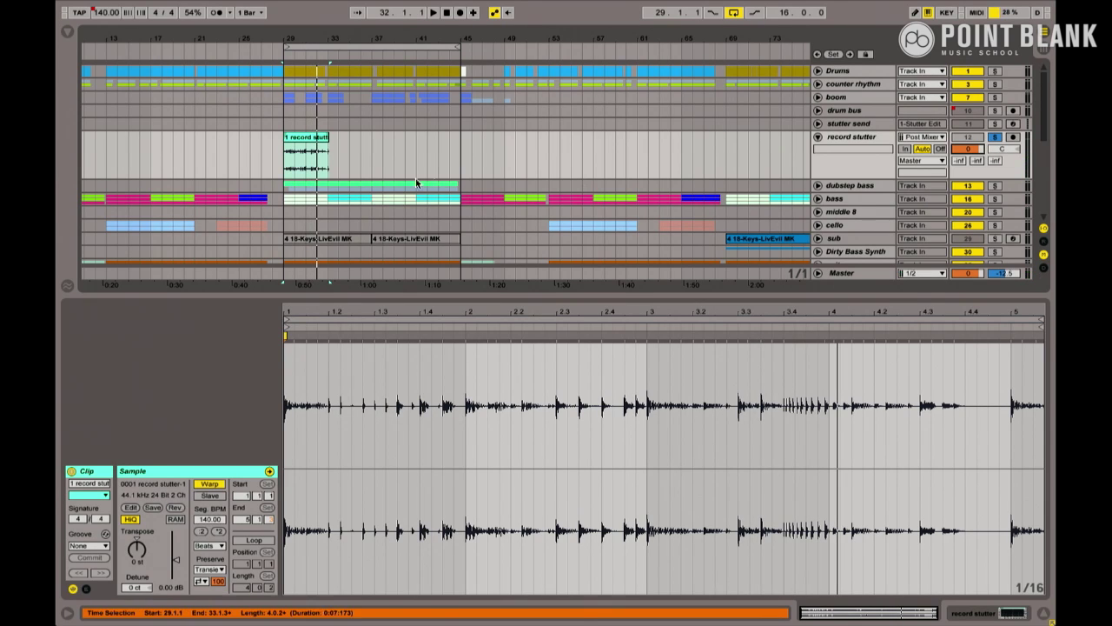
# Step: Delete the recorded take and ready record stutter again: solo off, monitoring In, armed, with bars 29 to 45 selected
pyautogui.press('Delete')
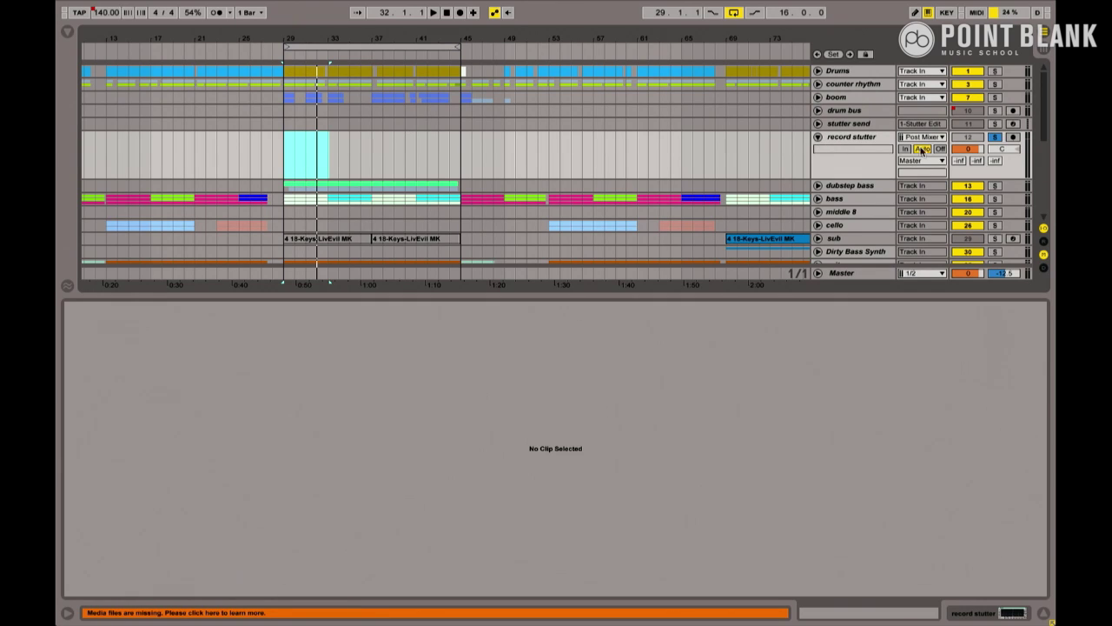
pyautogui.click(994, 138)
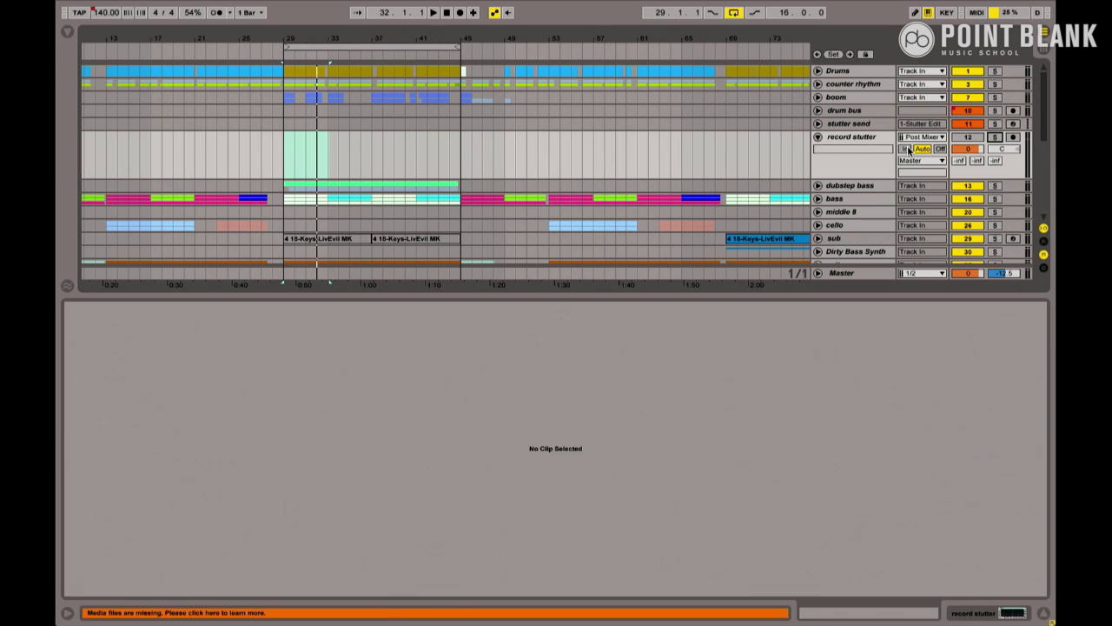
pyautogui.click(858, 141)
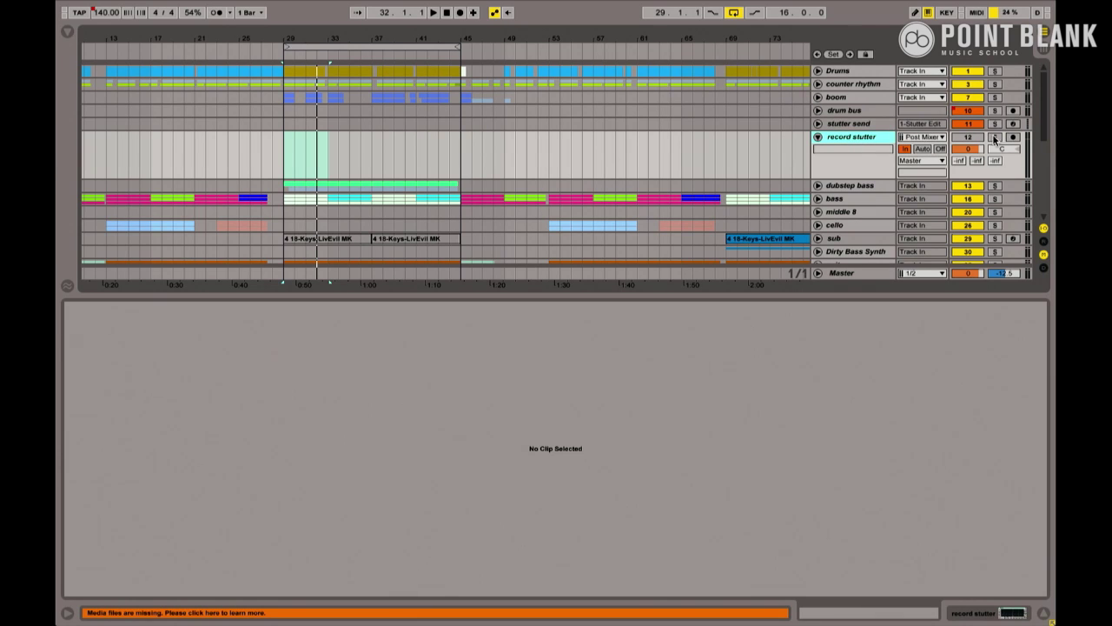
pyautogui.click(1013, 136)
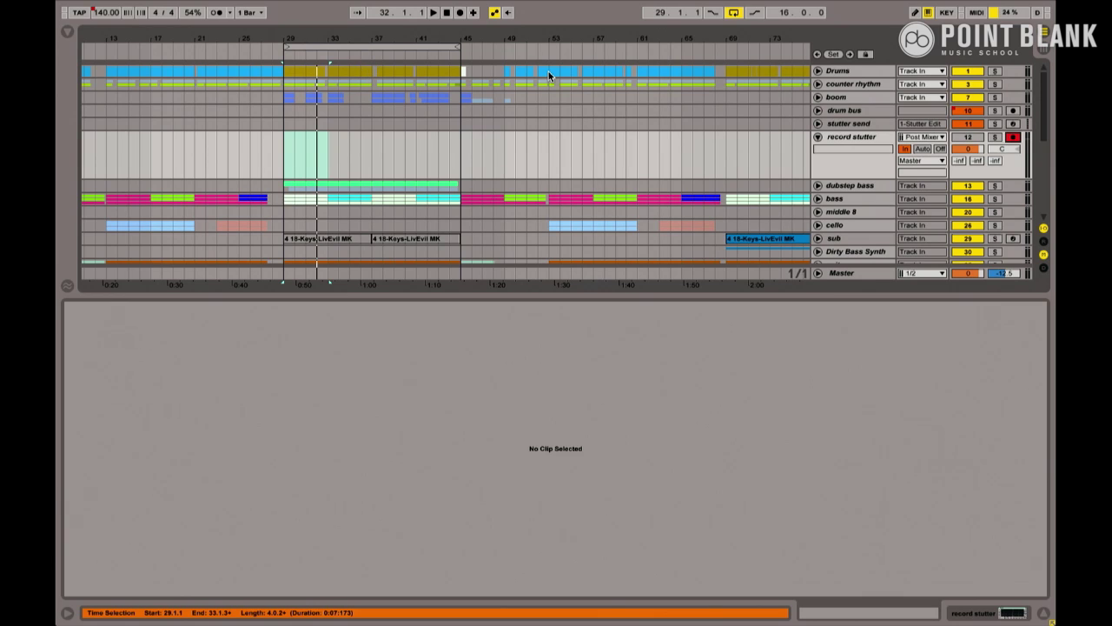
pyautogui.click(432, 40)
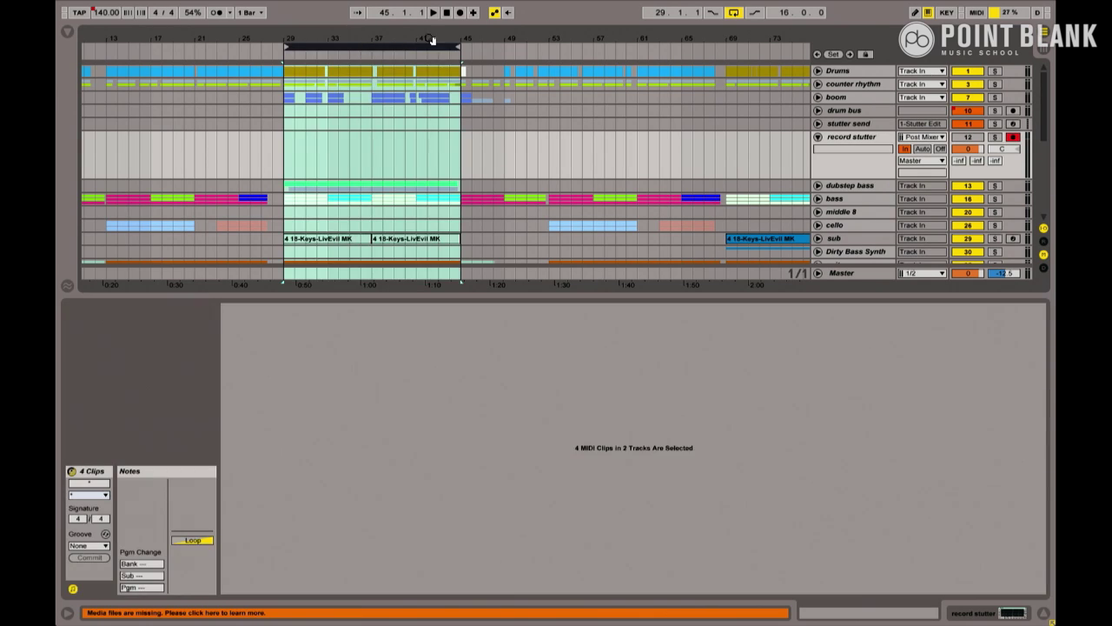
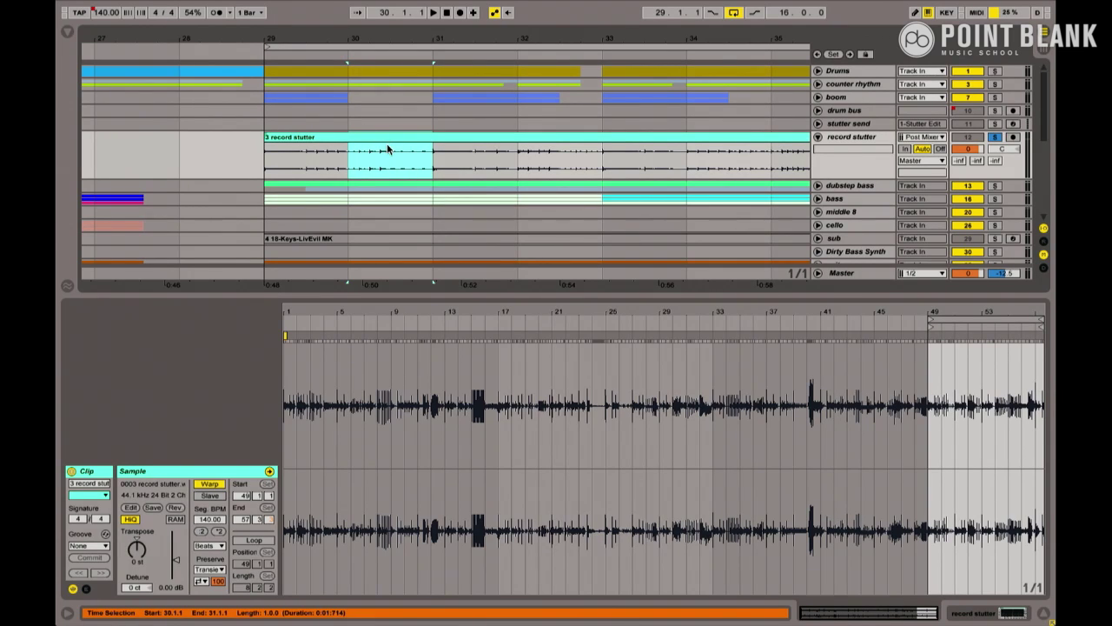
# Step: Split out bar 30 to bar 31 of the record stutter take and colour the new clip dark green
pyautogui.hotkey('ctrl', 'e')
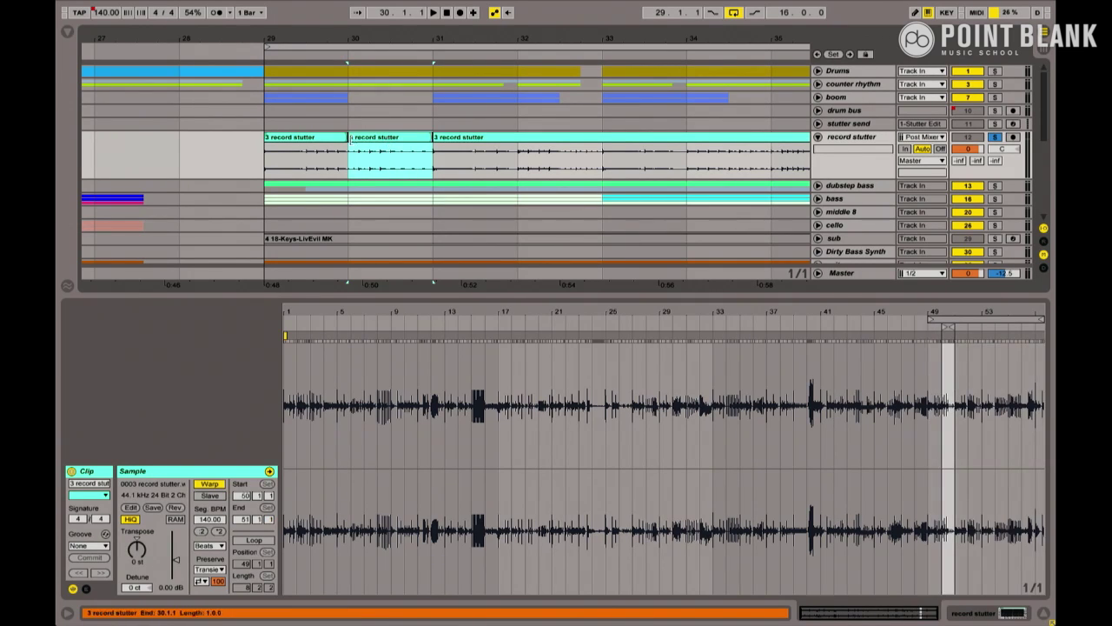
pyautogui.click(439, 140)
pyautogui.press('Delete')
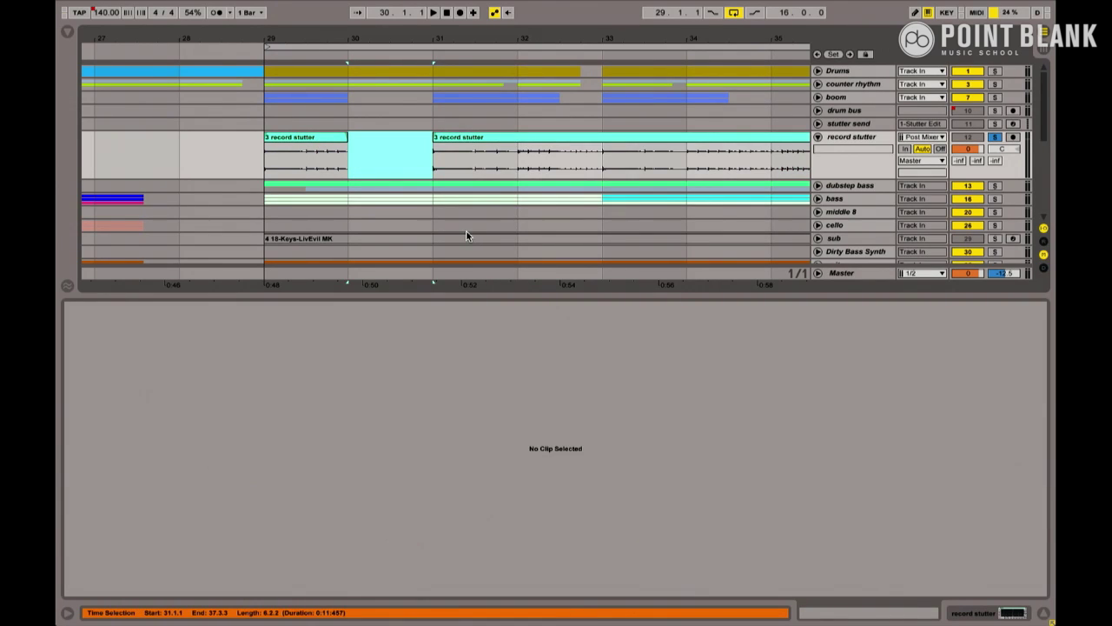
pyautogui.hotkey('ctrl', 'z')
pyautogui.rightClick(394, 140)
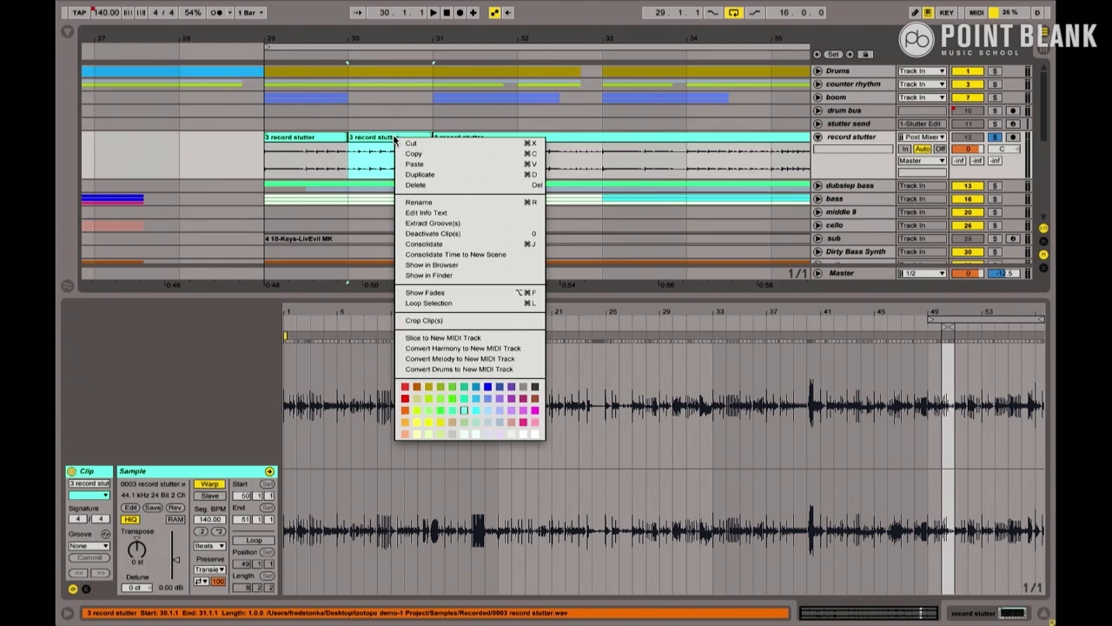
pyautogui.click(464, 388)
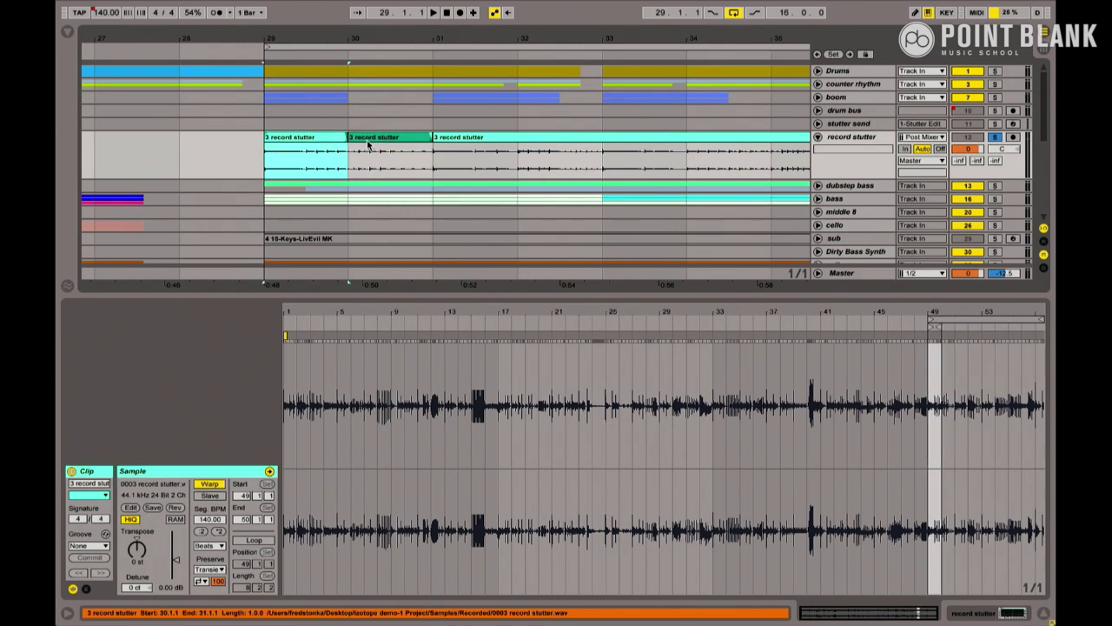
# Step: Play the take from bar 30, split out the half bar from 32.3 to 33, and colour it dark blue
pyautogui.click(345, 116)
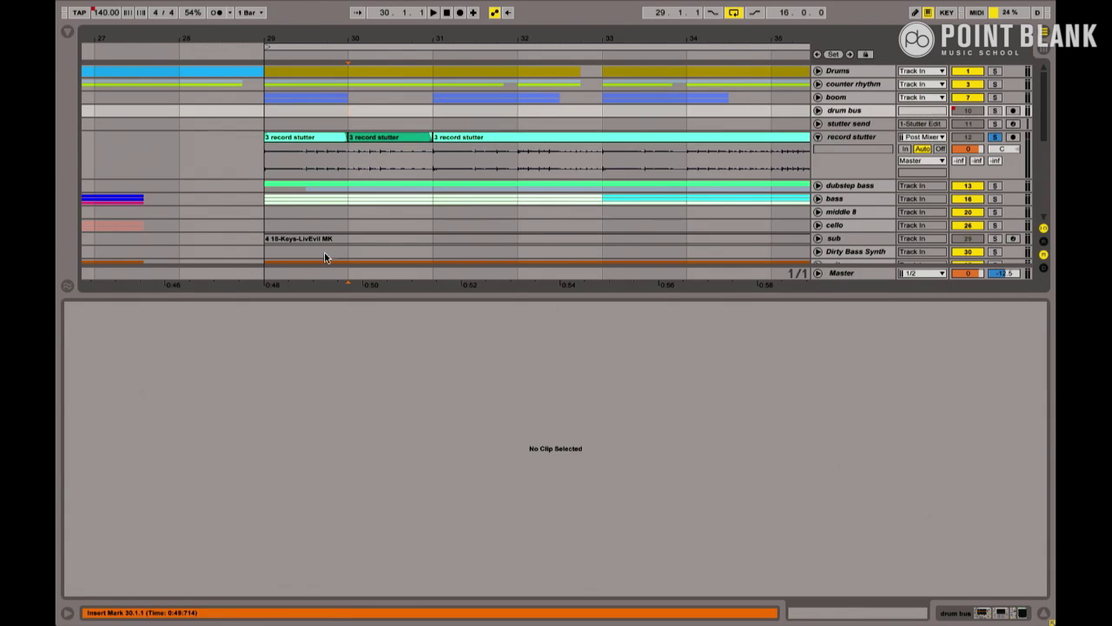
pyautogui.press('space')
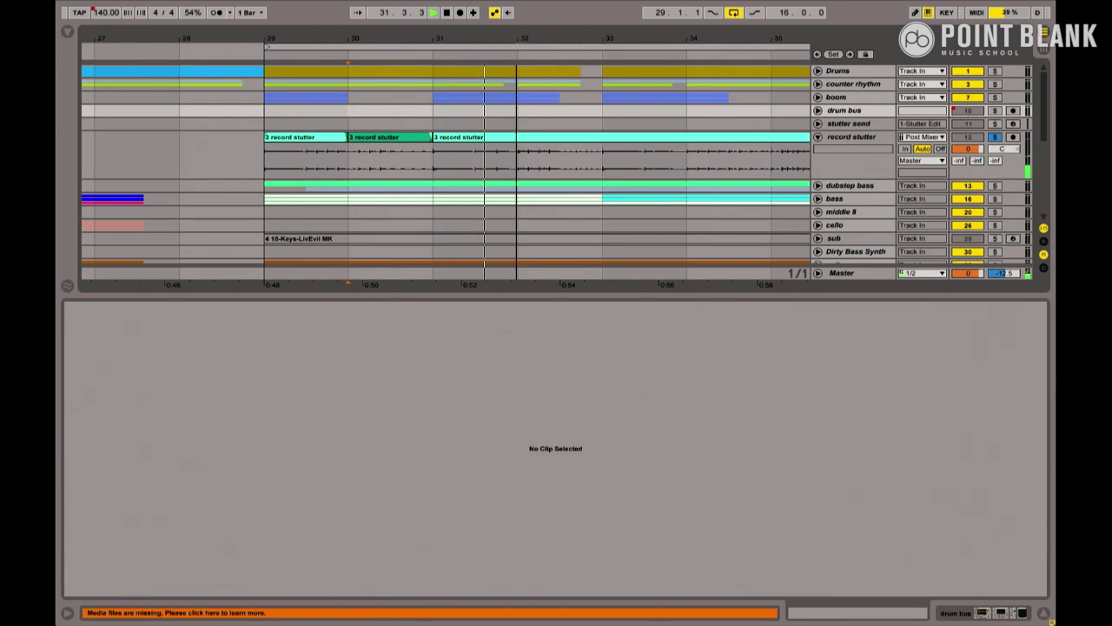
pyautogui.moveTo(454, 54); pyautogui.dragTo(454, 50)
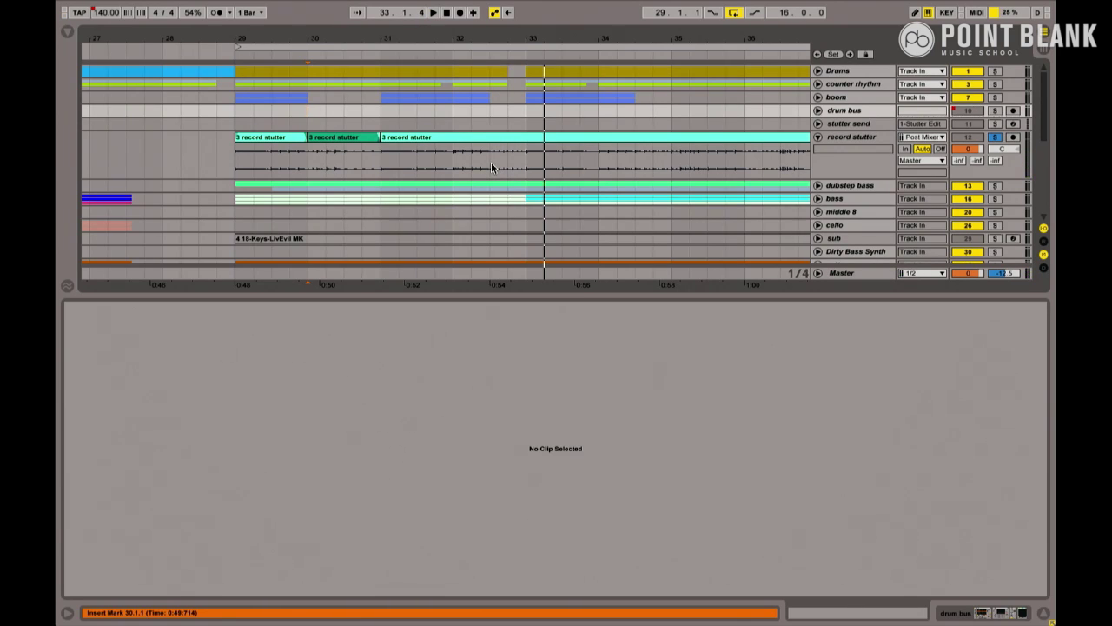
pyautogui.moveTo(492, 167); pyautogui.dragTo(509, 167)
pyautogui.hotkey('ctrl', 'e')
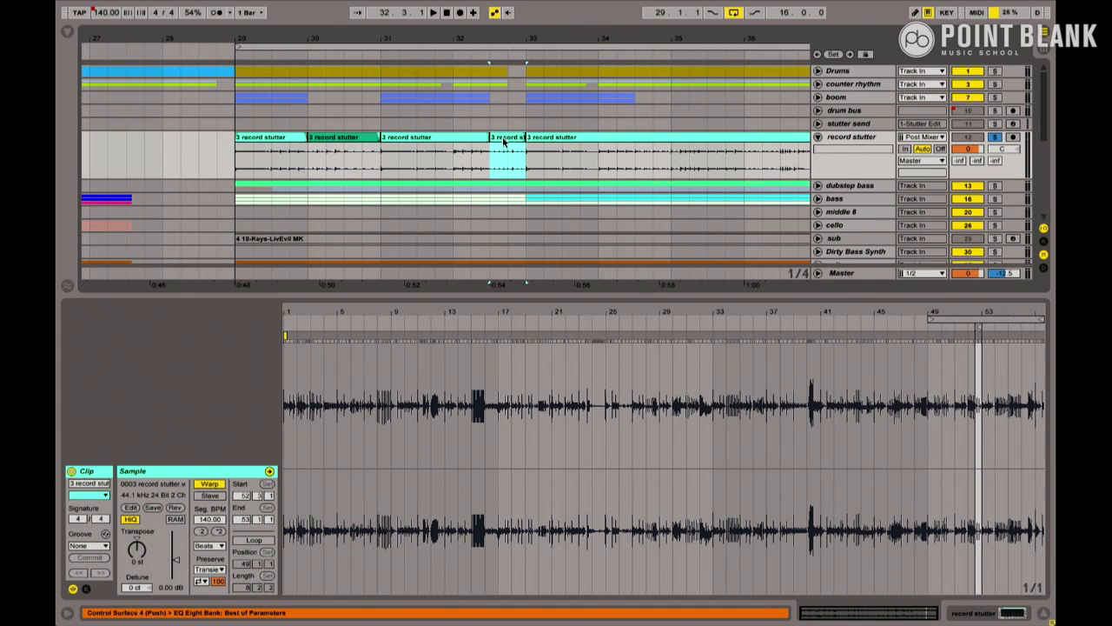
pyautogui.rightClick(504, 143)
pyautogui.click(595, 400)
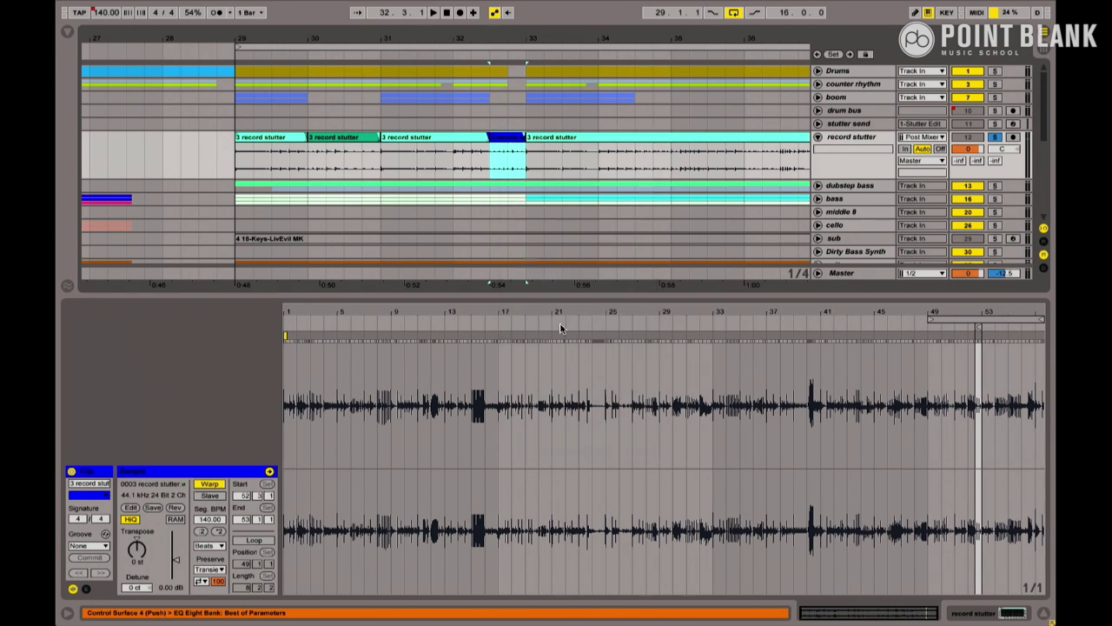
# Step: Play the take from bar 33, split out bar 36 to bar 37, and colour that clip magenta
pyautogui.click(535, 139)
pyautogui.press('space')
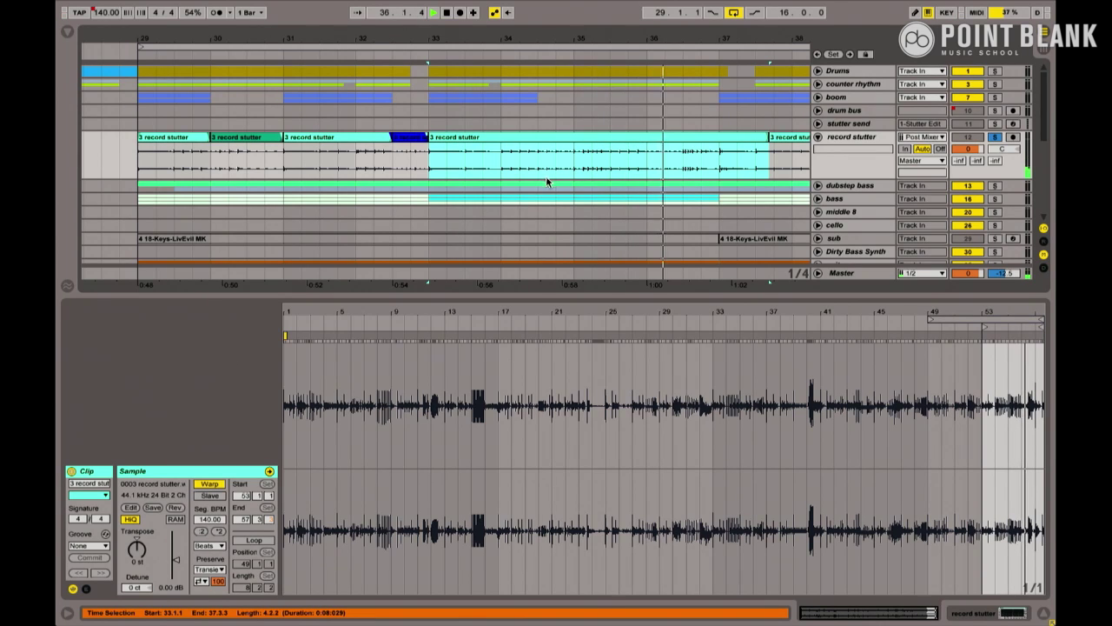
pyautogui.press('space')
pyautogui.moveTo(638, 160); pyautogui.dragTo(721, 165)
pyautogui.press('super+e')
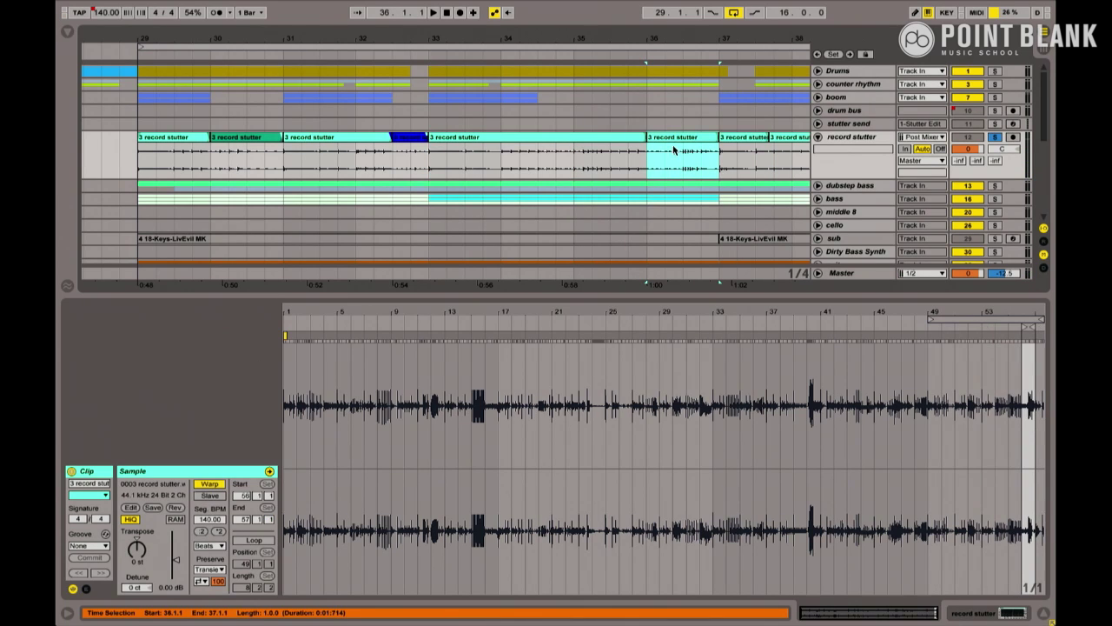
pyautogui.rightClick(676, 141)
pyautogui.click(801, 399)
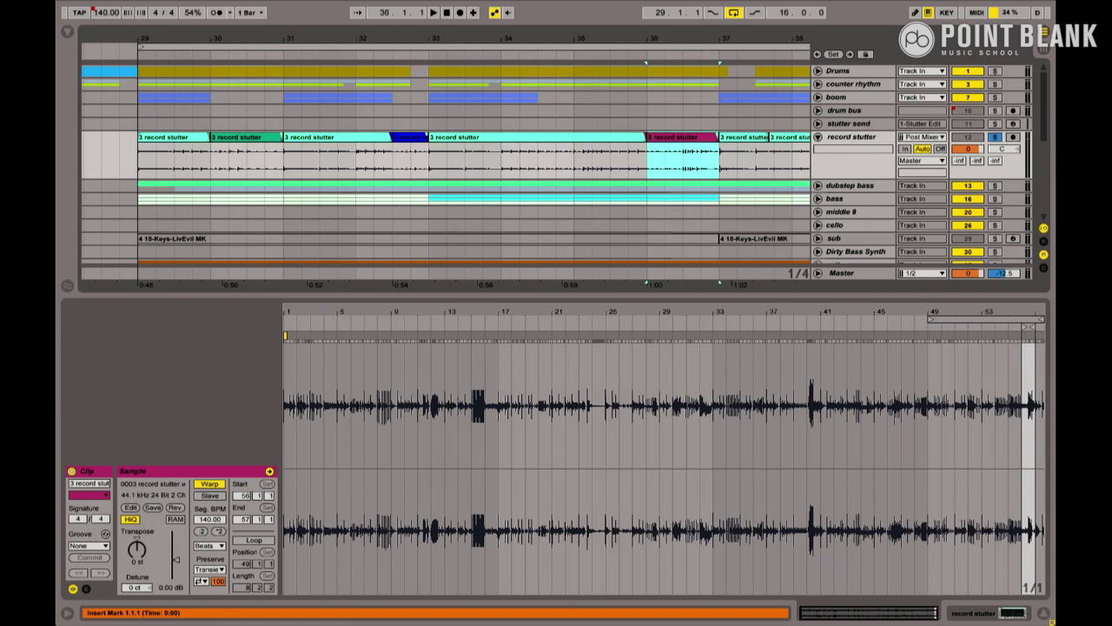
# Step: Play the take from bar 37, split out the half bar from 38.3 to 39, and colour it lime green
pyautogui.click(755, 138)
pyautogui.press('space')
pyautogui.hscroll(5, 546, 153)
pyautogui.hscroll(5, 547, 153)
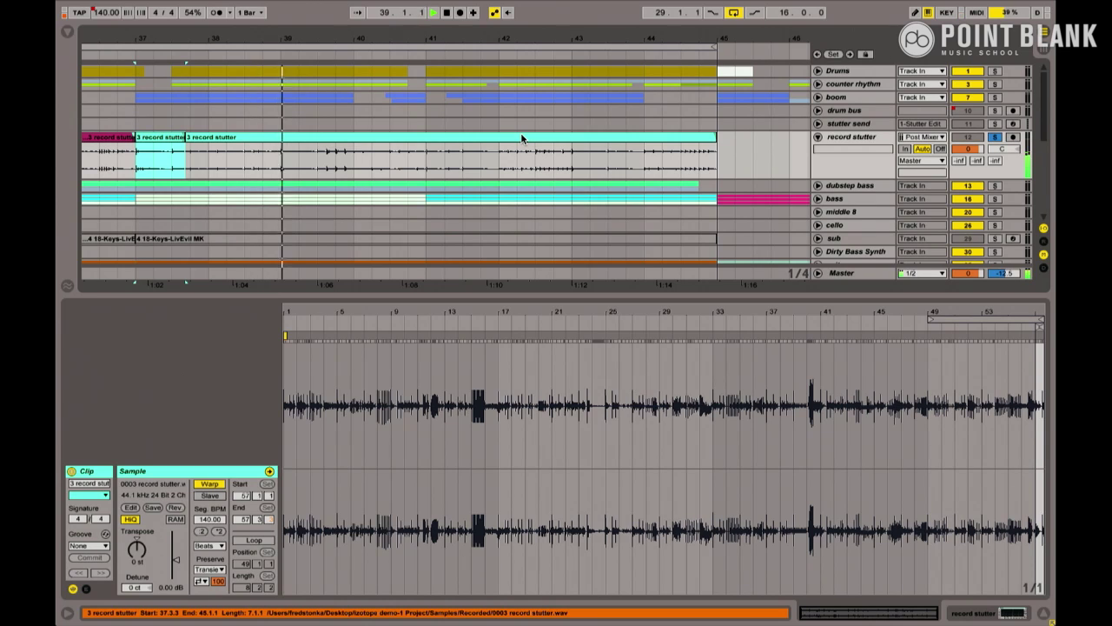
pyautogui.moveTo(245, 155); pyautogui.dragTo(280, 154)
pyautogui.press('super+e')
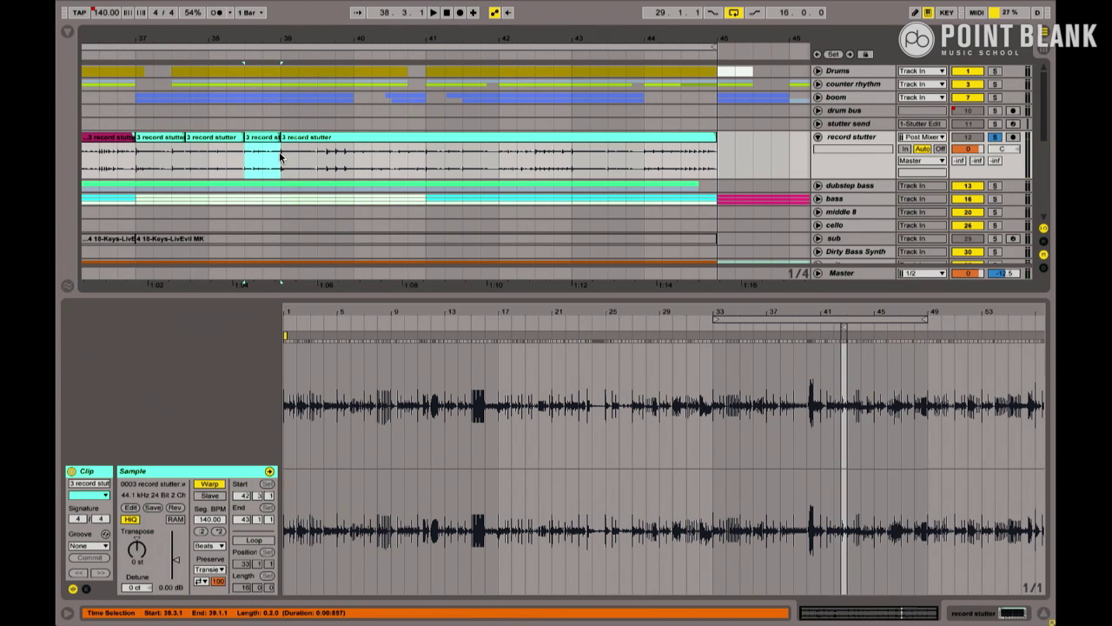
pyautogui.rightClick(265, 139)
pyautogui.click(310, 401)
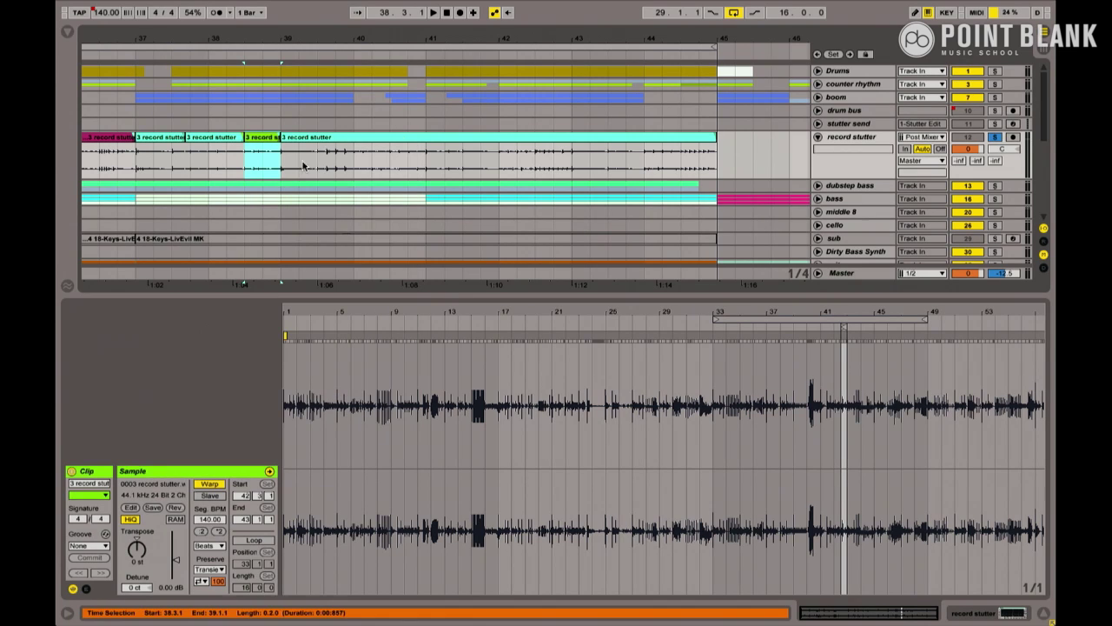
# Step: Play the take from bar 39, and move the nine clips before it so the group starts at bar 19
pyautogui.click(290, 139)
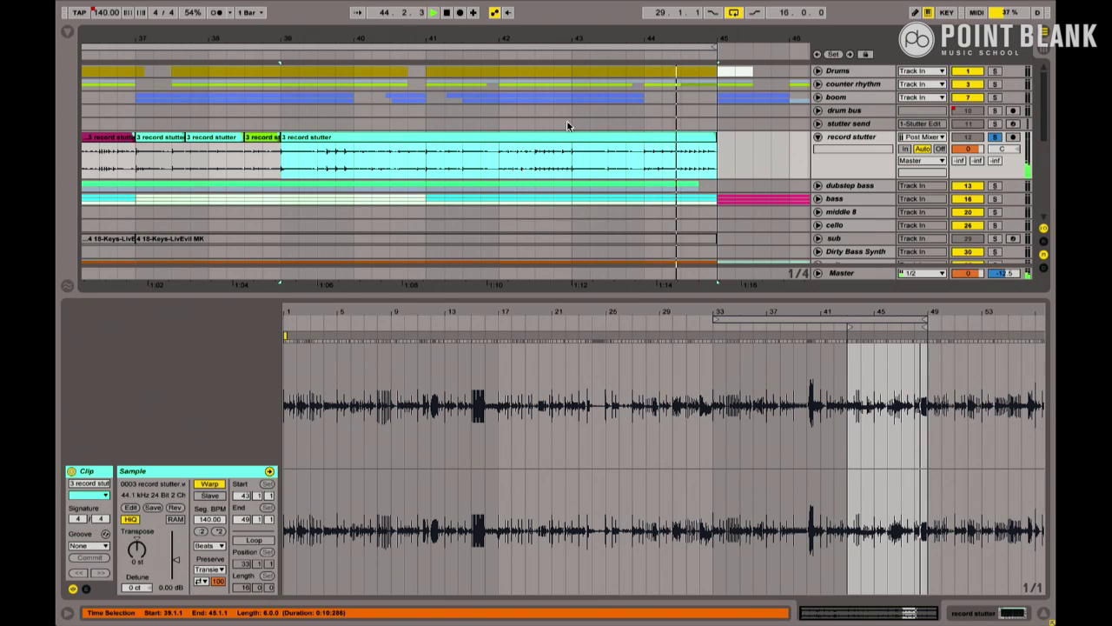
pyautogui.moveTo(577, 44); pyautogui.dragTo(588, 41)
pyautogui.moveTo(505, 162); pyautogui.dragTo(127, 141)
pyautogui.press('super+2')
pyautogui.press('super+2')
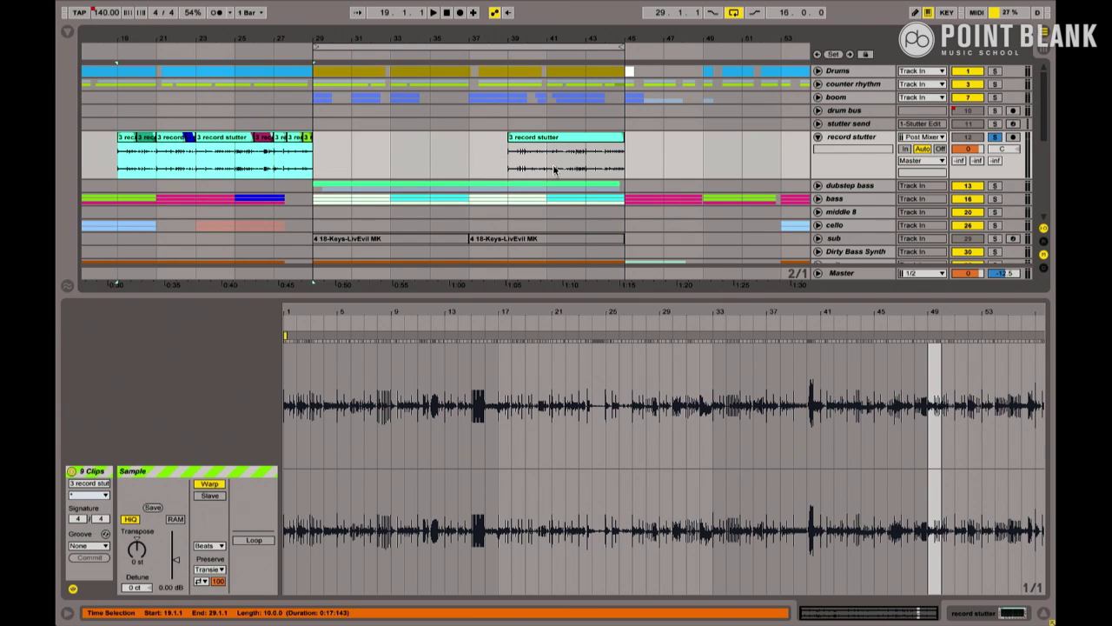
# Step: Extend the start of the remaining record stutter clip back to bar 29
pyautogui.moveTo(510, 144); pyautogui.dragTo(303, 146)
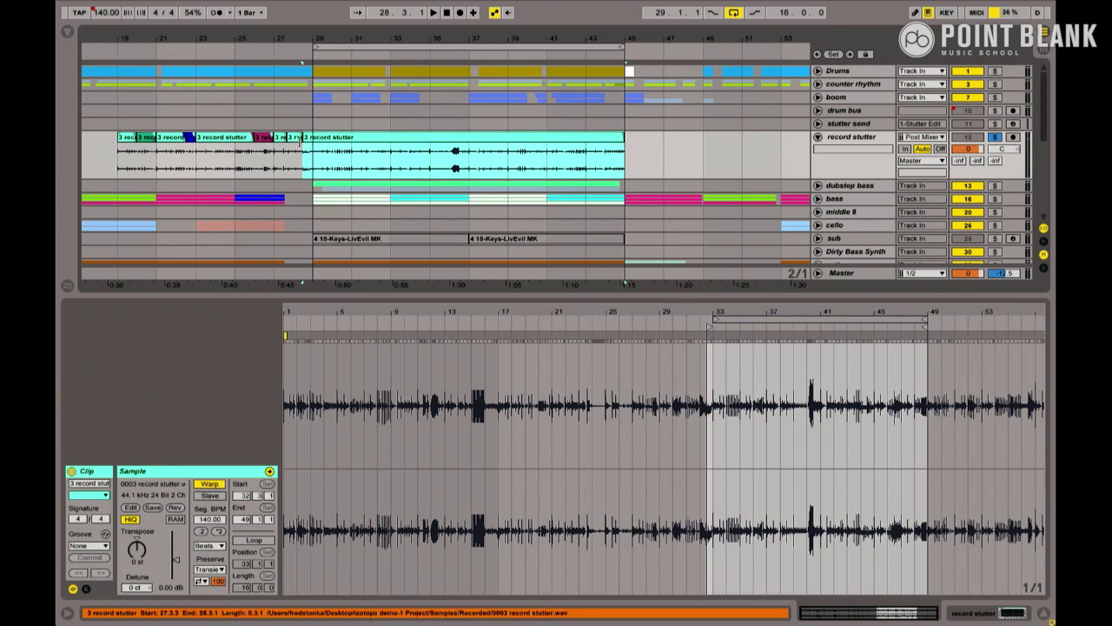
pyautogui.press('super+z')
pyautogui.moveTo(508, 143); pyautogui.dragTo(316, 143)
# Step: Play the extended clip from bar 29, split out the half bar from 32.3 to 33, and colour it blue
pyautogui.press('space')
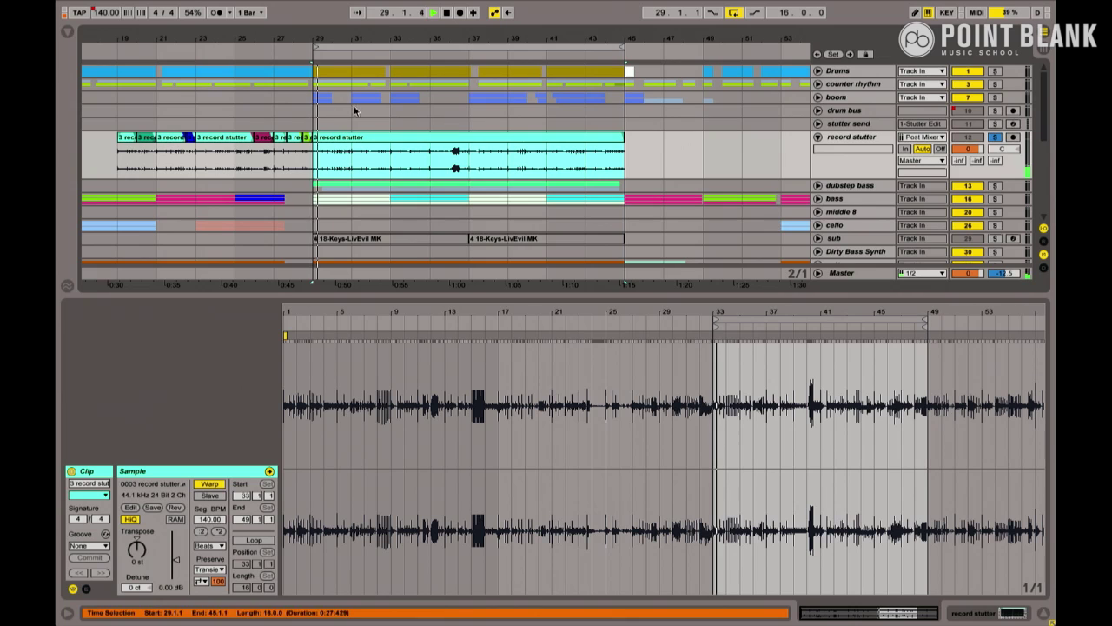
pyautogui.scroll(5, 365, 173)
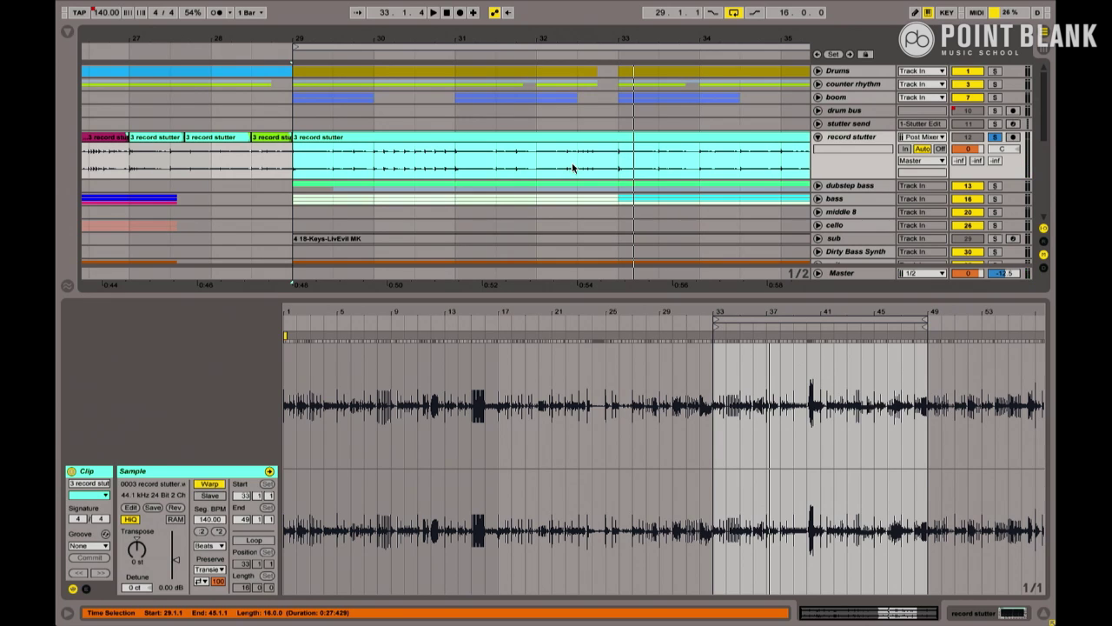
pyautogui.moveTo(571, 163); pyautogui.dragTo(608, 167)
pyautogui.hotkey('ctrl', 'e')
pyautogui.rightClick(607, 145)
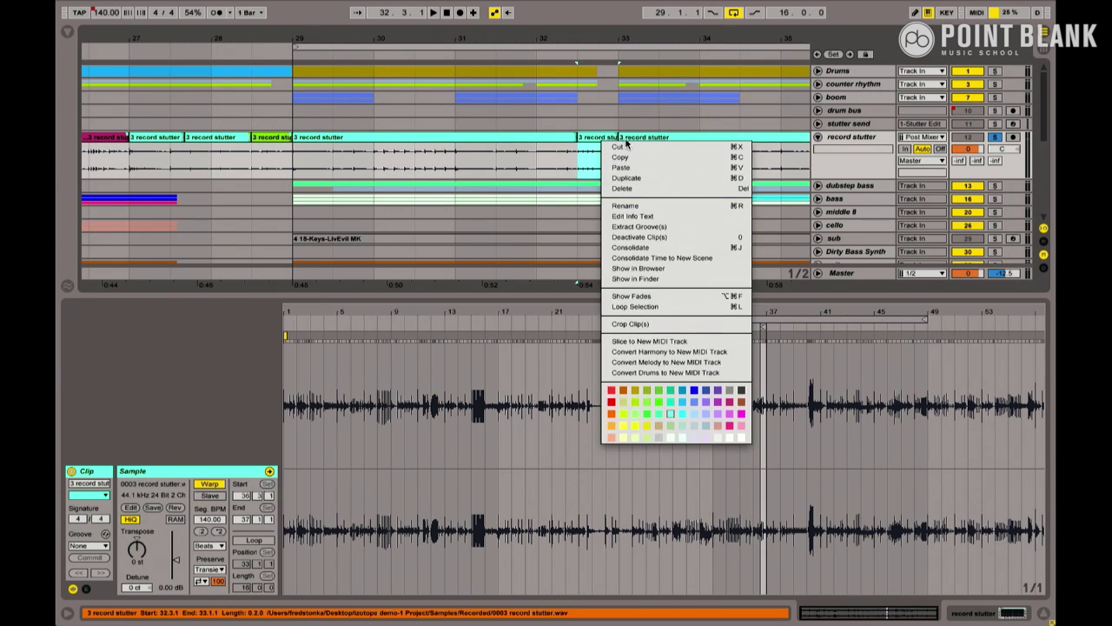
pyautogui.click(708, 393)
# Step: Play the clip from bar 33, split out the half bar from 36.3 to 37, and colour it purple
pyautogui.click(626, 135)
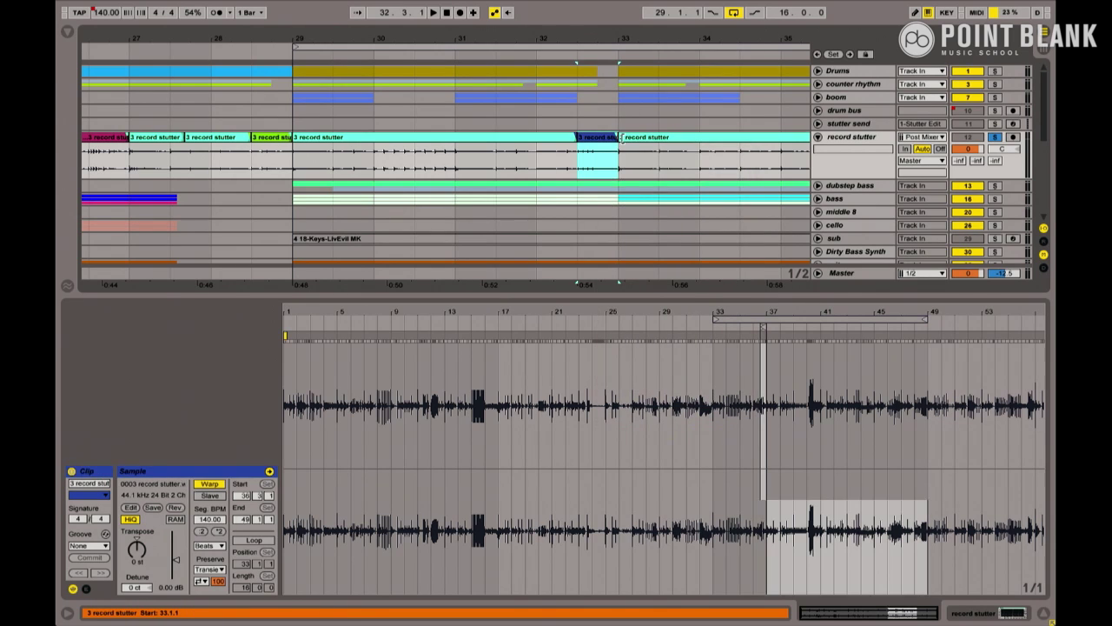
pyautogui.moveTo(628, 48); pyautogui.dragTo(623, 39)
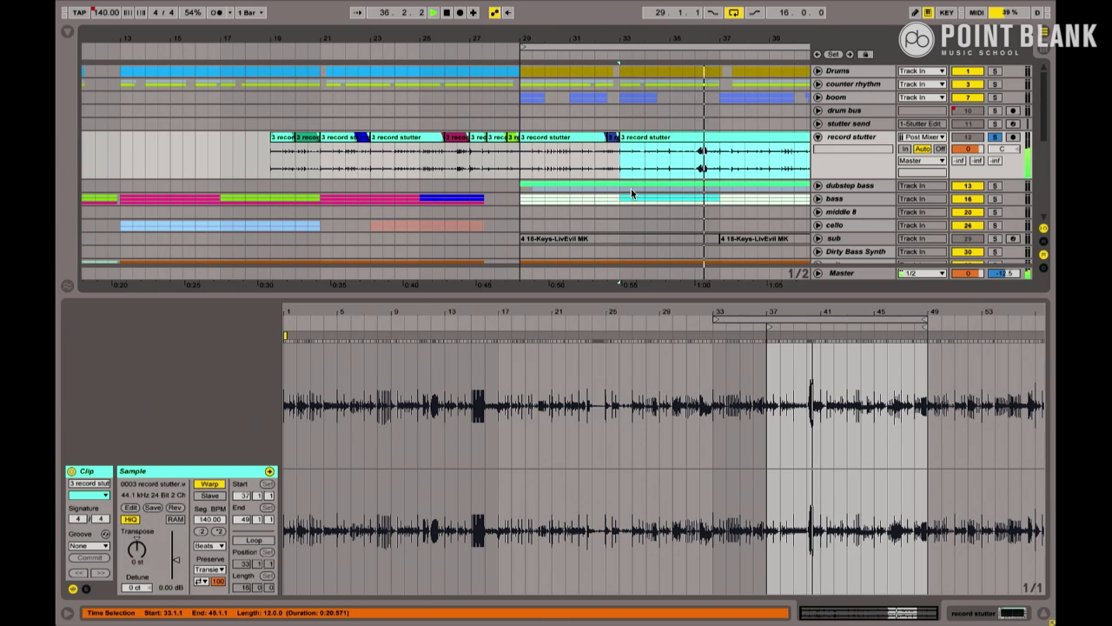
pyautogui.press('space')
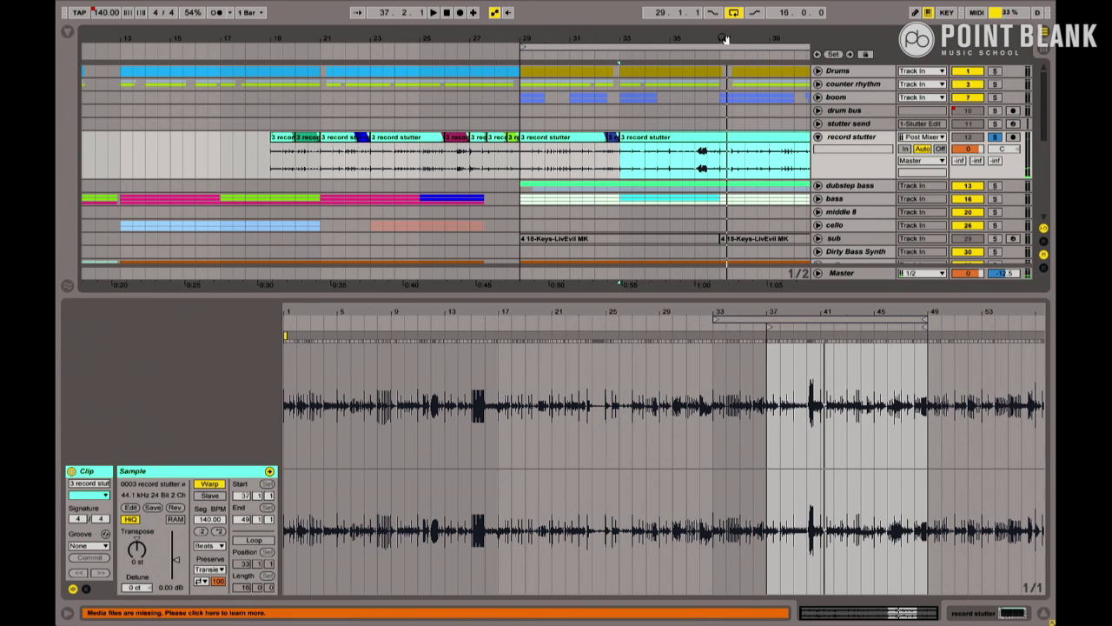
pyautogui.moveTo(726, 39); pyautogui.dragTo(723, 70)
pyautogui.click(663, 153)
pyautogui.moveTo(665, 156); pyautogui.dragTo(712, 161)
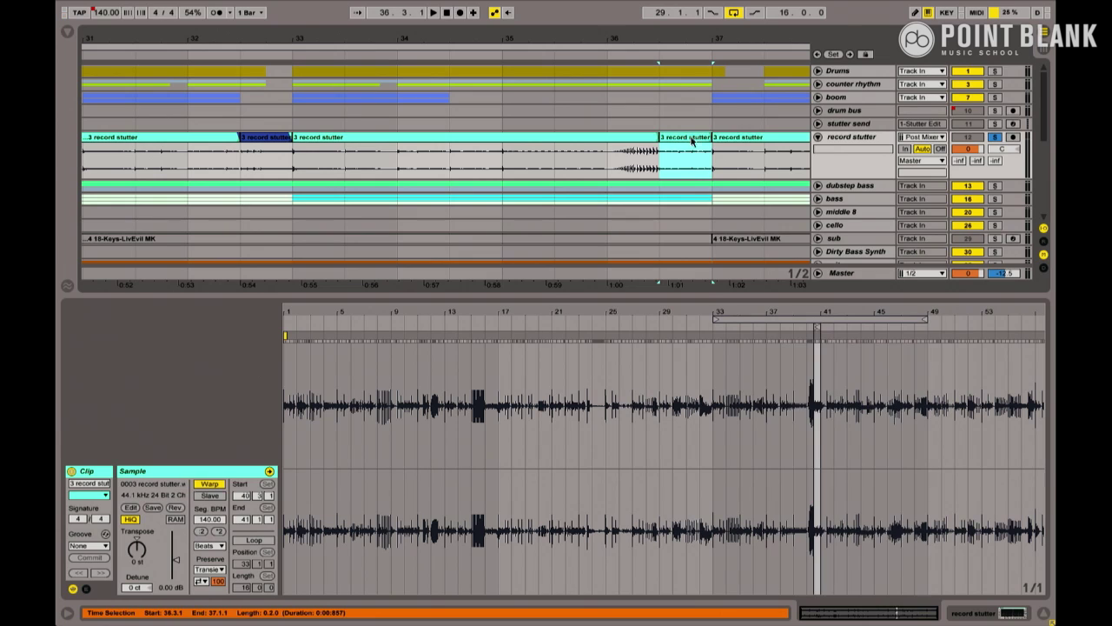
pyautogui.press('super+e')
pyautogui.rightClick(683, 138)
pyautogui.click(784, 398)
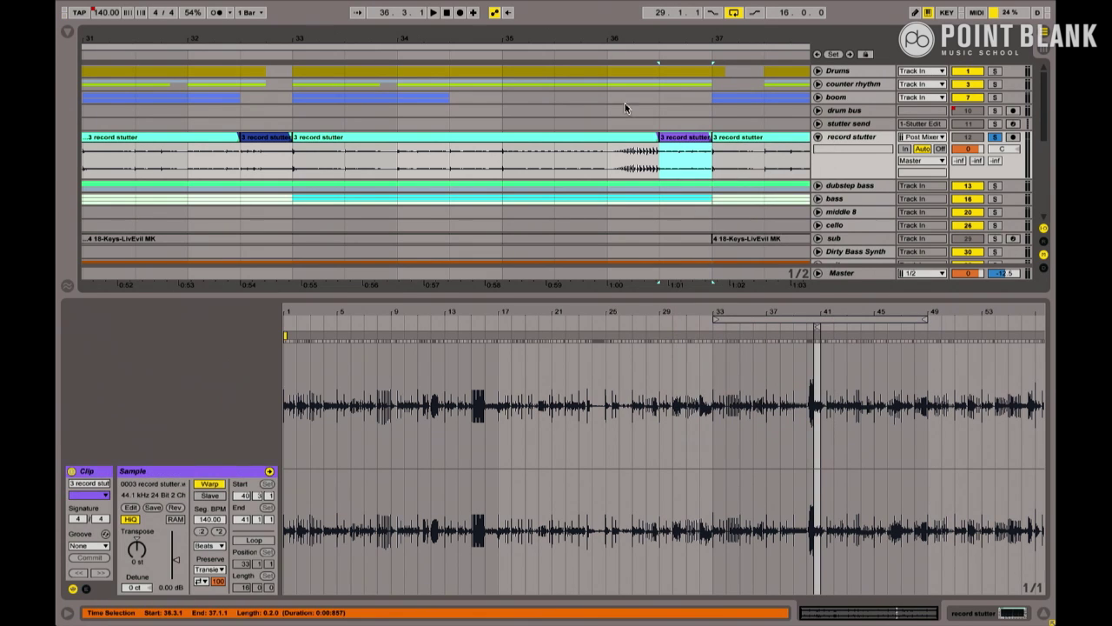
# Step: Play the clip from bar 37, and delete the three uncoloured record stutter clips between bars 29 and 45
pyautogui.click(756, 156)
pyautogui.press('space')
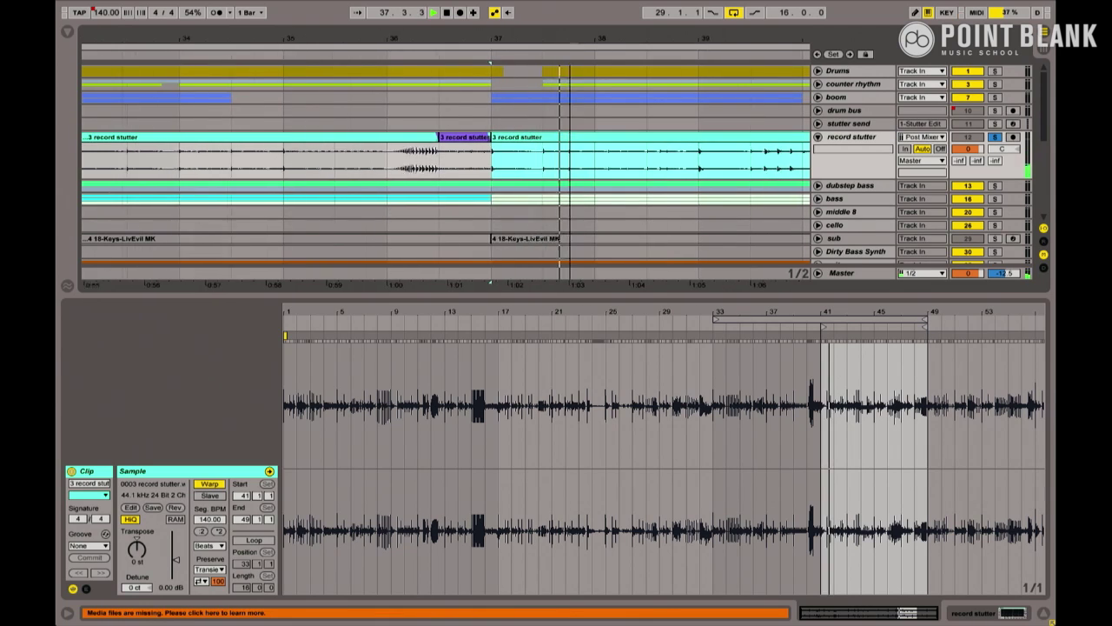
pyautogui.press('-')
pyautogui.press('-')
pyautogui.press('-')
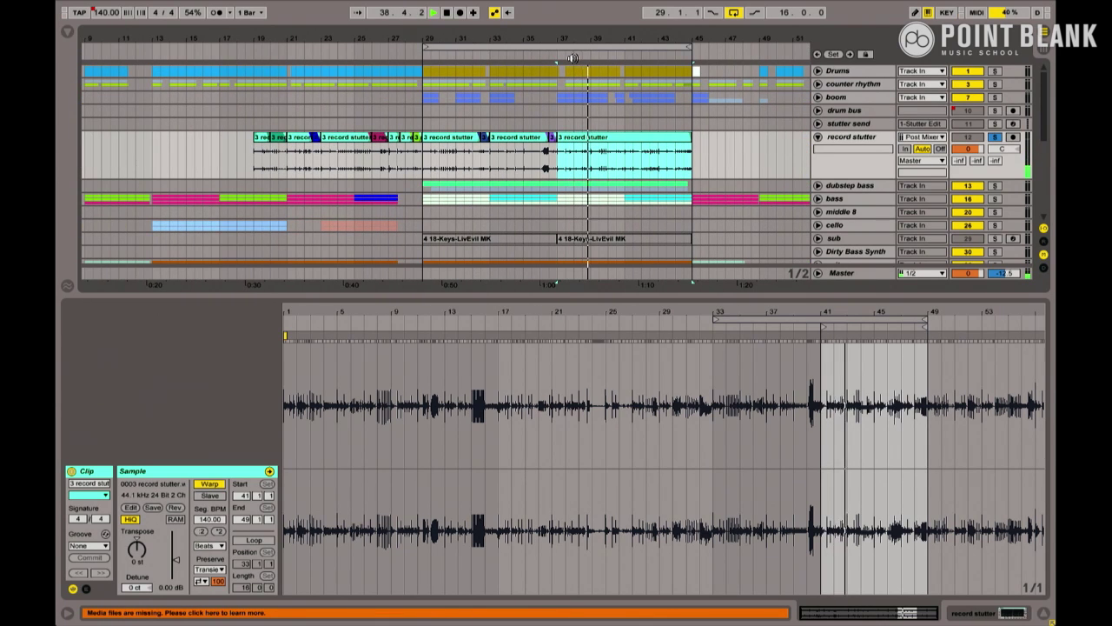
pyautogui.click(441, 138)
pyautogui.press('Delete')
pyautogui.click(523, 139)
pyautogui.press('Delete')
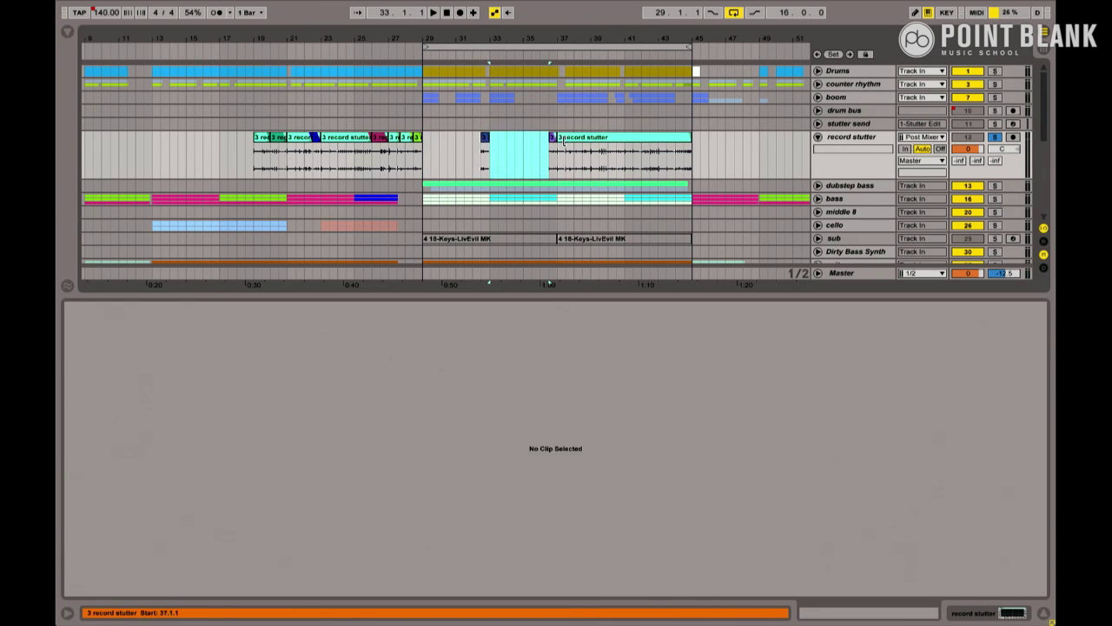
pyautogui.click(563, 143)
pyautogui.press('Delete')
# Step: Move the blue and purple clips eight bars later, and move the nine-clip group back to start at bar 29
pyautogui.moveTo(556, 148); pyautogui.dragTo(425, 148)
pyautogui.moveTo(551, 139); pyautogui.dragTo(687, 140)
pyautogui.click(417, 137)
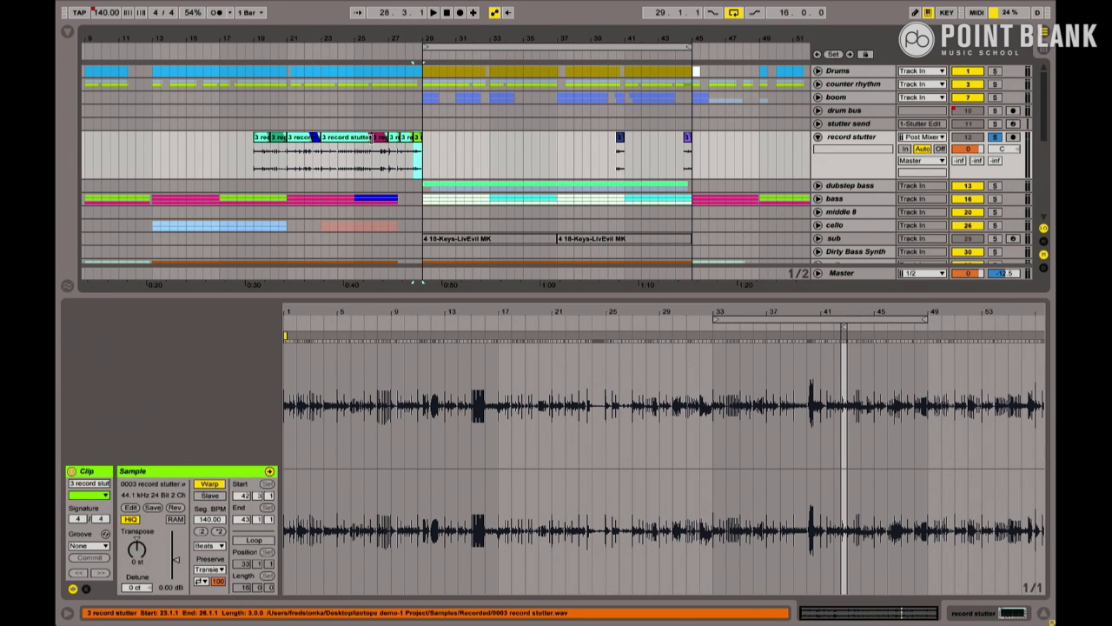
pyautogui.keyDown('shift'); pyautogui.click(261, 137); pyautogui.keyUp('shift')
pyautogui.moveTo(275, 139); pyautogui.dragTo(439, 121)
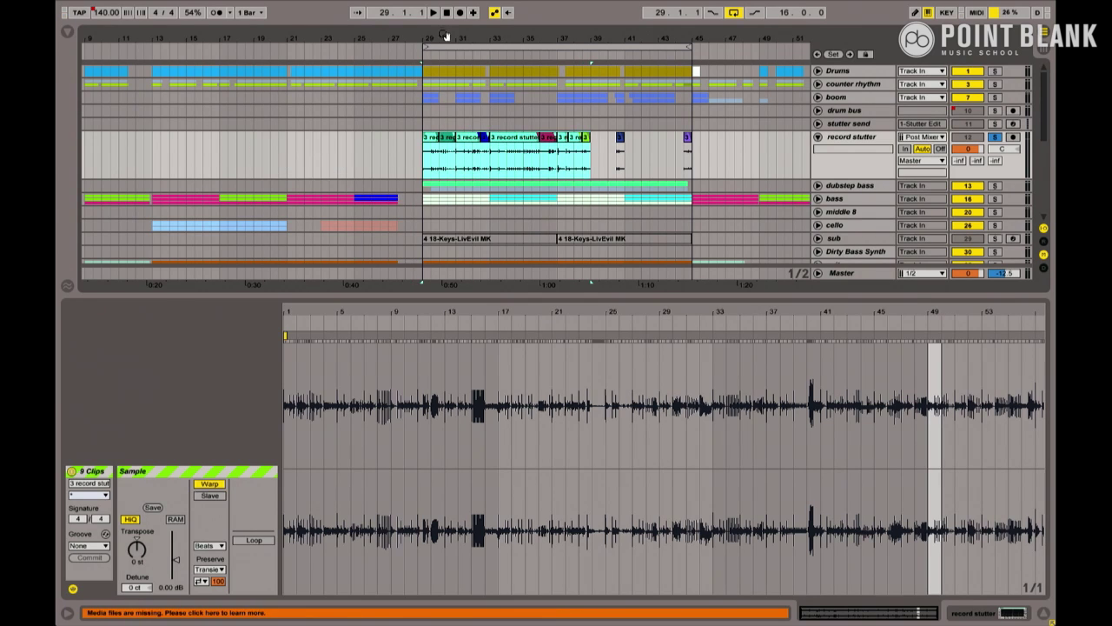
# Step: Delete the uncoloured record stutter clips at bars 29 to 30, 31 to 32.3 and 33 to 36
pyautogui.moveTo(445, 36); pyautogui.dragTo(436, 105)
pyautogui.click(396, 139)
pyautogui.press('Delete')
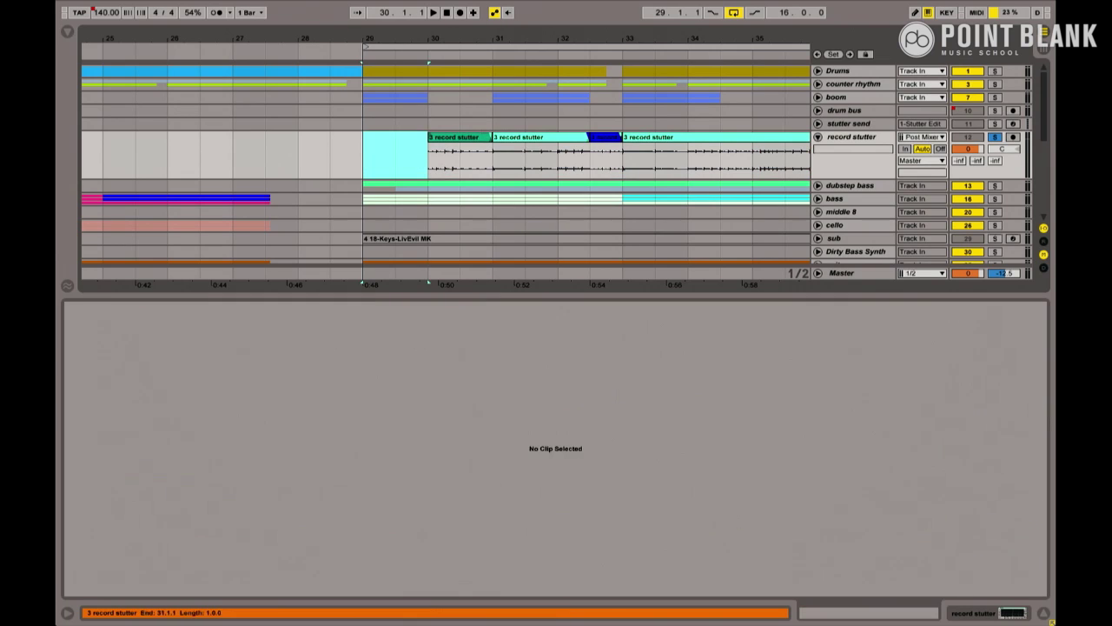
pyautogui.click(535, 141)
pyautogui.press('Delete')
pyautogui.click(635, 141)
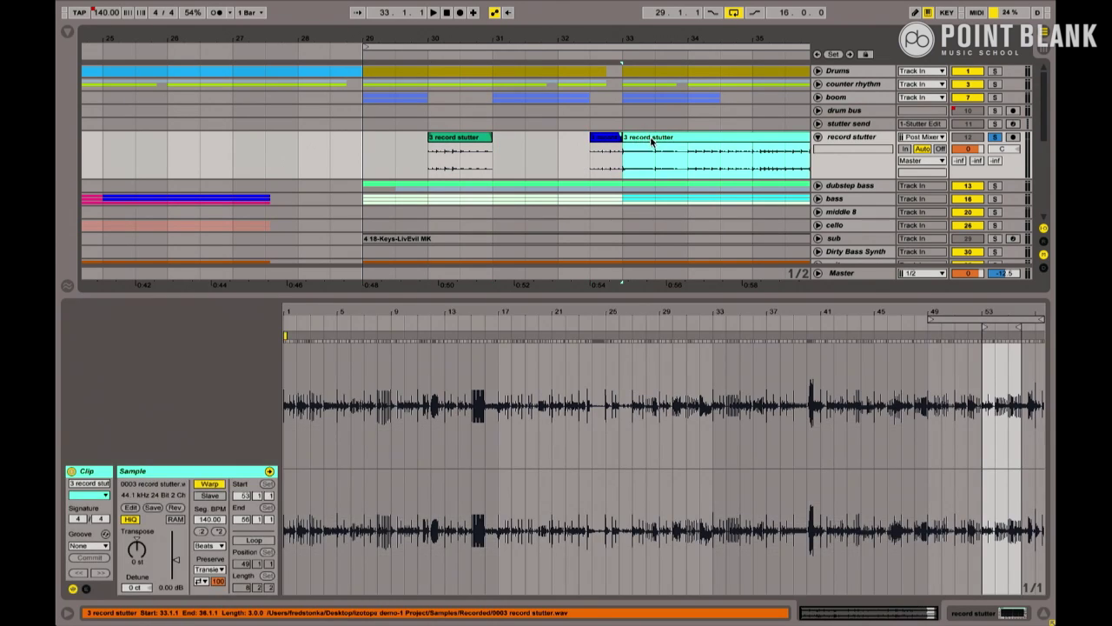
pyautogui.press('Delete')
pyautogui.press('-')
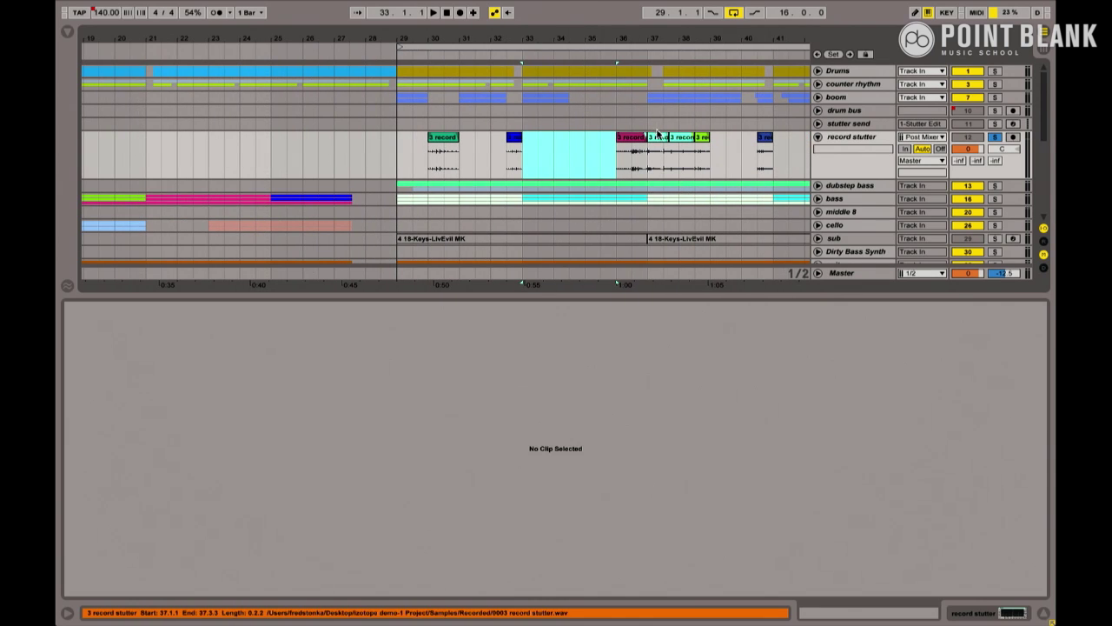
# Step: Delete the two uncoloured record stutter clips between bar 37 and 38.3
pyautogui.click(658, 139)
pyautogui.press('Delete')
pyautogui.click(682, 139)
pyautogui.press('Delete')
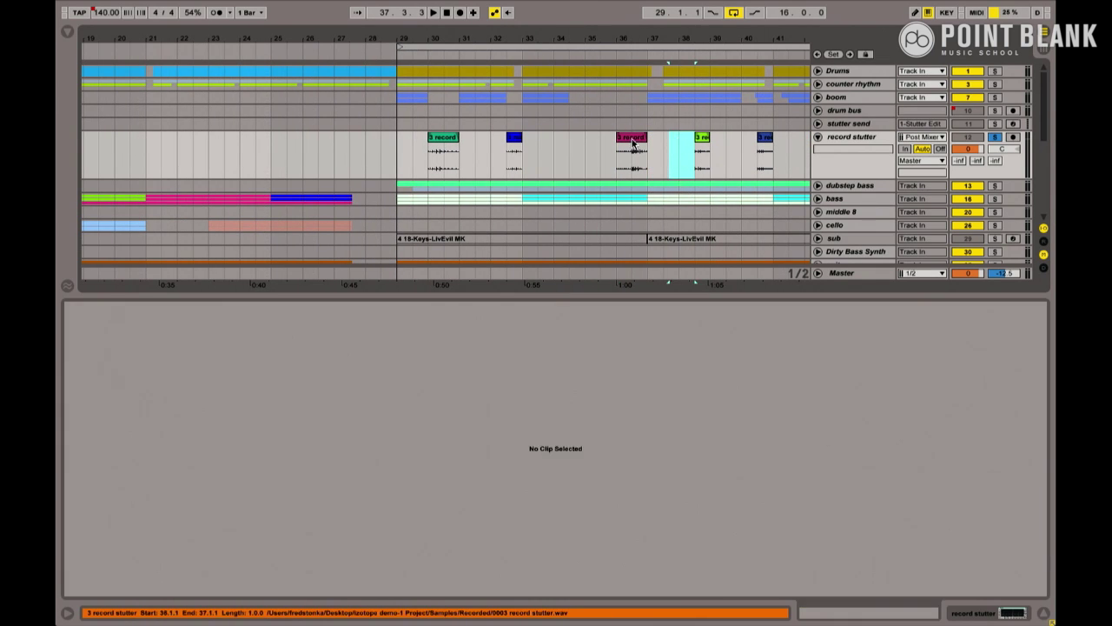
# Step: Rename the record stutter track as replace, and add a new audio track named layer below it
pyautogui.press('-')
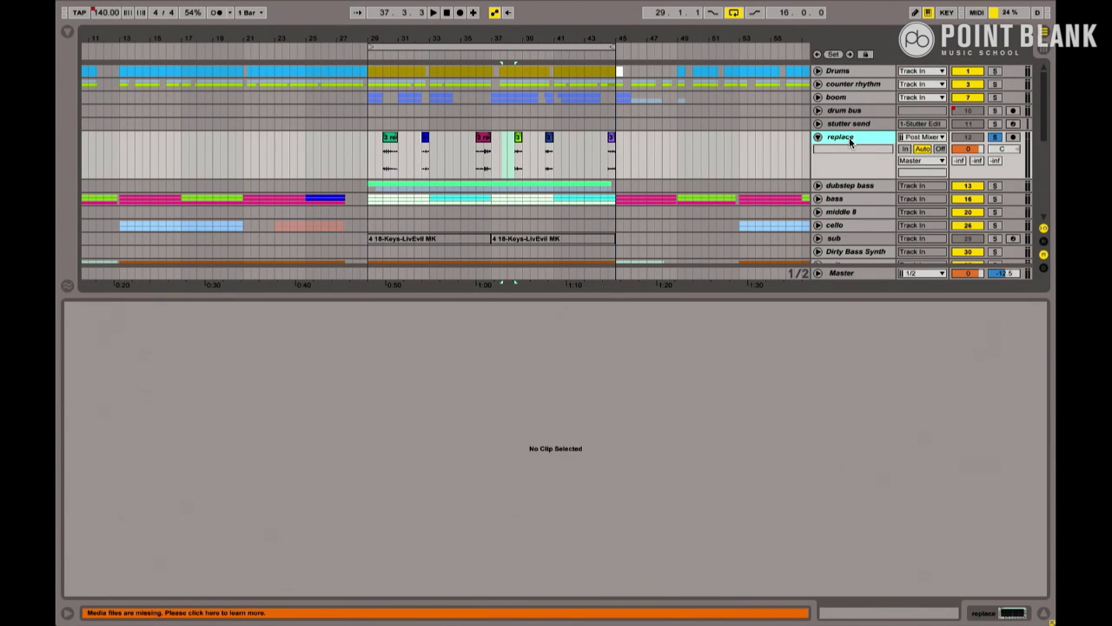
pyautogui.hotkey('ctrl', 't')
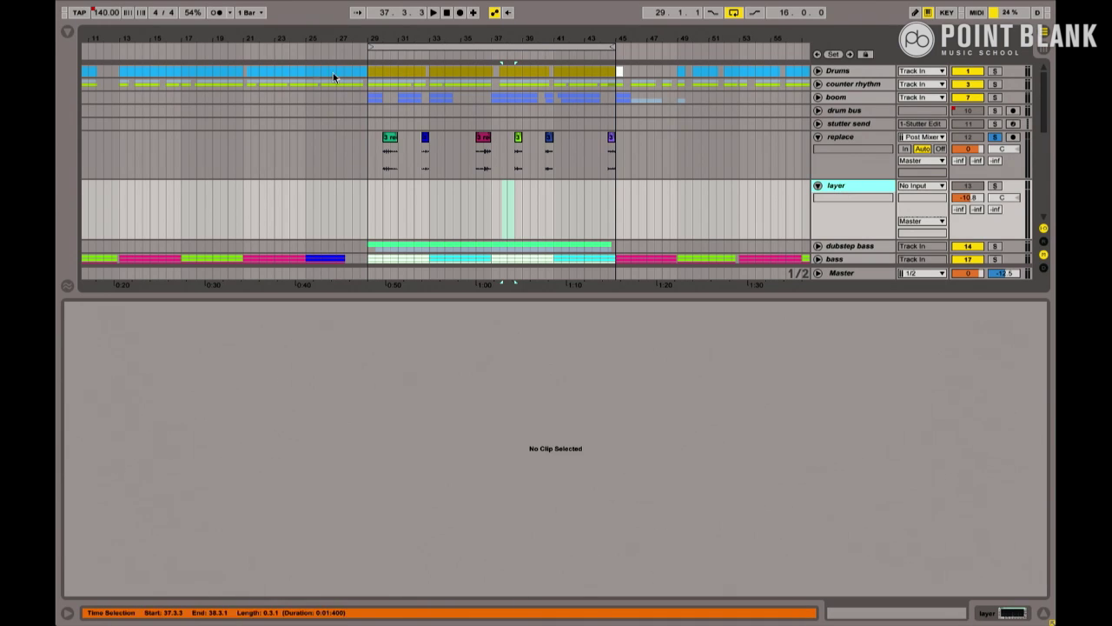
# Step: Add an EQ Eight to the layer track and make its band 1 a low cut at 134 Hz
pyautogui.click(66, 33)
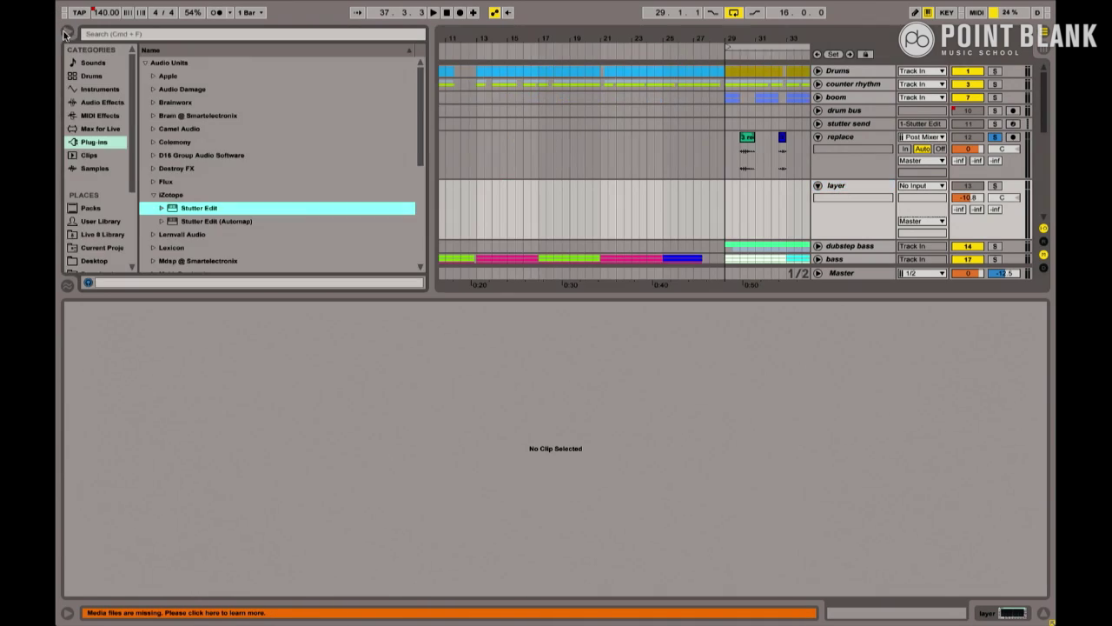
pyautogui.click(103, 103)
pyautogui.moveTo(169, 197); pyautogui.dragTo(233, 204)
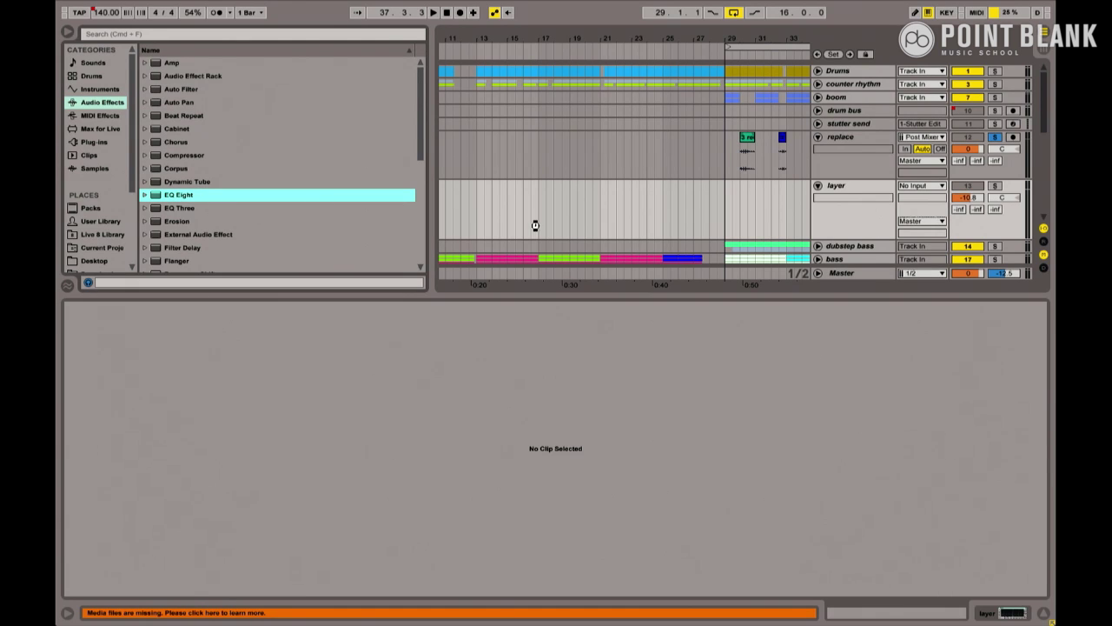
pyautogui.moveTo(255, 475); pyautogui.dragTo(255, 475)
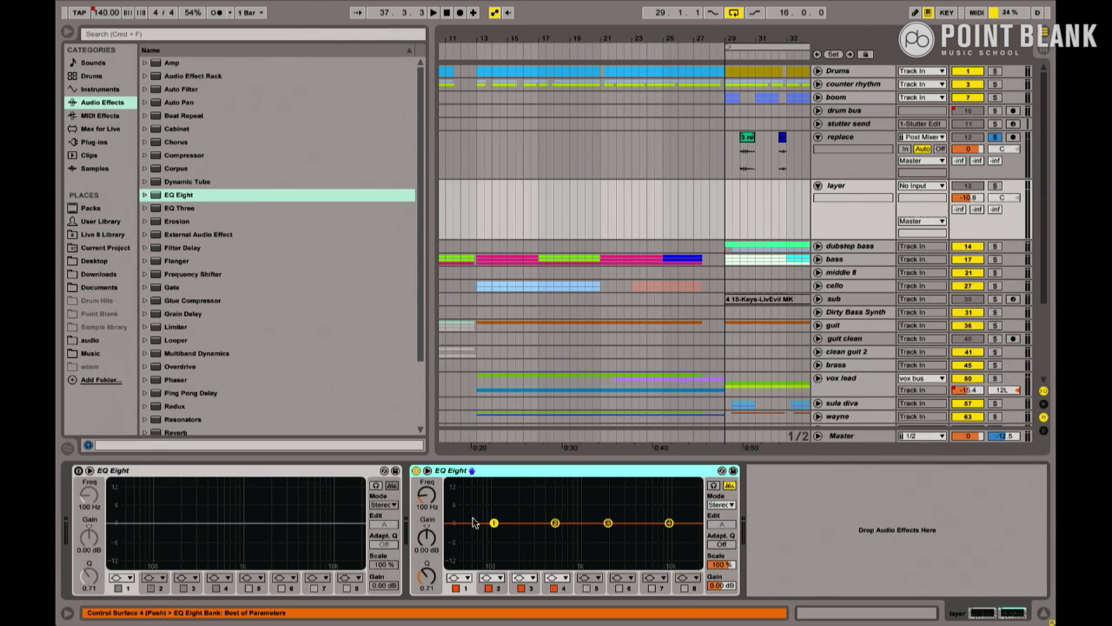
pyautogui.click(458, 578)
pyautogui.click(466, 502)
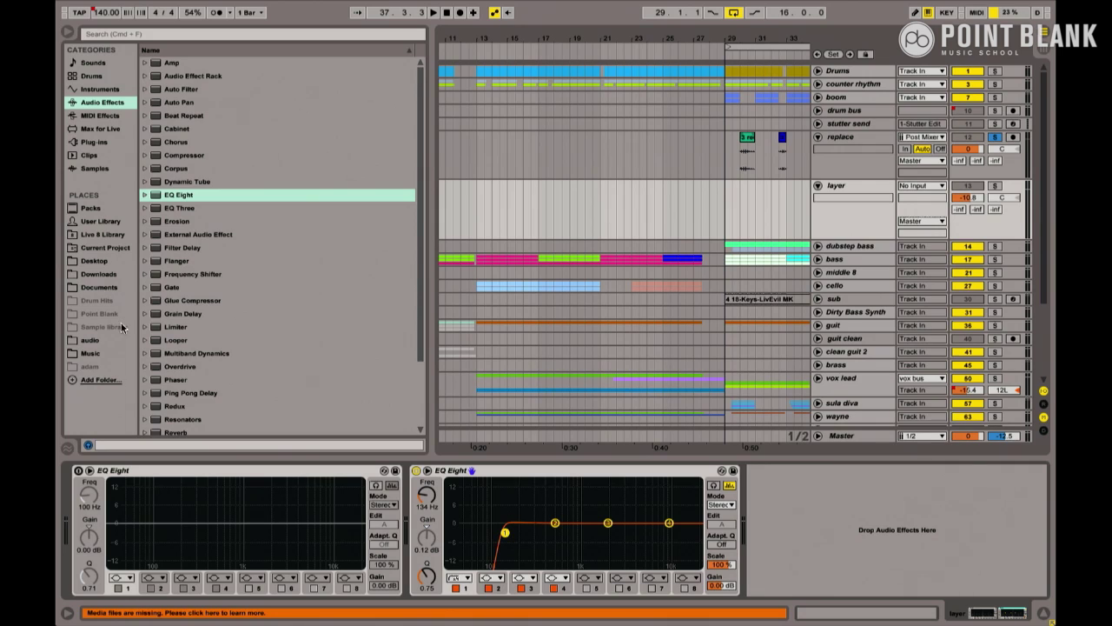
# Step: Add a Ping Pong Delay after the EQ with 16% feedback, 21% dry/wet and its filter at 1.98 kHz
pyautogui.scroll(-3, 187, 329)
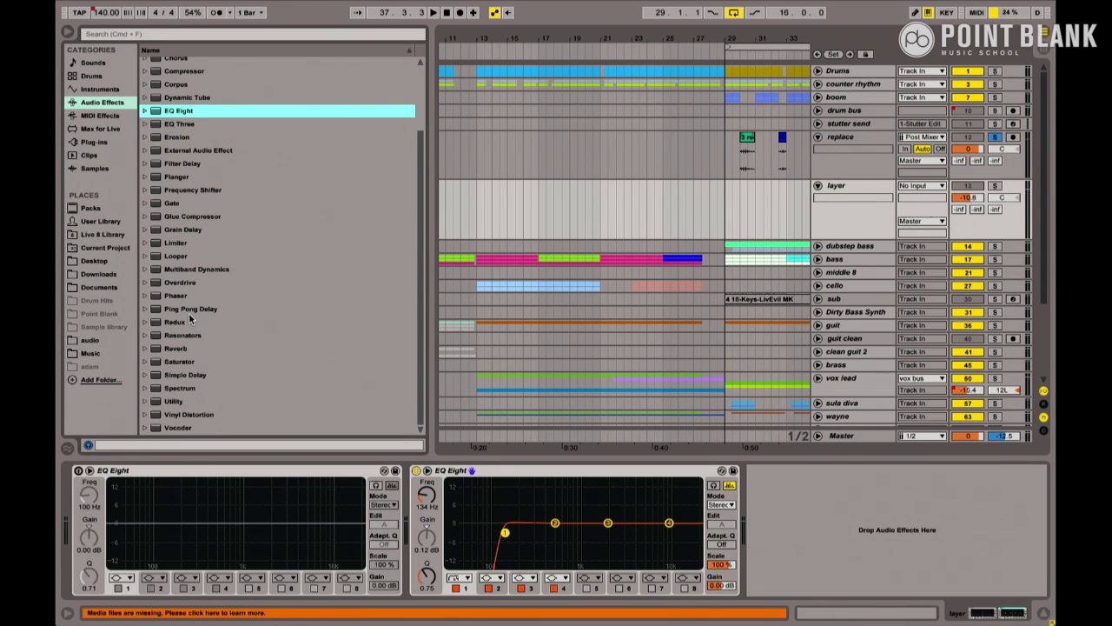
pyautogui.moveTo(186, 308); pyautogui.dragTo(690, 523)
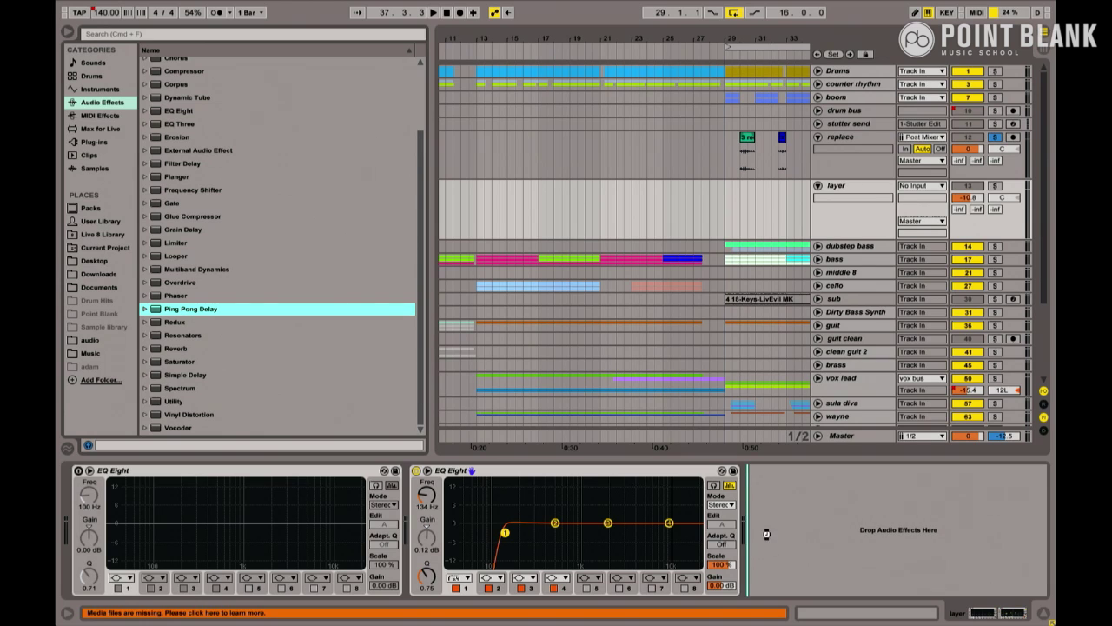
pyautogui.moveTo(785, 527); pyautogui.dragTo(808, 576)
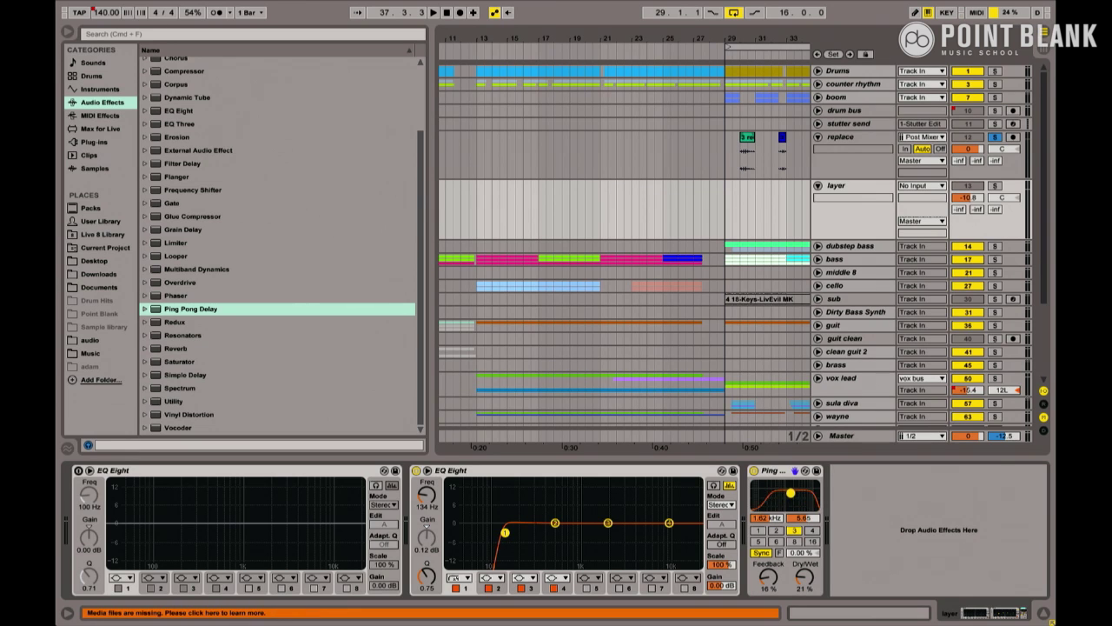
pyautogui.click(67, 33)
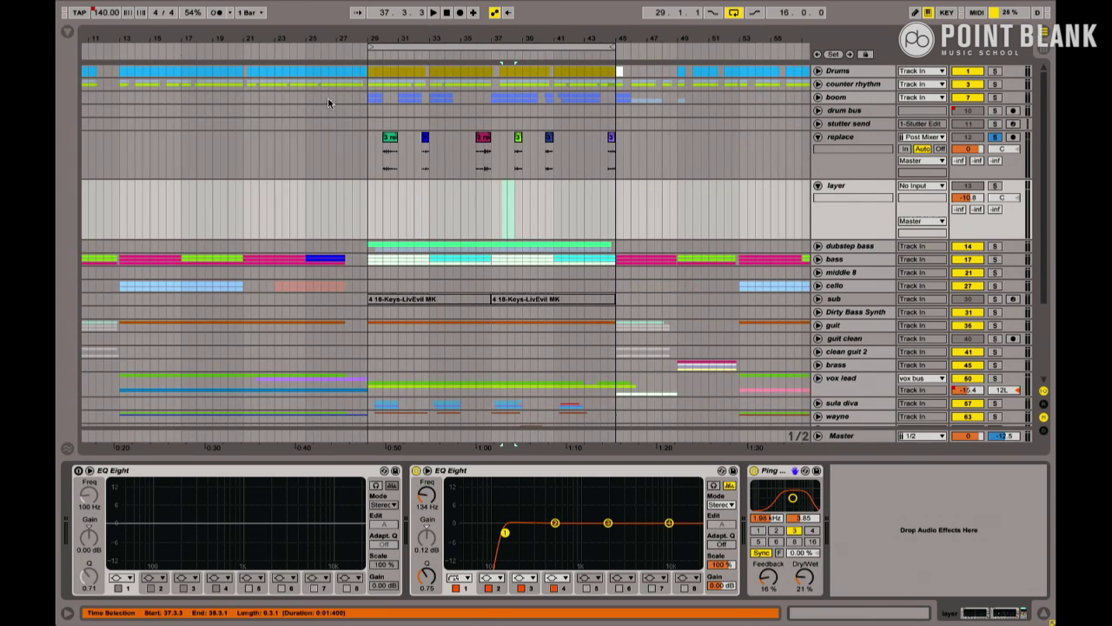
# Step: Turn off solo on the replace track and play the full arrangement from bar 29
pyautogui.moveTo(440, 42); pyautogui.dragTo(258, 45)
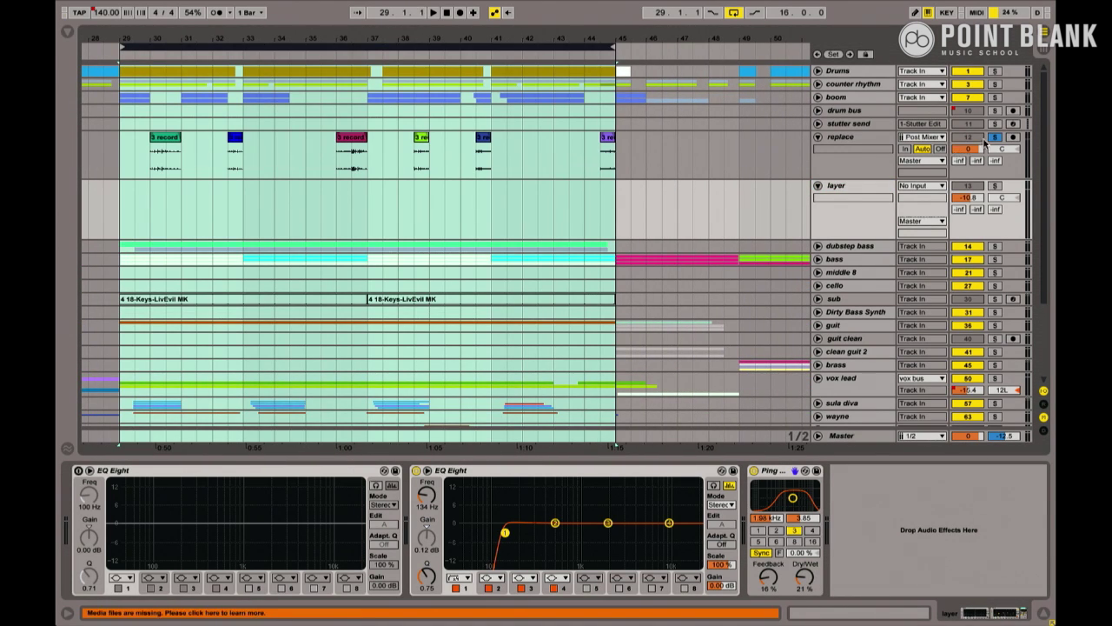
pyautogui.click(993, 138)
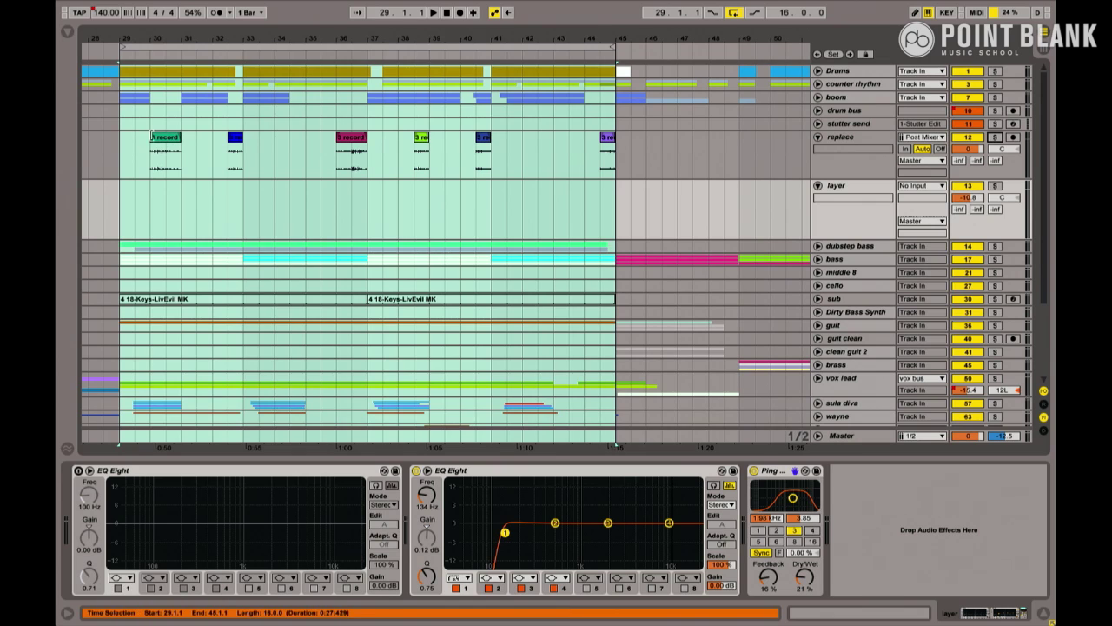
pyautogui.click(137, 153)
pyautogui.click(120, 152)
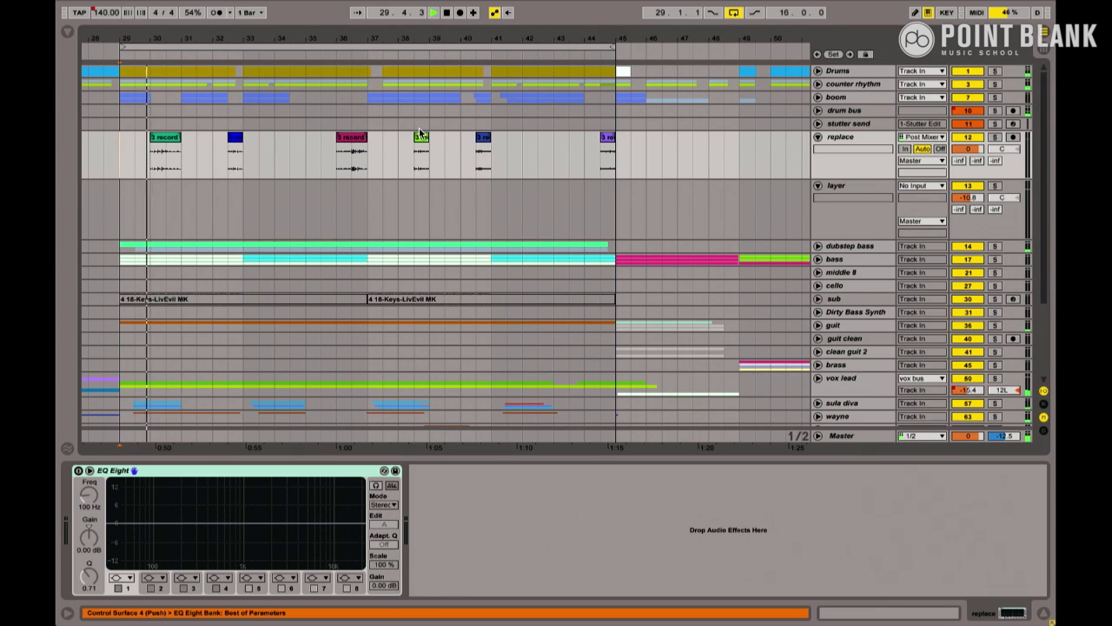
pyautogui.press('space')
# Step: Try clearing bar 30 to 31 on the Drums, counter rhythm and boom tracks, and play from bar 29
pyautogui.moveTo(180, 99); pyautogui.dragTo(151, 68)
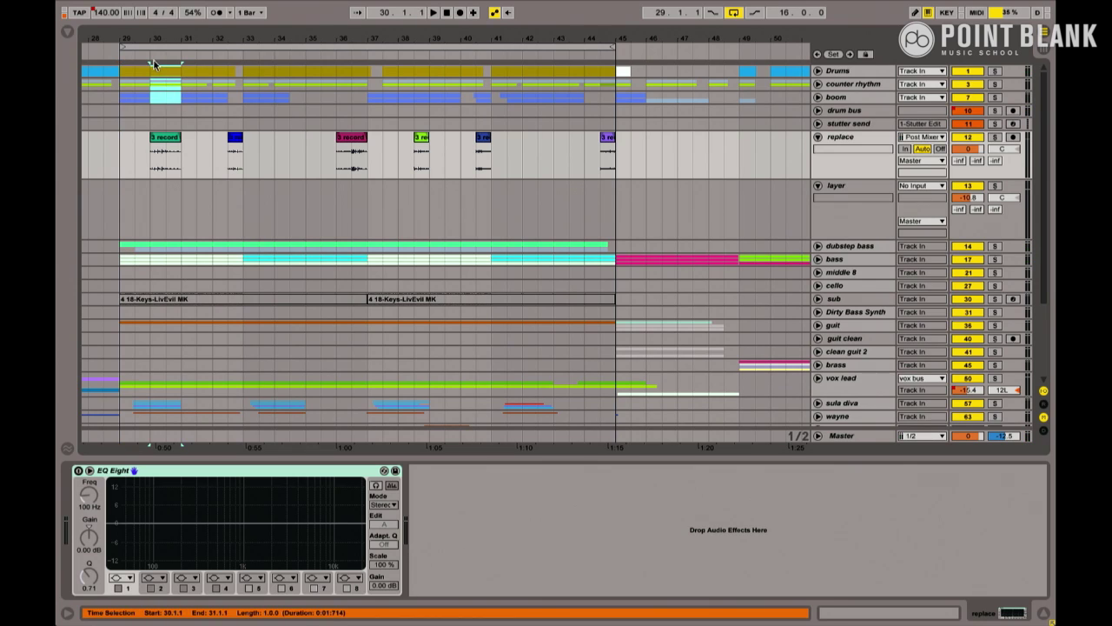
pyautogui.click(120, 149)
pyautogui.press('space')
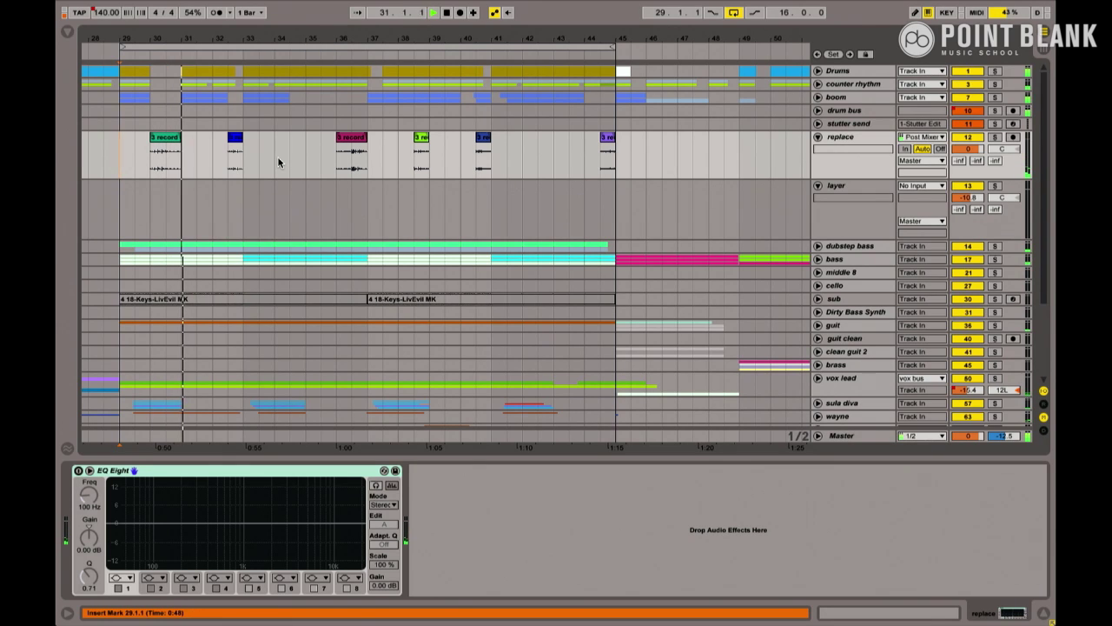
# Step: Restore the cleared bar, clear only 30.3 to 31 on the drum tracks instead, and play from bar 29
pyautogui.press('space')
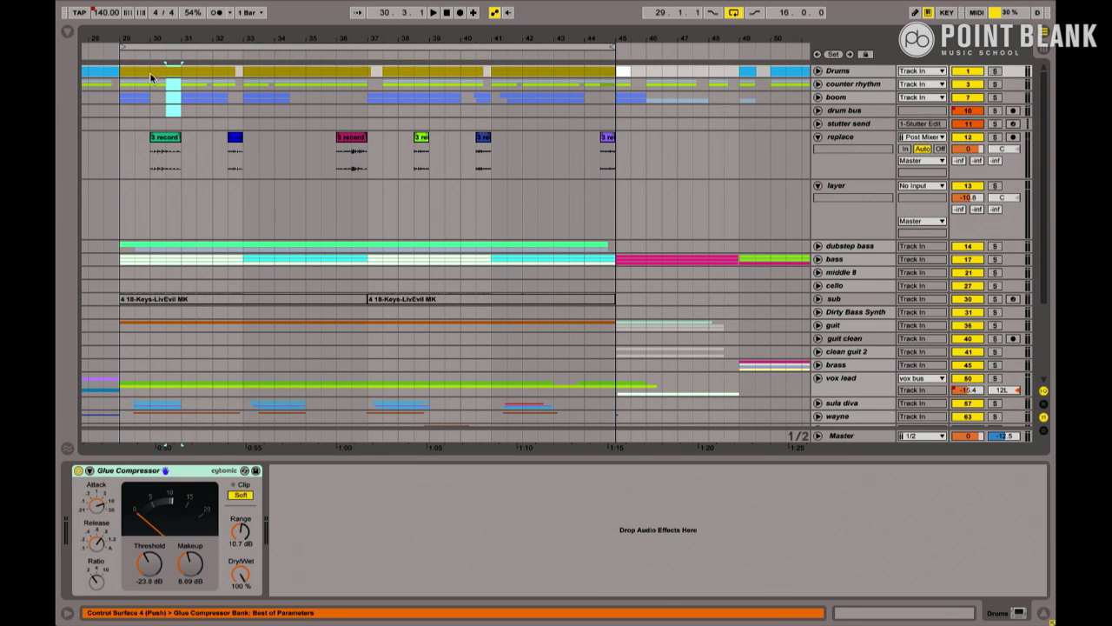
pyautogui.click(124, 123)
pyautogui.press('space')
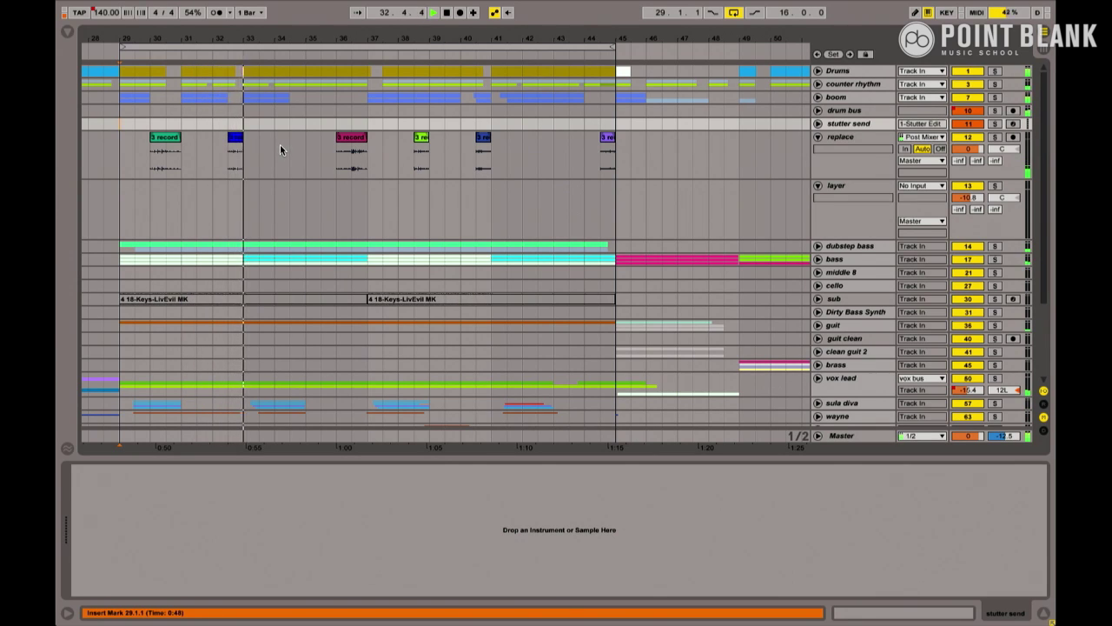
# Step: Try moving the magenta clip at bar 36 half a bar later, and undo the move
pyautogui.click(236, 141)
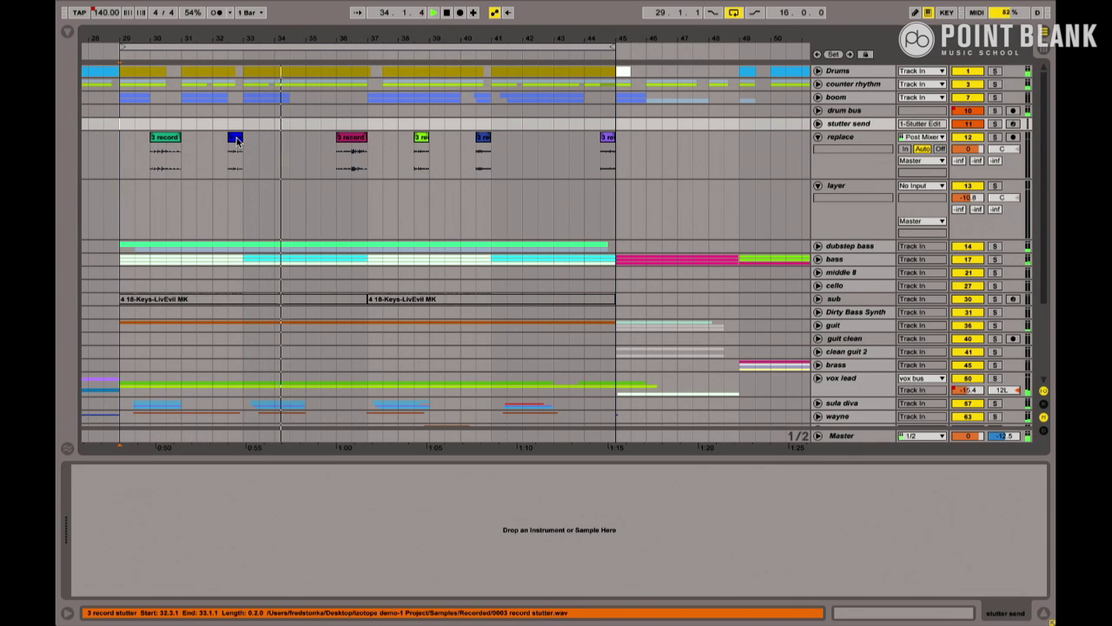
pyautogui.moveTo(347, 139); pyautogui.dragTo(363, 141)
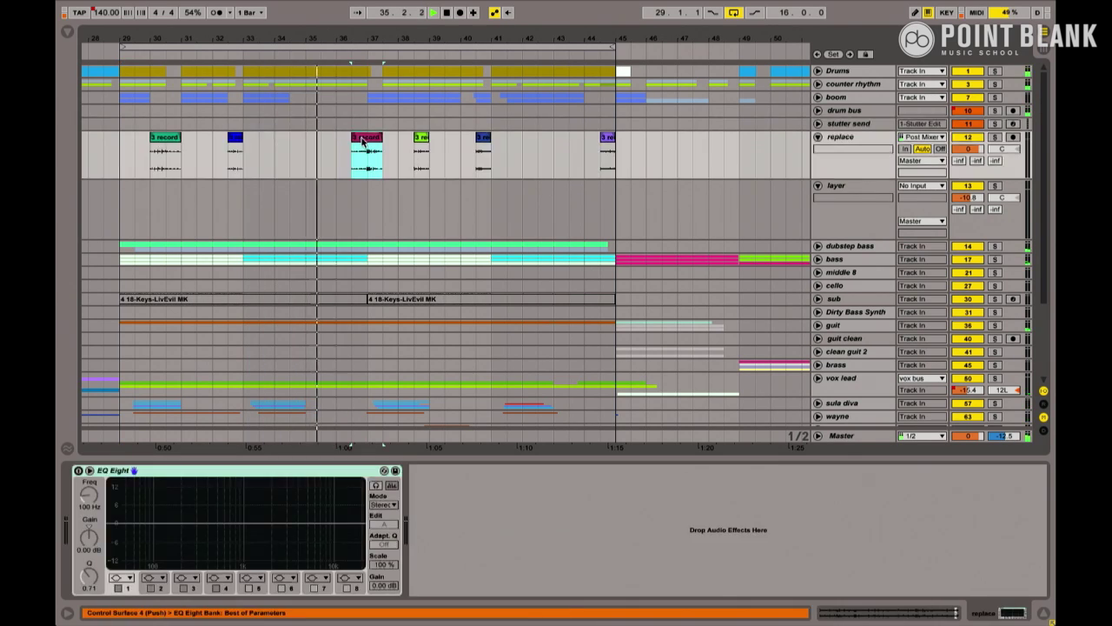
pyautogui.hotkey('ctrl', 'z')
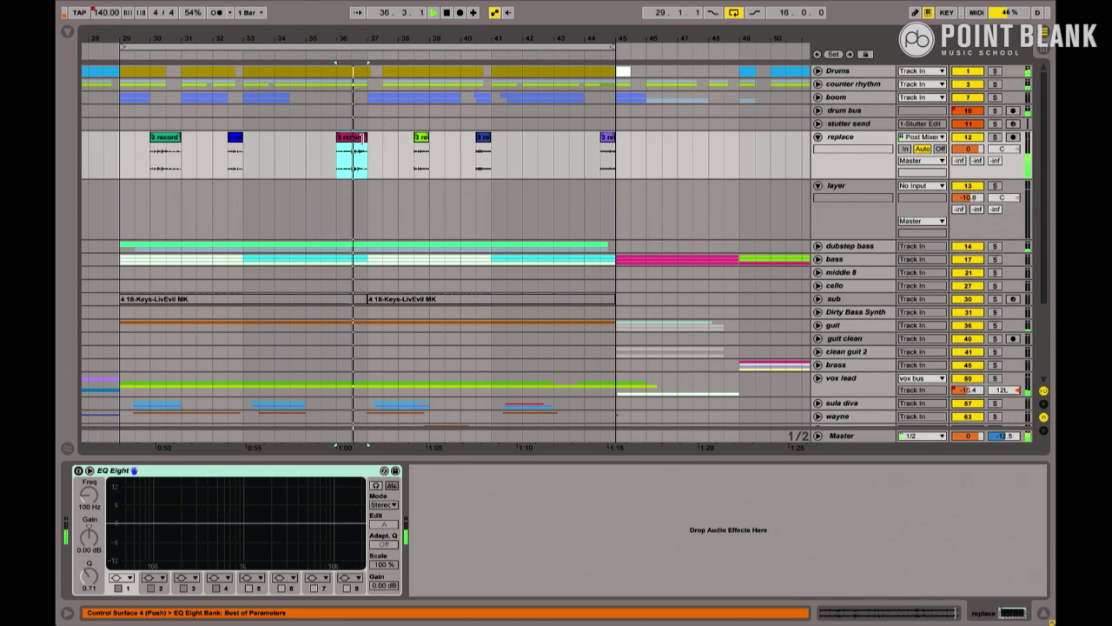
# Step: Clear 36.3 to 37 on the Drums, counter rhythm and boom tracks, and play from bar 36
pyautogui.press('space')
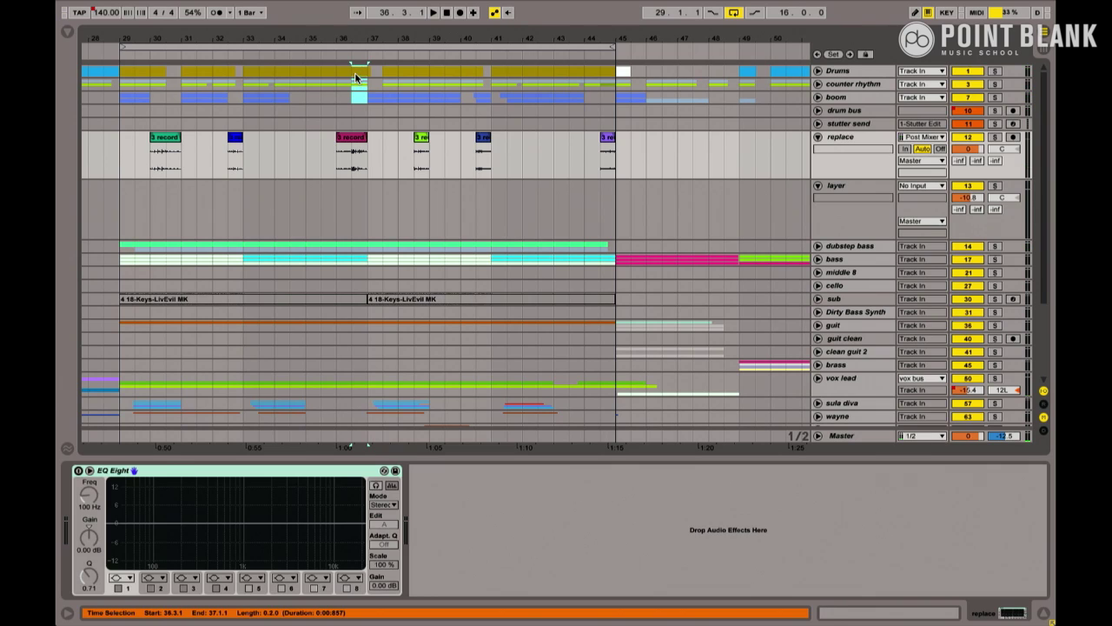
pyautogui.click(355, 73)
pyautogui.click(331, 99)
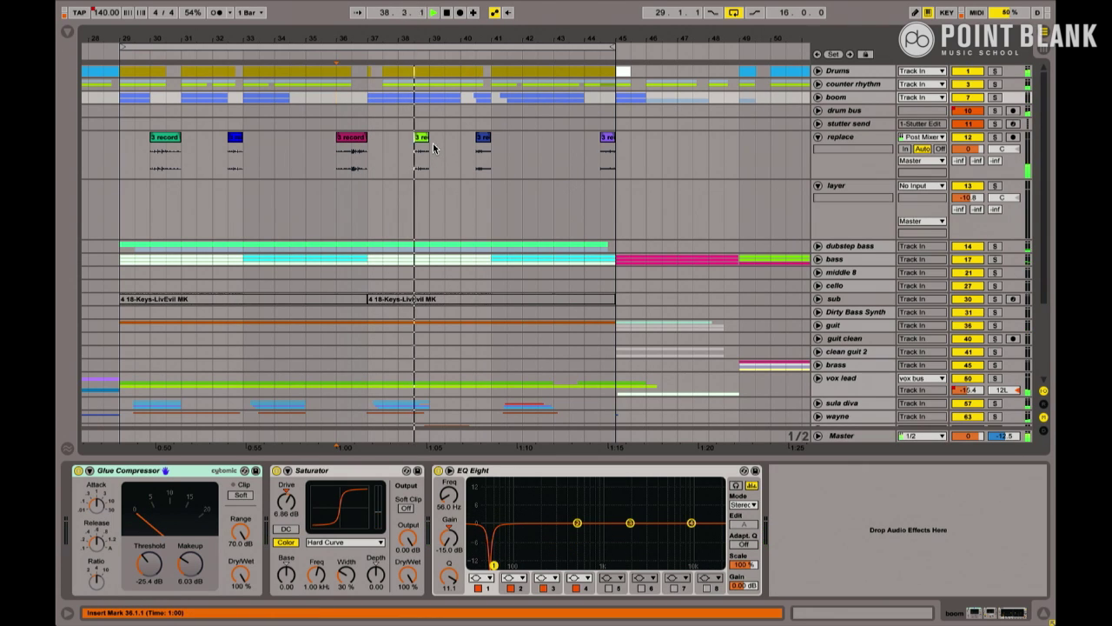
# Step: Move the green clip at 38.3 from the replace track to the layer track, and play from bar 37
pyautogui.press('space')
pyautogui.moveTo(425, 154); pyautogui.dragTo(423, 202)
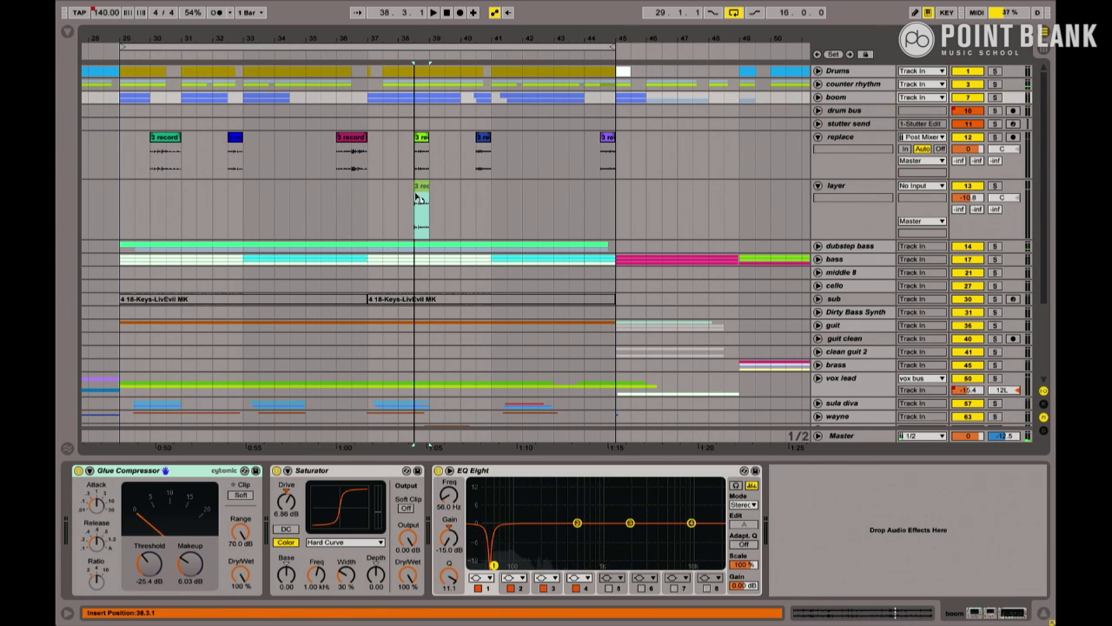
pyautogui.click(368, 212)
pyautogui.press('space')
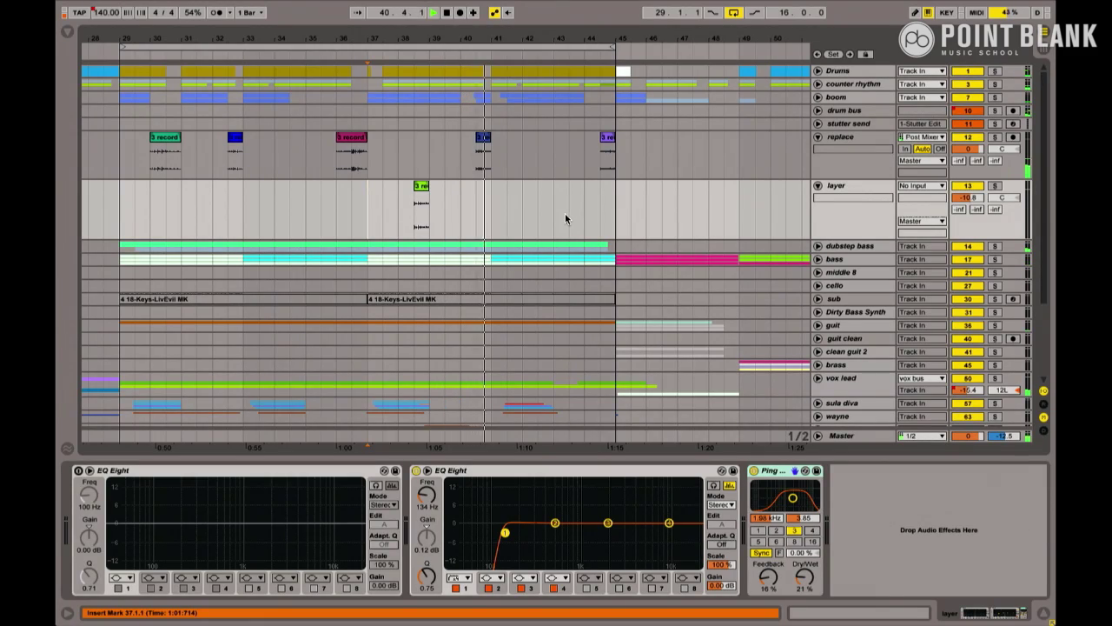
# Step: Move the dark blue clip at 40.3 onto the layer track with its volume at 0, and play from 38.3
pyautogui.press('space')
pyautogui.moveTo(483, 137); pyautogui.dragTo(483, 187)
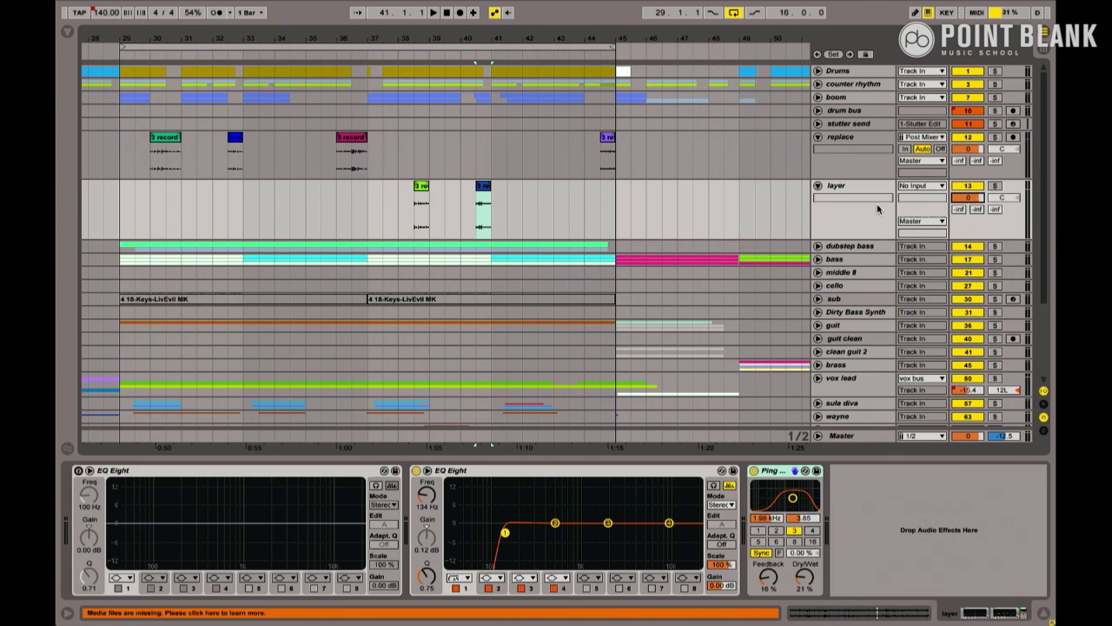
pyautogui.click(408, 201)
pyautogui.press('space')
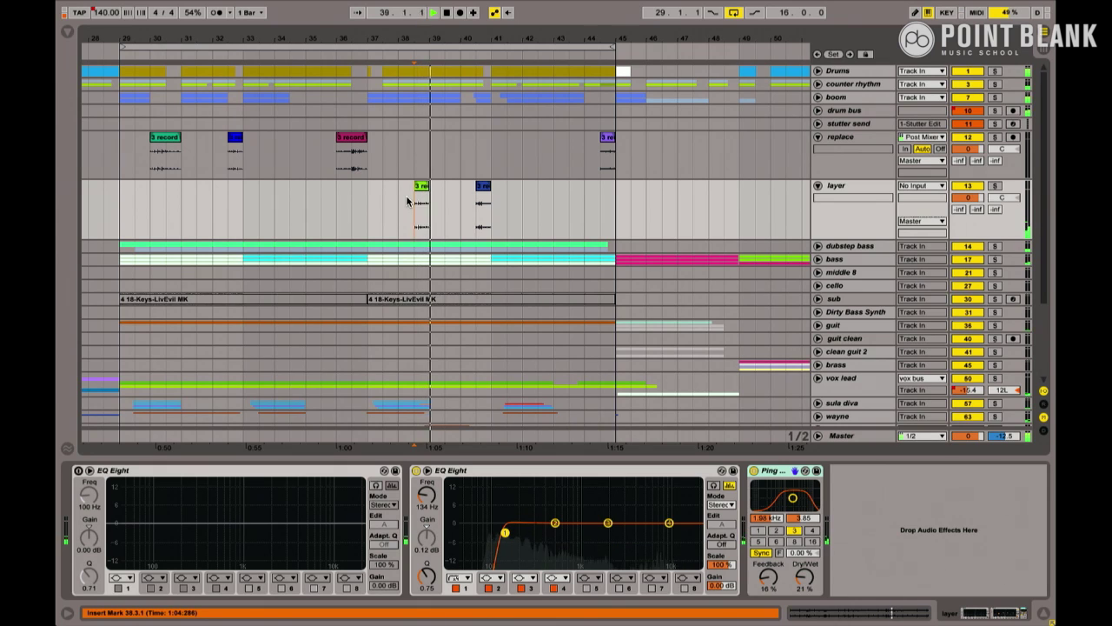
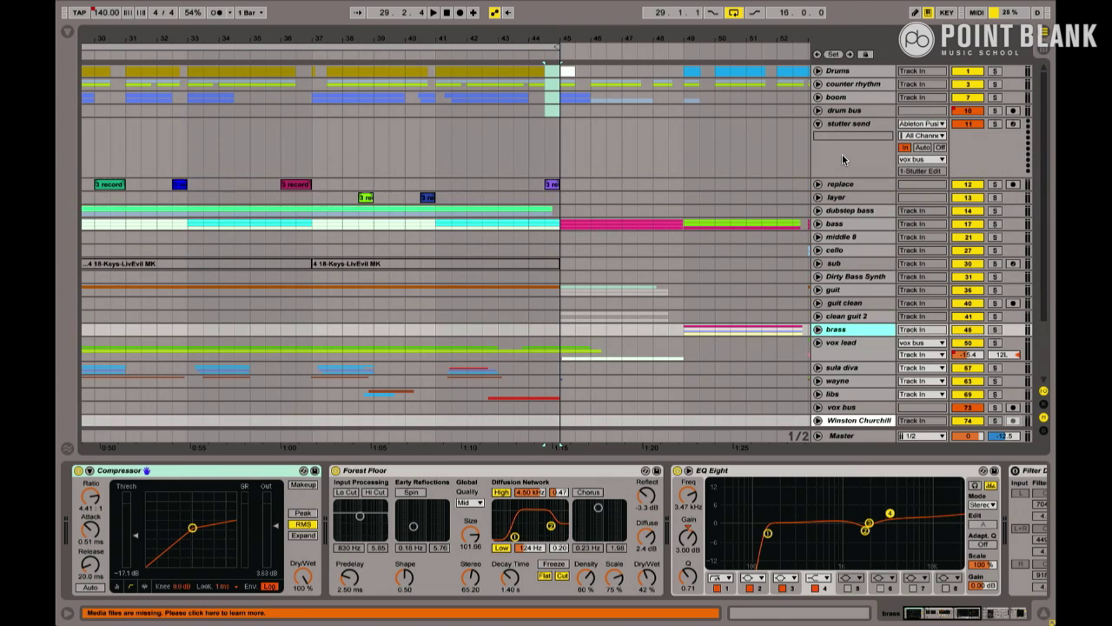
# Step: Check the stutter send and vox lead tracks, and inspect the Stutter Edit plug-in on the vox bus track
pyautogui.click(841, 125)
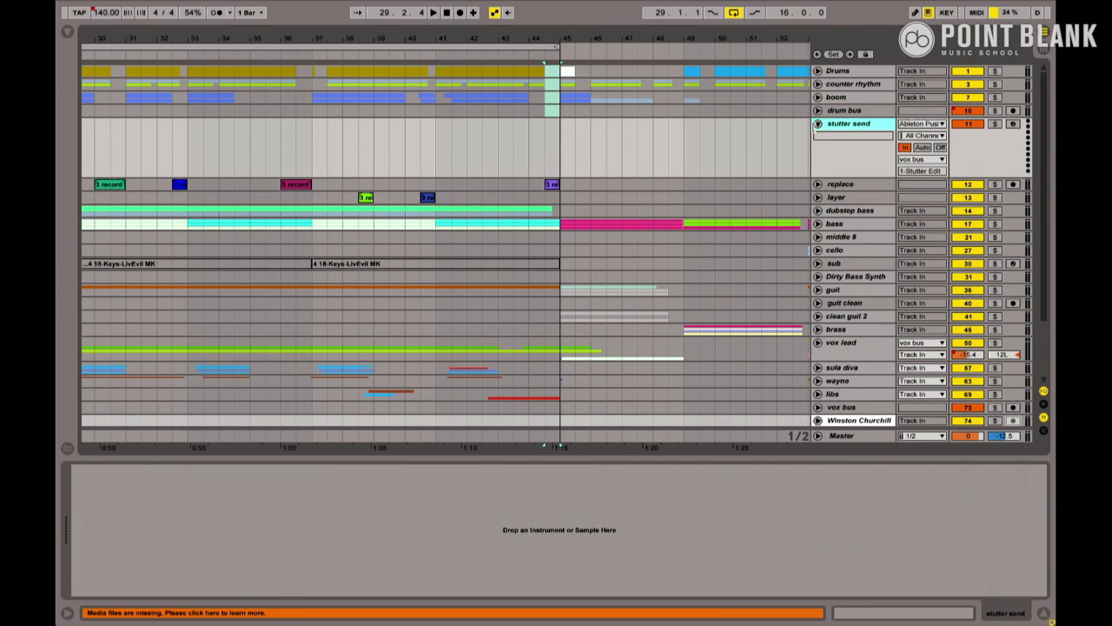
pyautogui.click(838, 344)
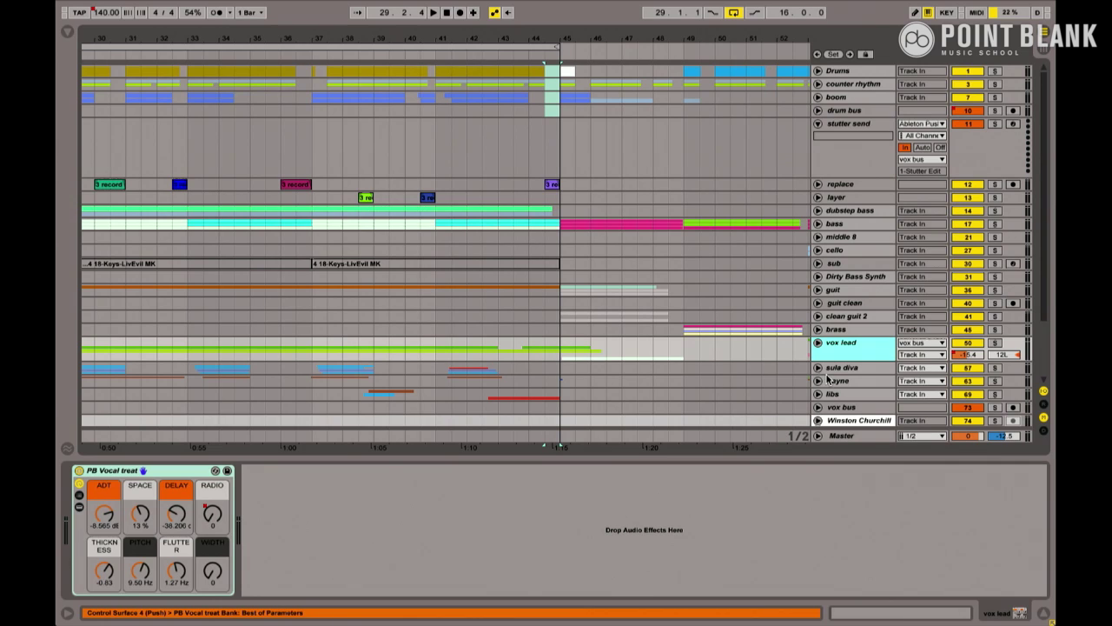
pyautogui.click(841, 404)
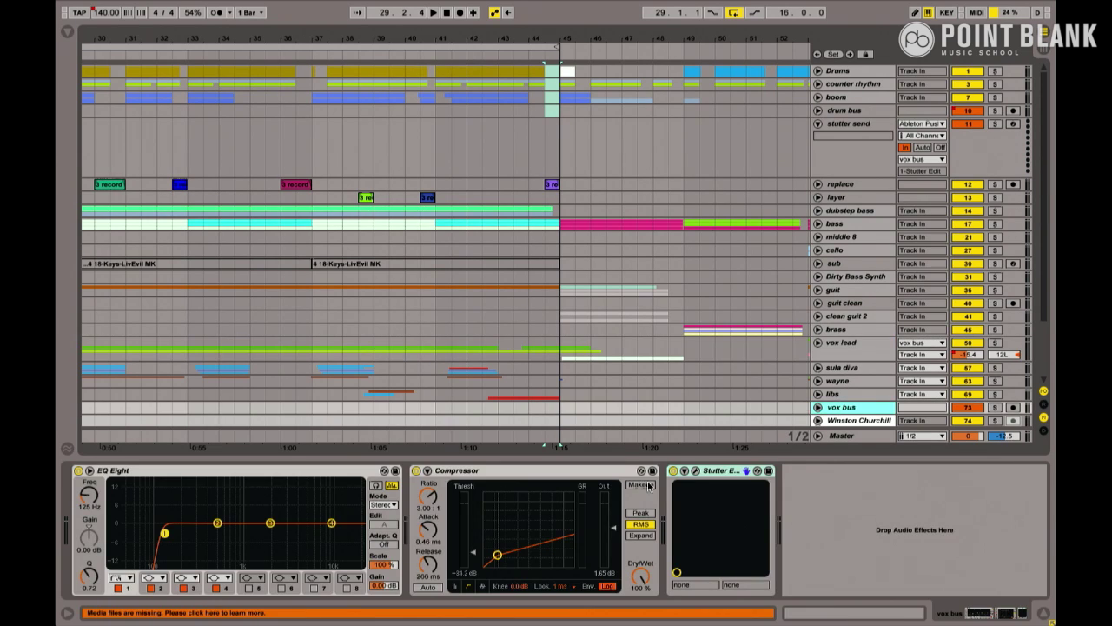
pyautogui.click(693, 472)
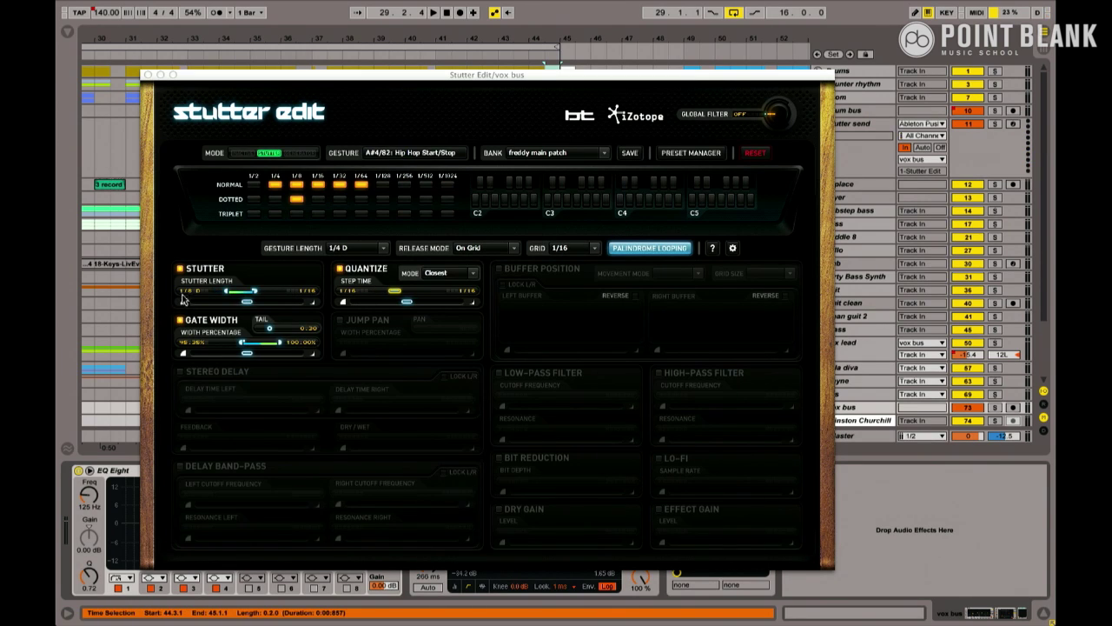
pyautogui.click(148, 75)
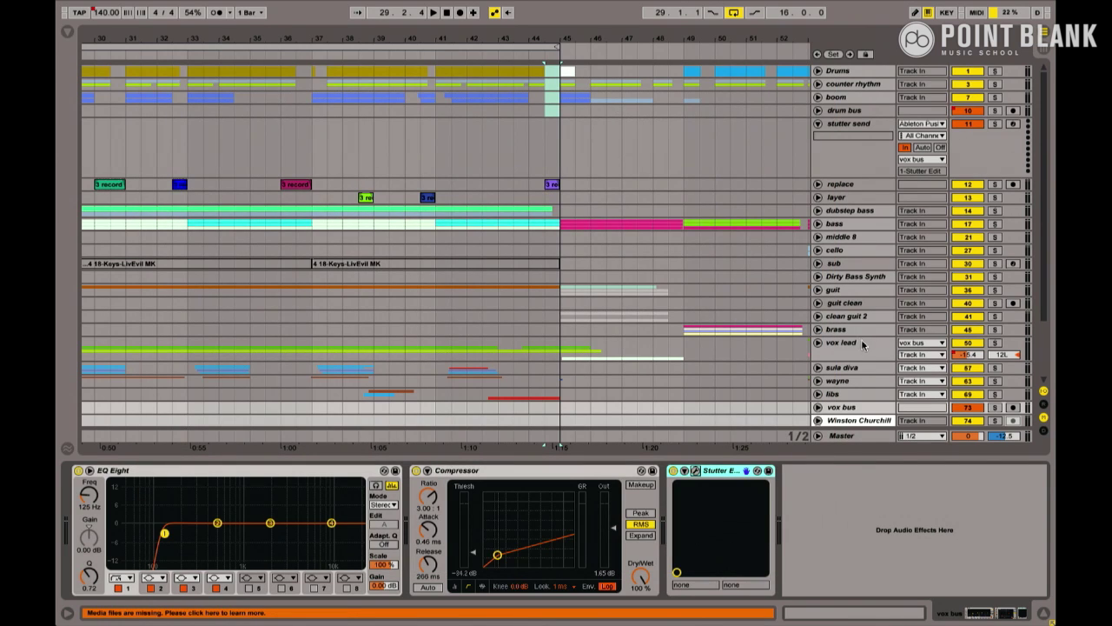
# Step: Add an audio track named record below the vox bus, take its input from vox bus, and arm it
pyautogui.click(846, 408)
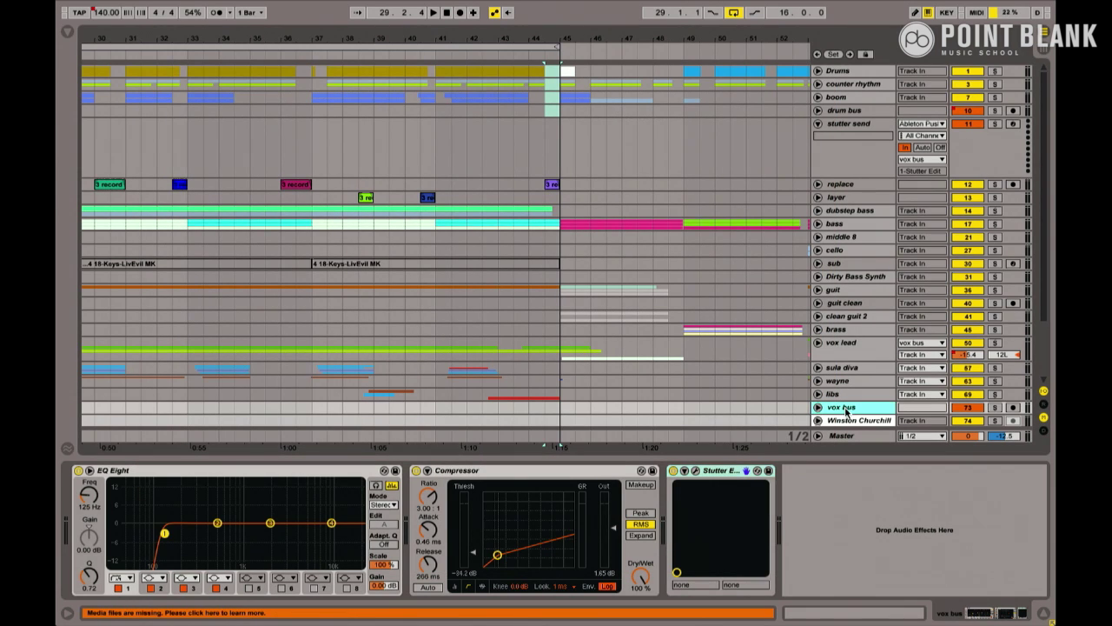
pyautogui.hotkey('ctrl', 't')
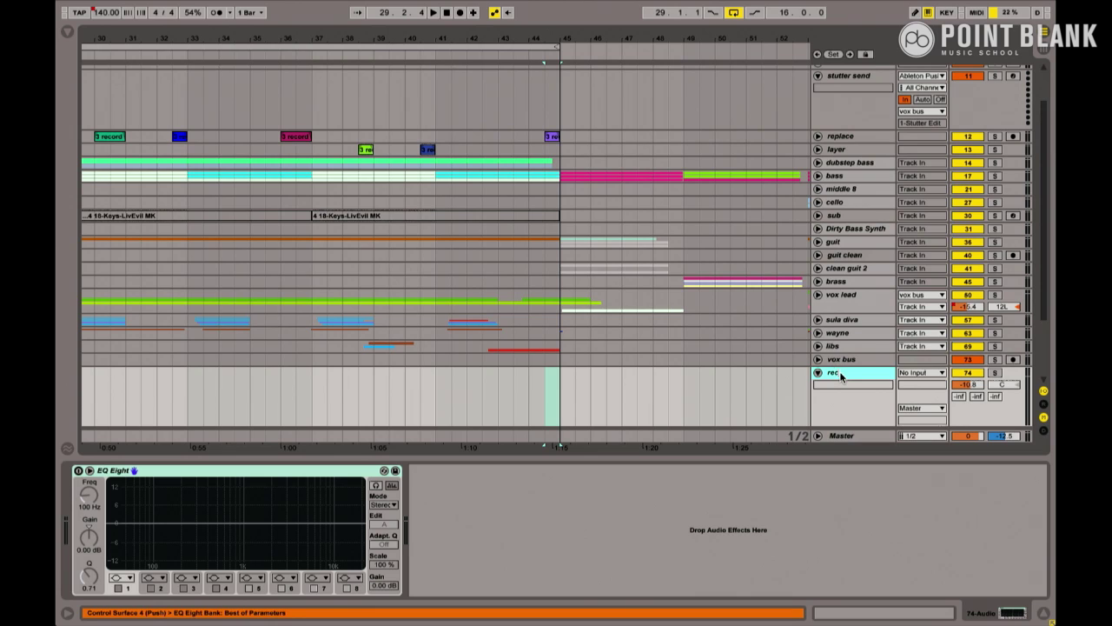
pyautogui.click(938, 375)
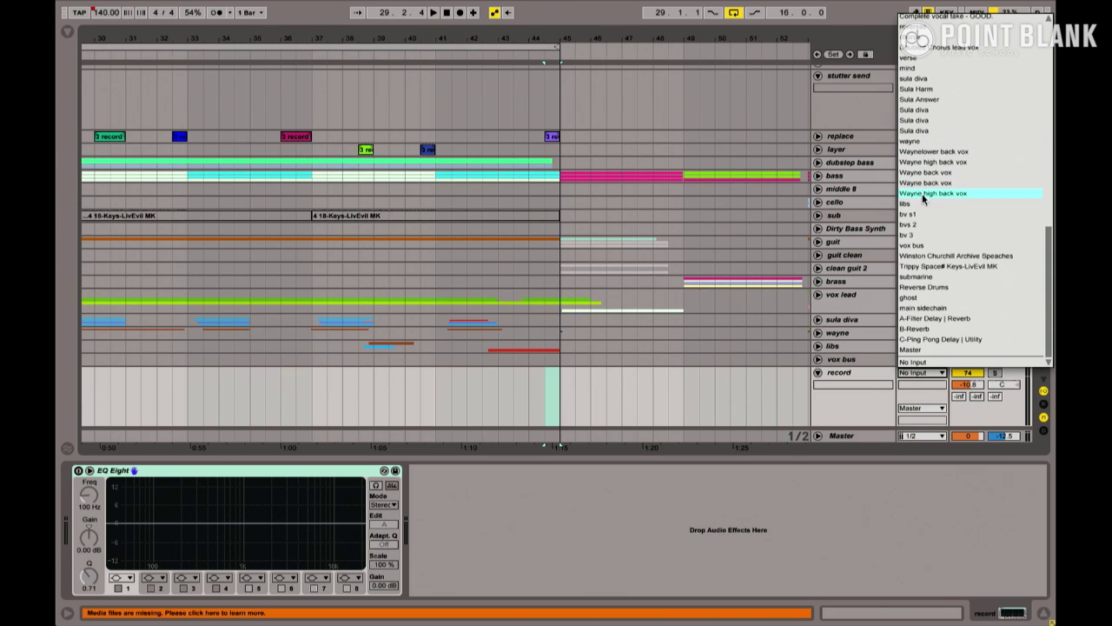
pyautogui.click(918, 247)
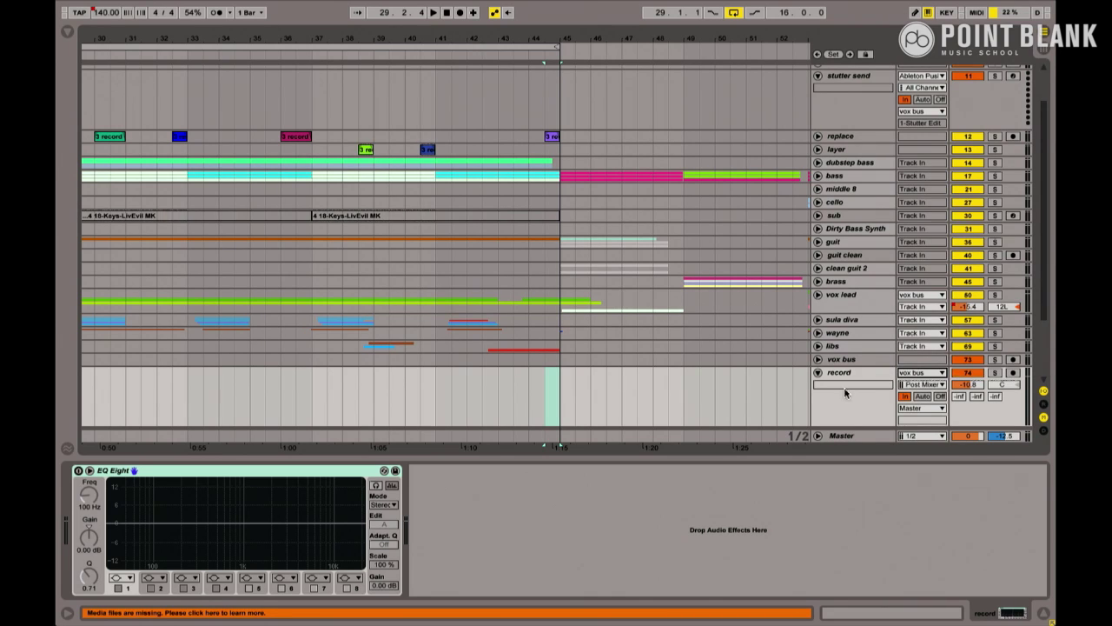
pyautogui.click(818, 374)
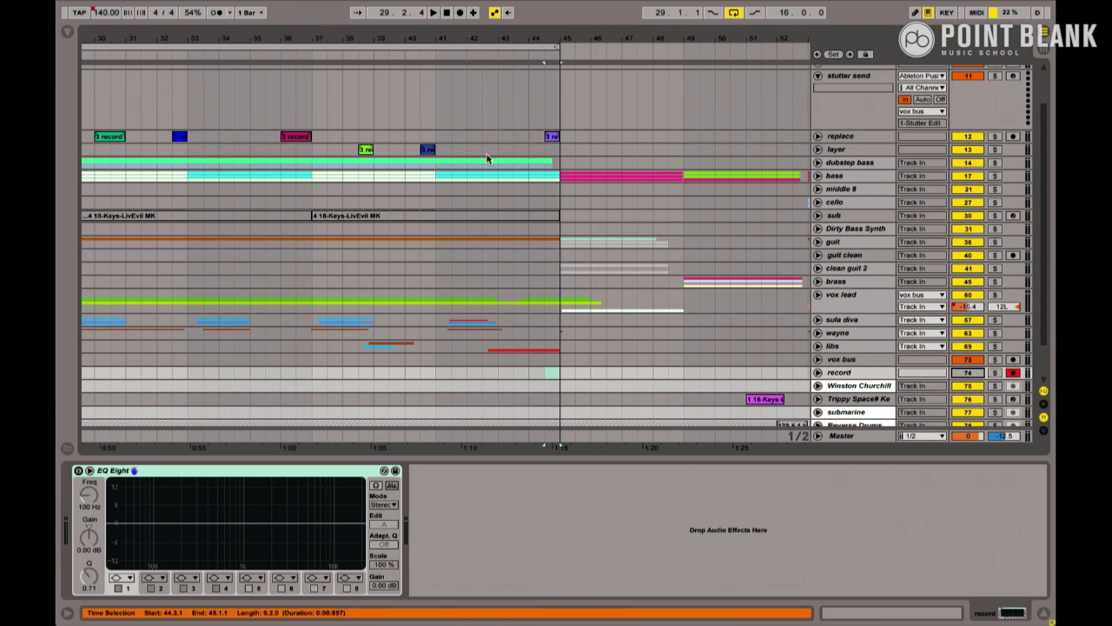
# Step: Play the section from bar 29 with the record track armed
pyautogui.moveTo(417, 38); pyautogui.dragTo(726, 48)
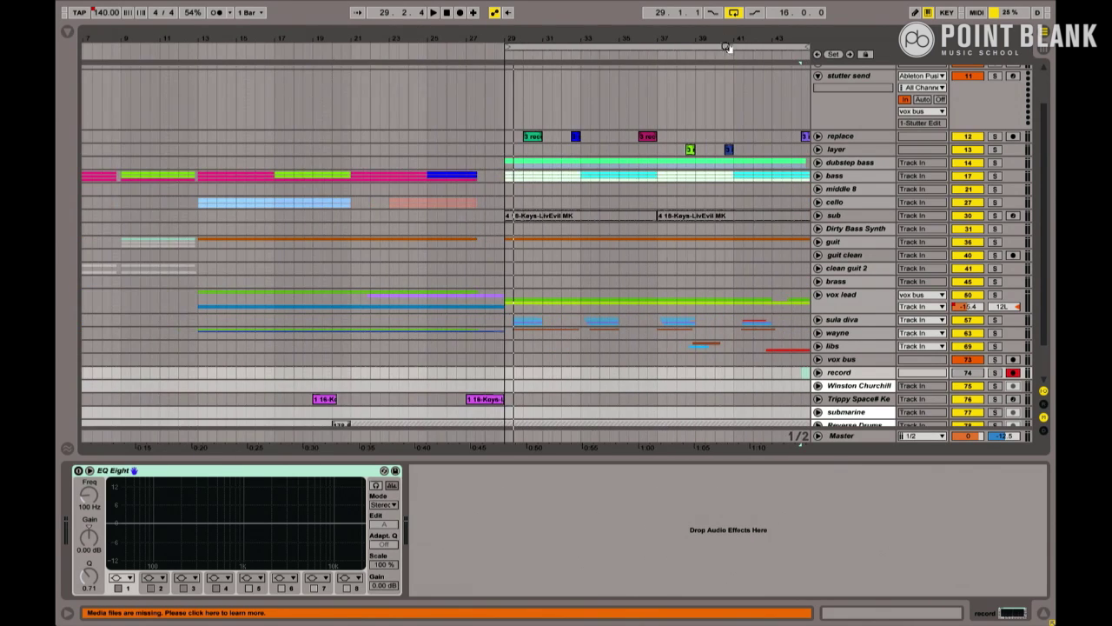
pyautogui.click(498, 190)
pyautogui.press('space')
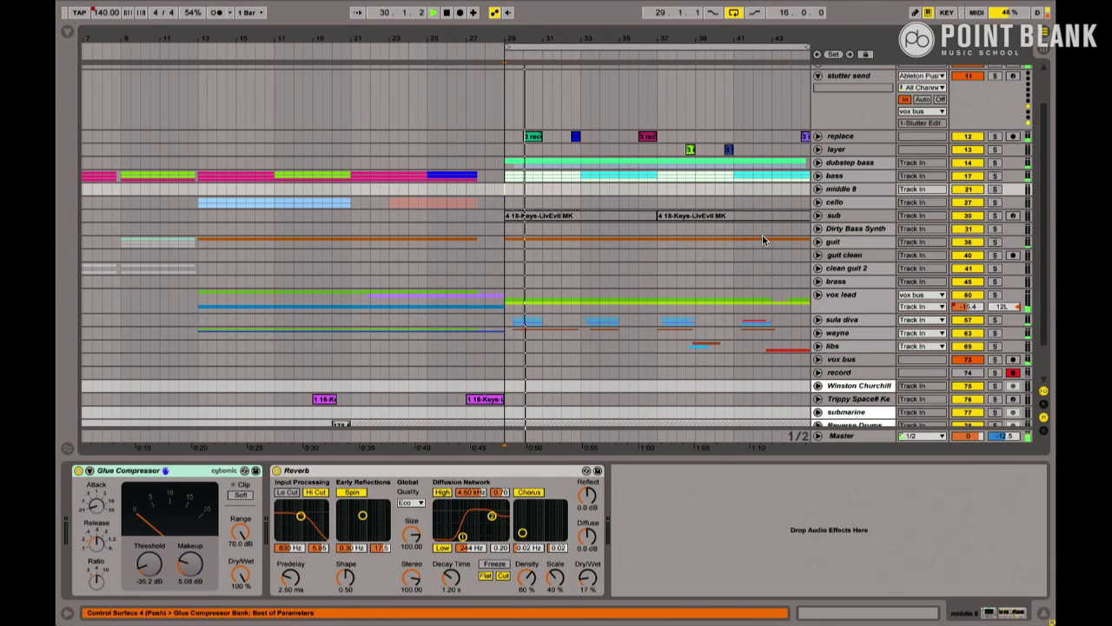
pyautogui.scroll(1, 763, 240)
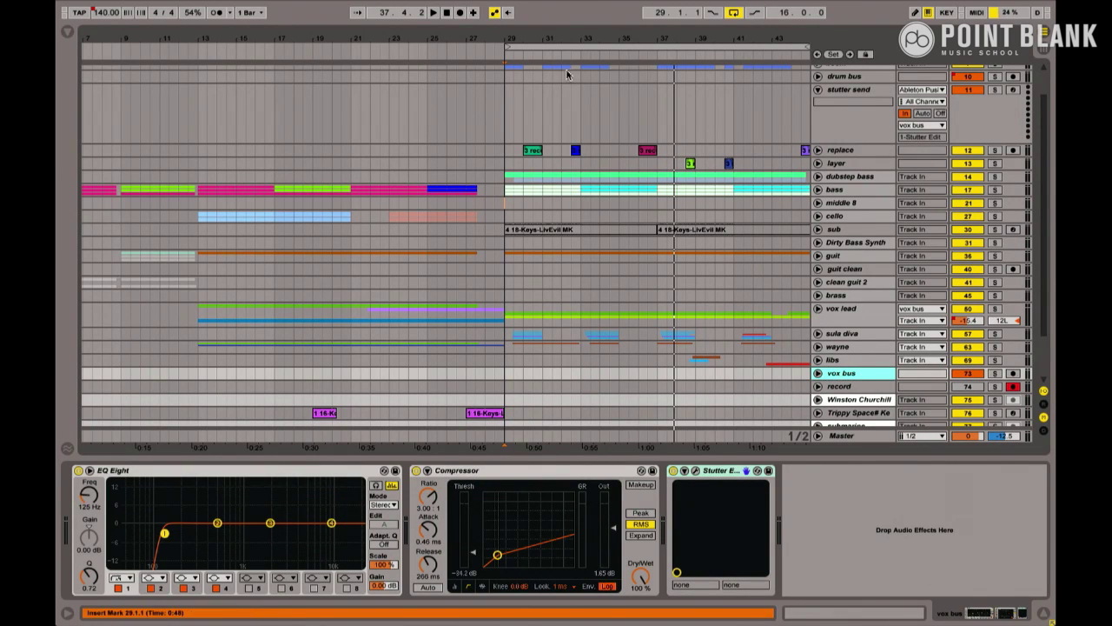
# Step: Select the loop from bar 29 to 45 and record the vox bus onto the record track
pyautogui.moveTo(572, 32); pyautogui.dragTo(268, 35)
pyautogui.click(263, 44)
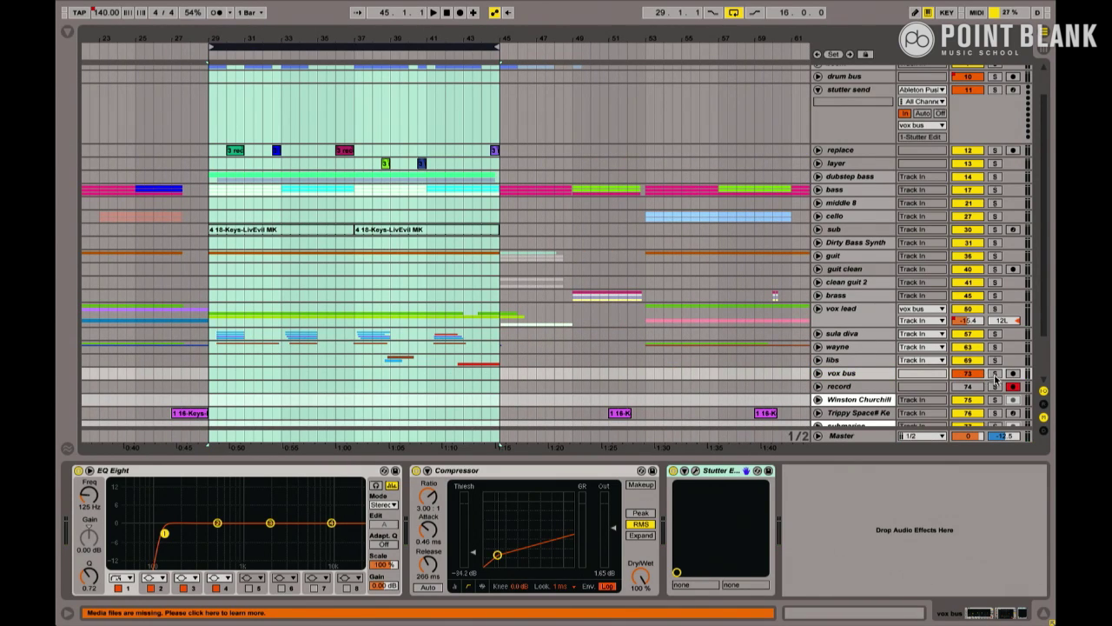
pyautogui.click(460, 13)
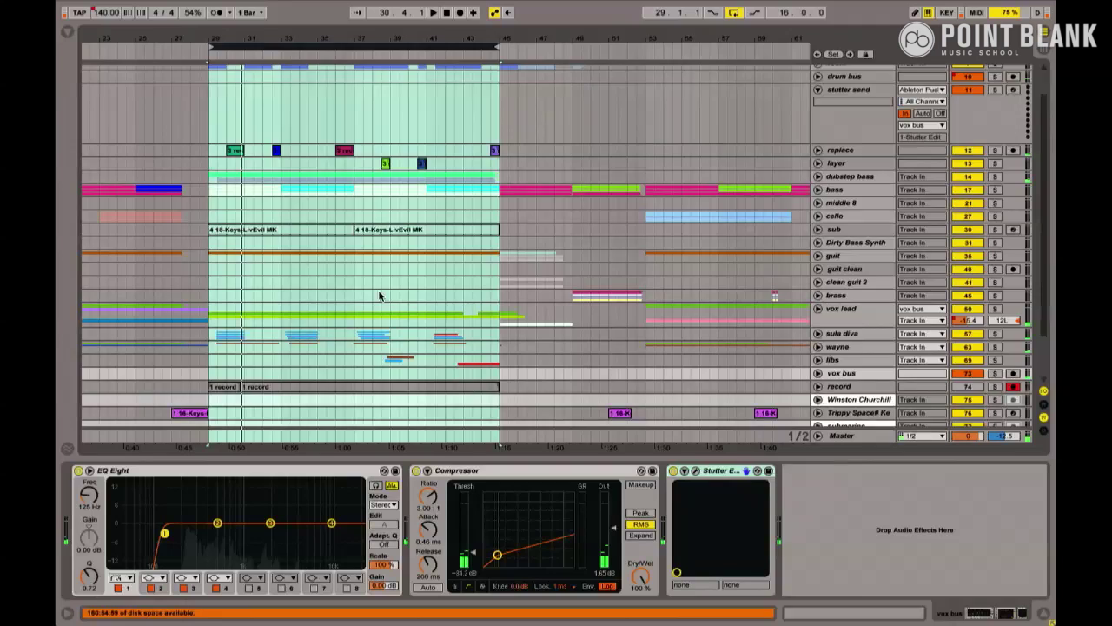
# Step: Unfold the vox bus track, then disarm and solo the record track
pyautogui.scroll(-2, 381, 300)
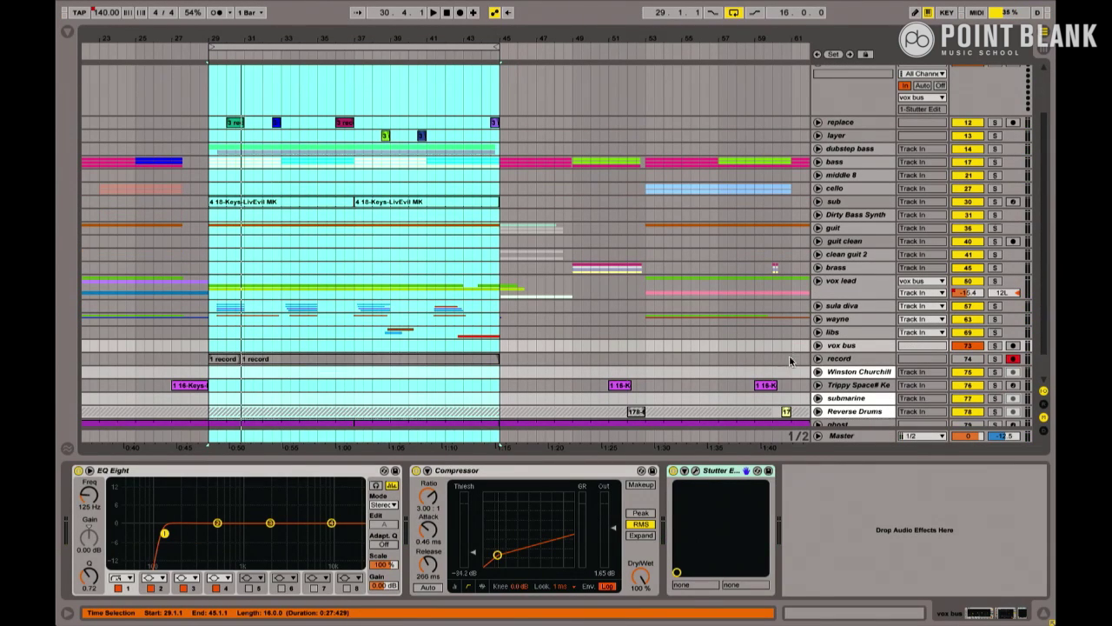
pyautogui.click(818, 345)
pyautogui.moveTo(318, 33); pyautogui.dragTo(432, 246)
pyautogui.scroll(-3, 432, 246)
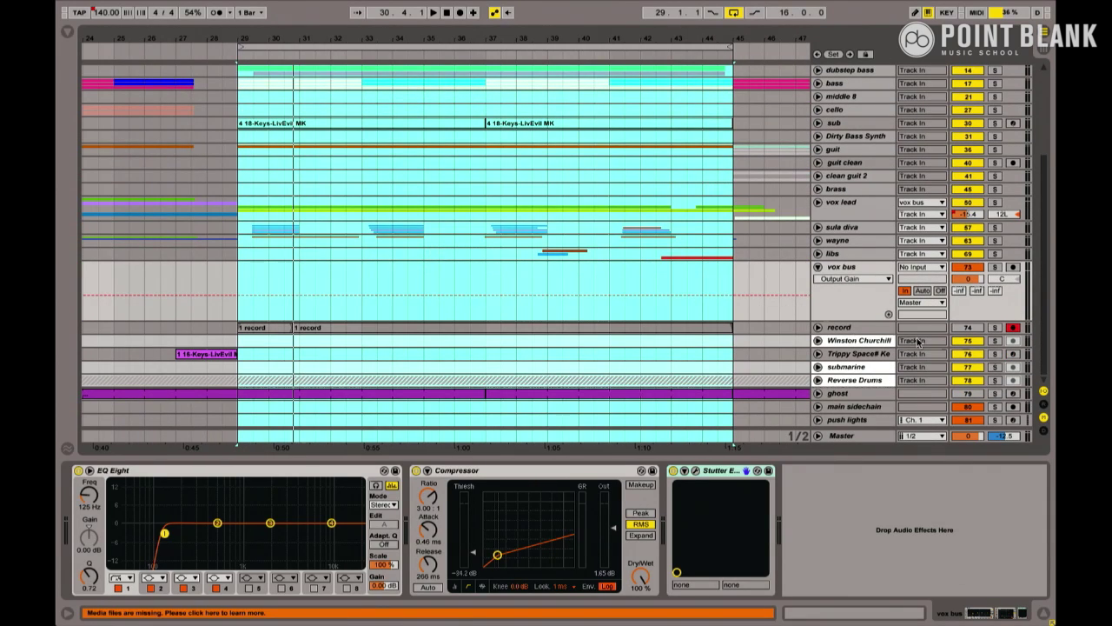
pyautogui.click(1013, 328)
pyautogui.click(995, 328)
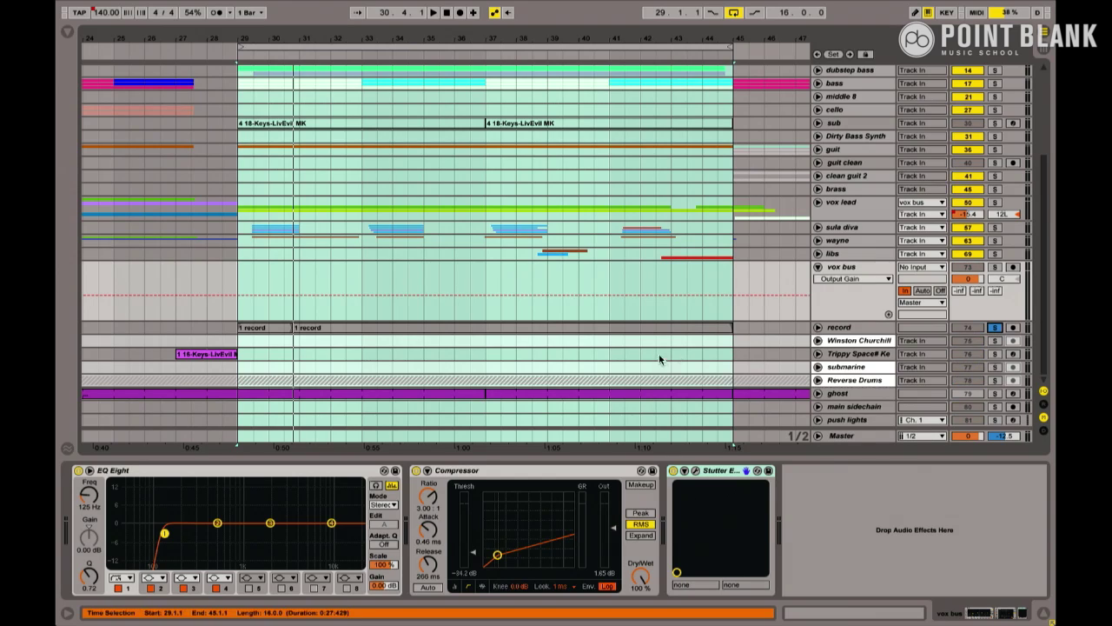
# Step: Unfold the record track, set its monitoring to Auto, and play the recorded clips from bar 29
pyautogui.click(817, 328)
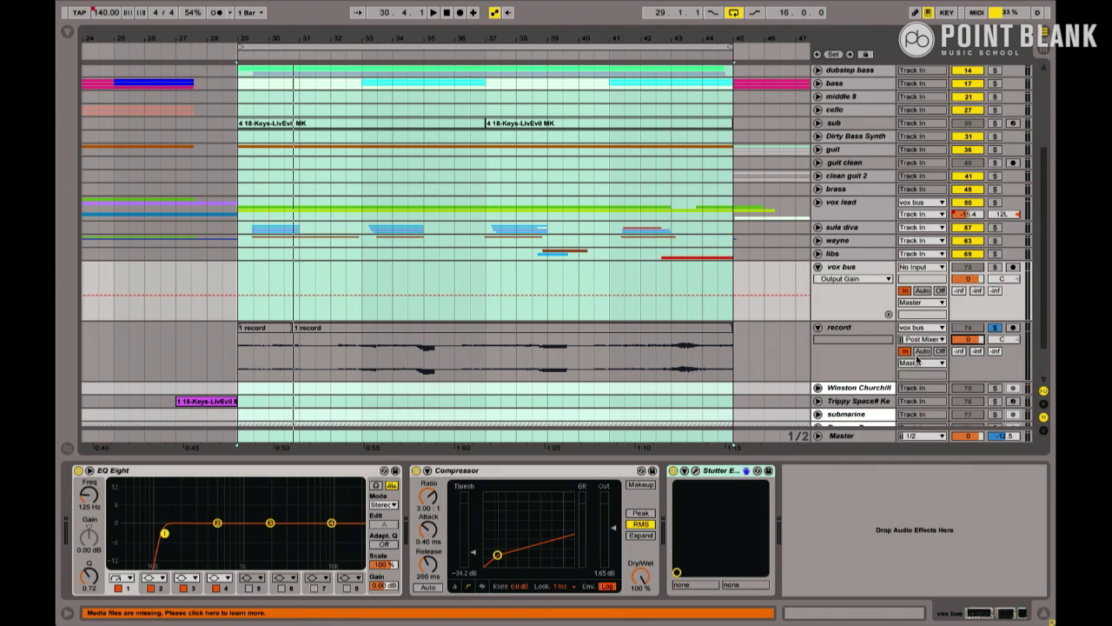
pyautogui.click(921, 351)
pyautogui.click(830, 355)
pyautogui.click(287, 328)
pyautogui.press('space')
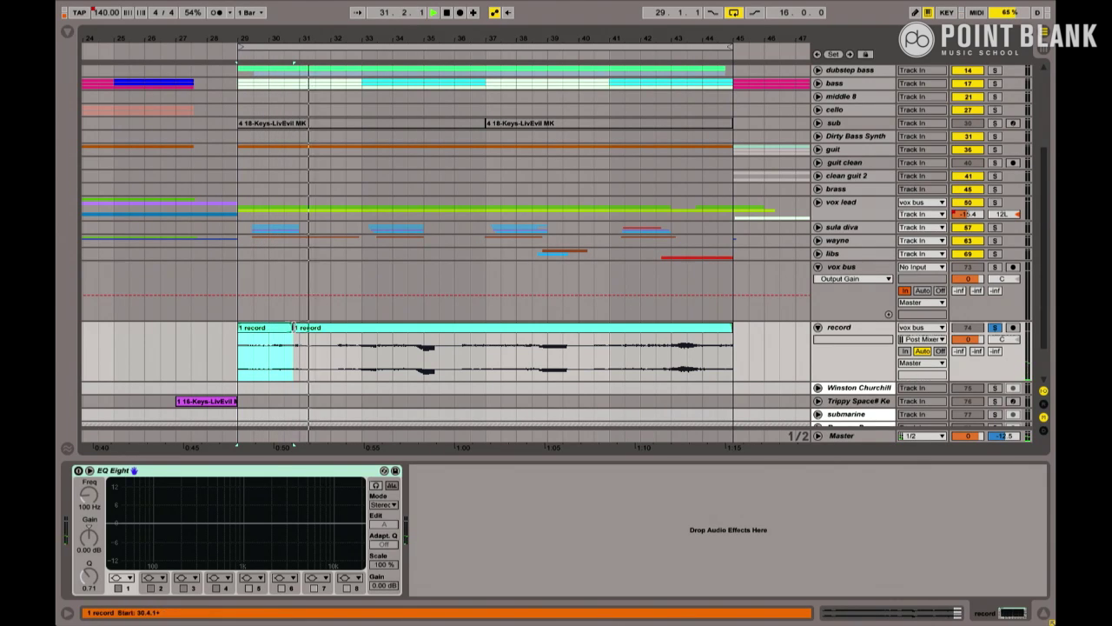
# Step: Move the short first record clip to bar 45, and extend the long clip's start back to 29.1.1
pyautogui.moveTo(269, 330); pyautogui.dragTo(764, 363)
pyautogui.moveTo(295, 337); pyautogui.dragTo(238, 337)
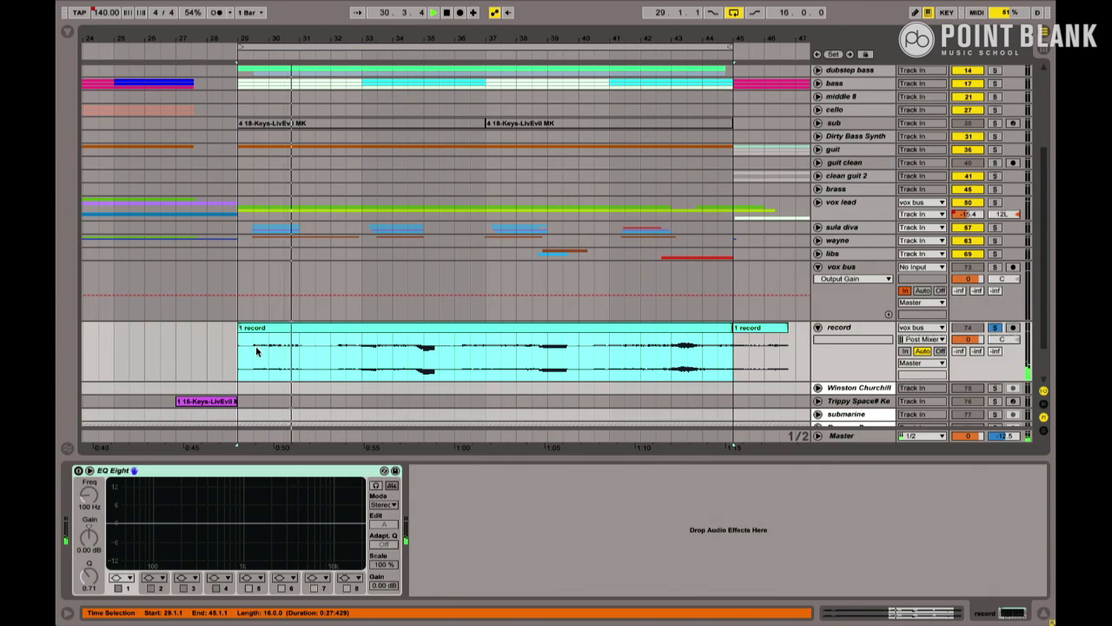
pyautogui.press('space')
# Step: Split 30.3.1 to 31.1.1 out of the record clip, colour it dark blue, and play from 31.1.1
pyautogui.moveTo(283, 347); pyautogui.dragTo(302, 350)
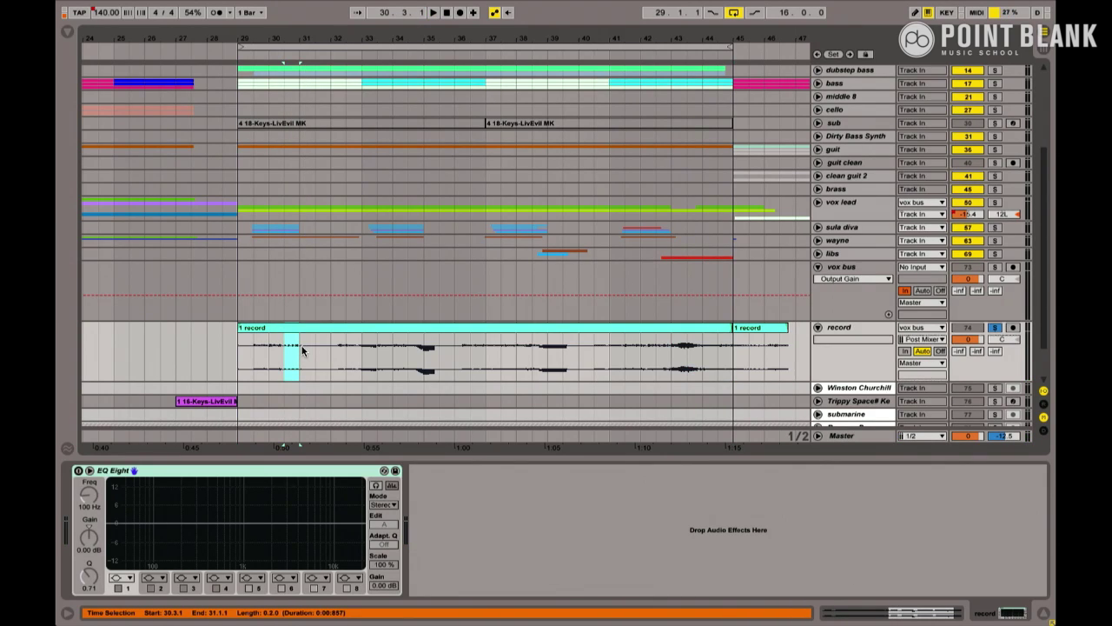
pyautogui.rightClick(294, 329)
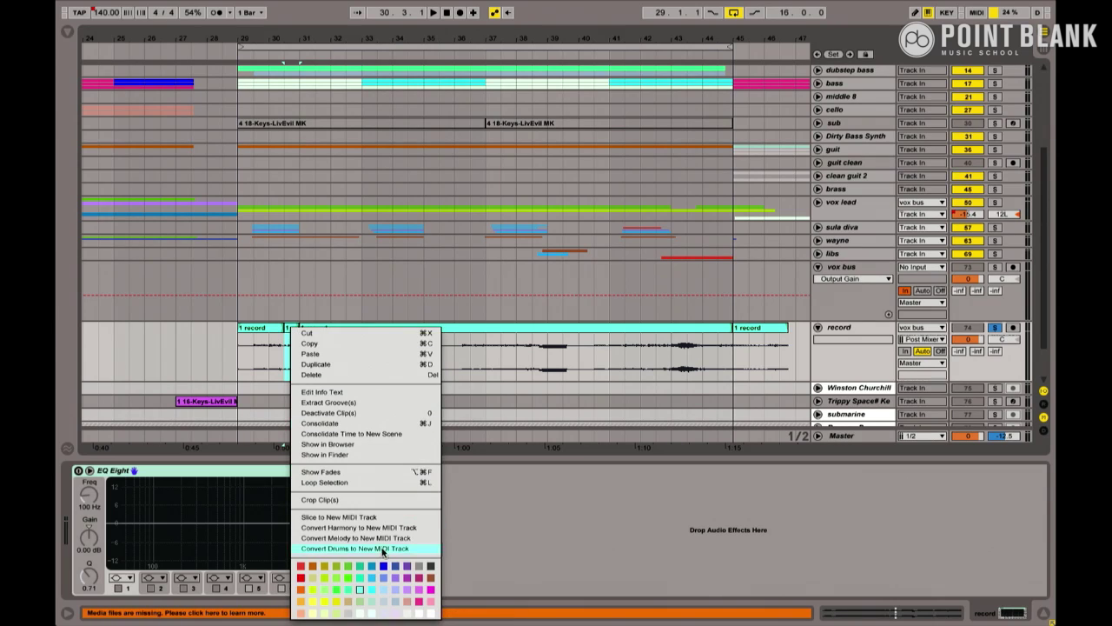
pyautogui.click(382, 550)
pyautogui.click(315, 327)
pyautogui.press('space')
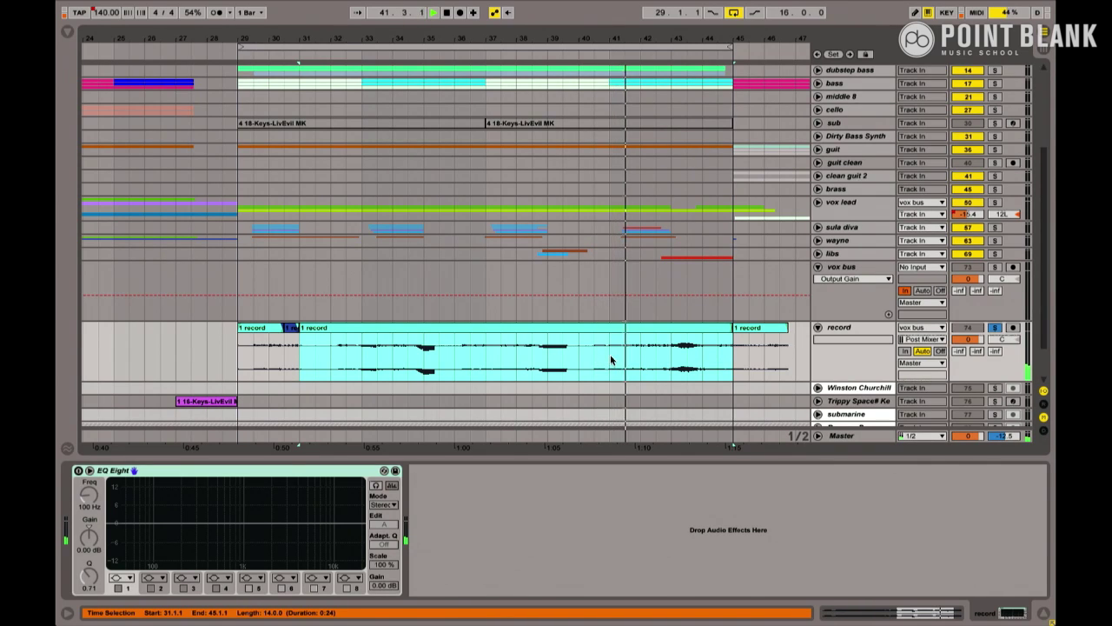
# Step: Split 41.1.1 to 41.3.1 out of the record clip, colour it gold, and play from 41.3.1
pyautogui.press('space')
pyautogui.moveTo(610, 354); pyautogui.dragTo(618, 361)
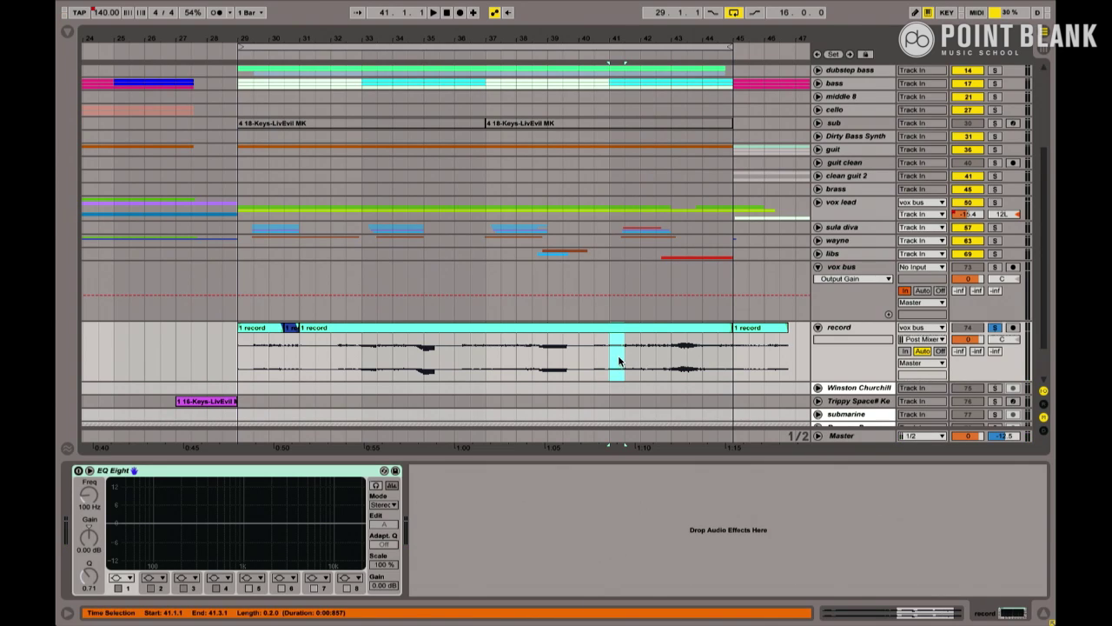
pyautogui.rightClick(618, 342)
pyautogui.press('Escape')
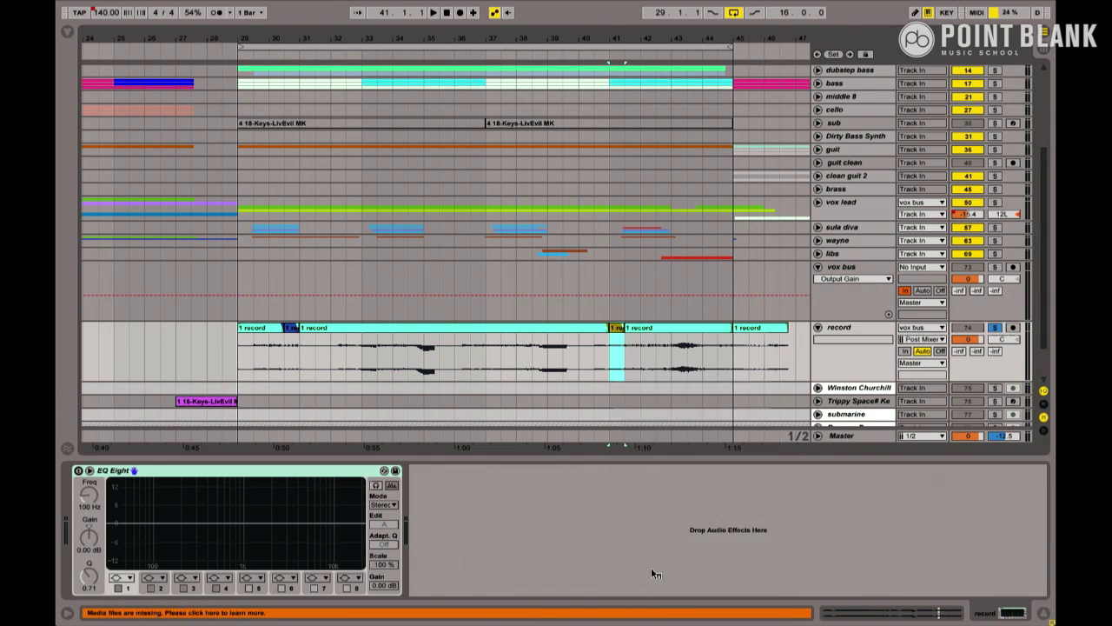
pyautogui.click(640, 328)
pyautogui.press('space')
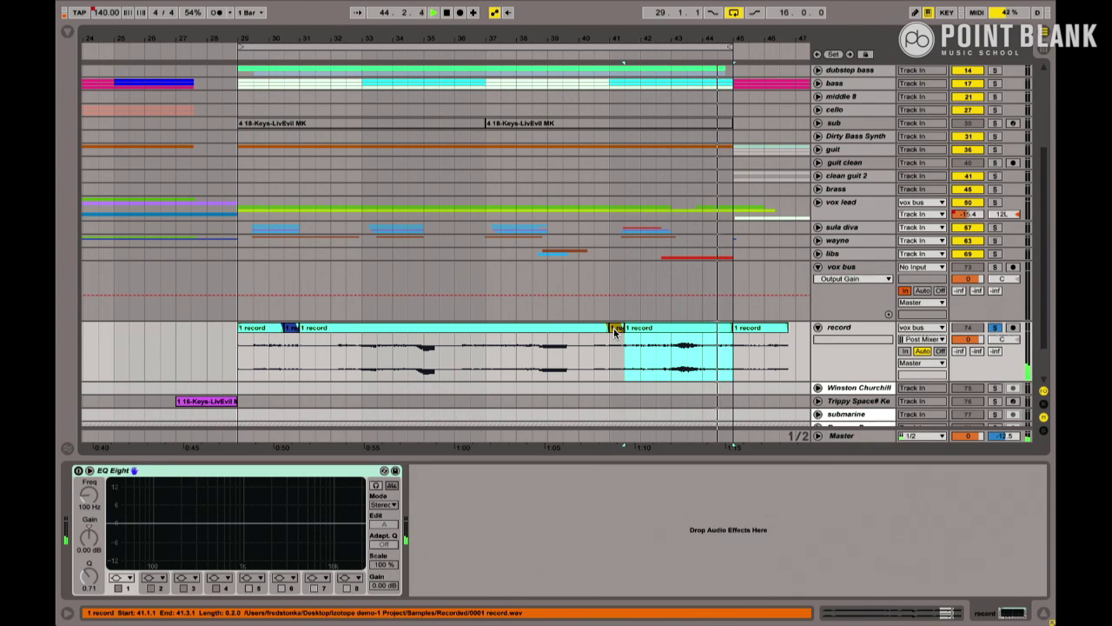
# Step: Move the record clips spanning bars 29 to 45 to bar 49 on the same track
pyautogui.press('space')
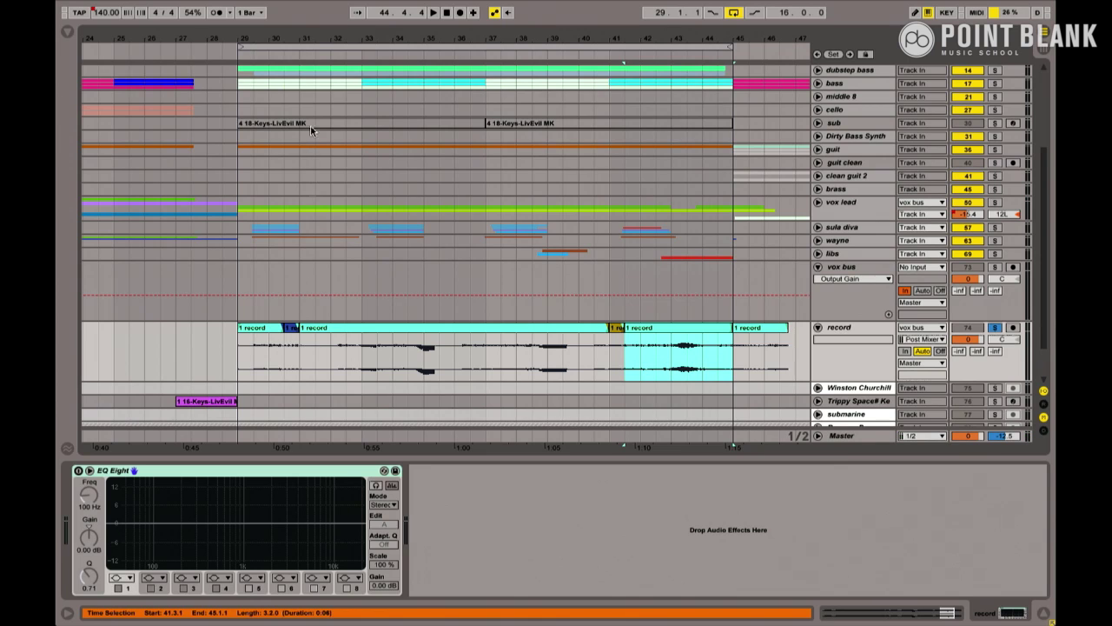
pyautogui.moveTo(314, 44); pyautogui.dragTo(450, 360)
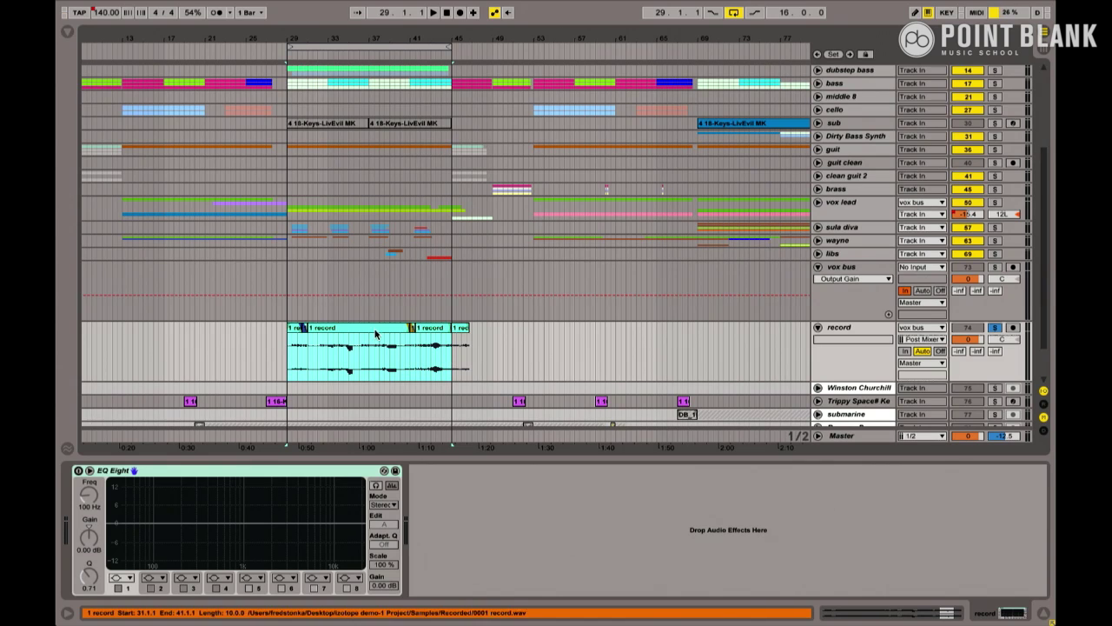
pyautogui.moveTo(372, 333); pyautogui.dragTo(581, 342)
# Step: Extend the remaining record clip back to 13.1.1, place its first 16 bars at 29.1.1 to 45.1.1, and play them
pyautogui.moveTo(452, 343); pyautogui.dragTo(105, 324)
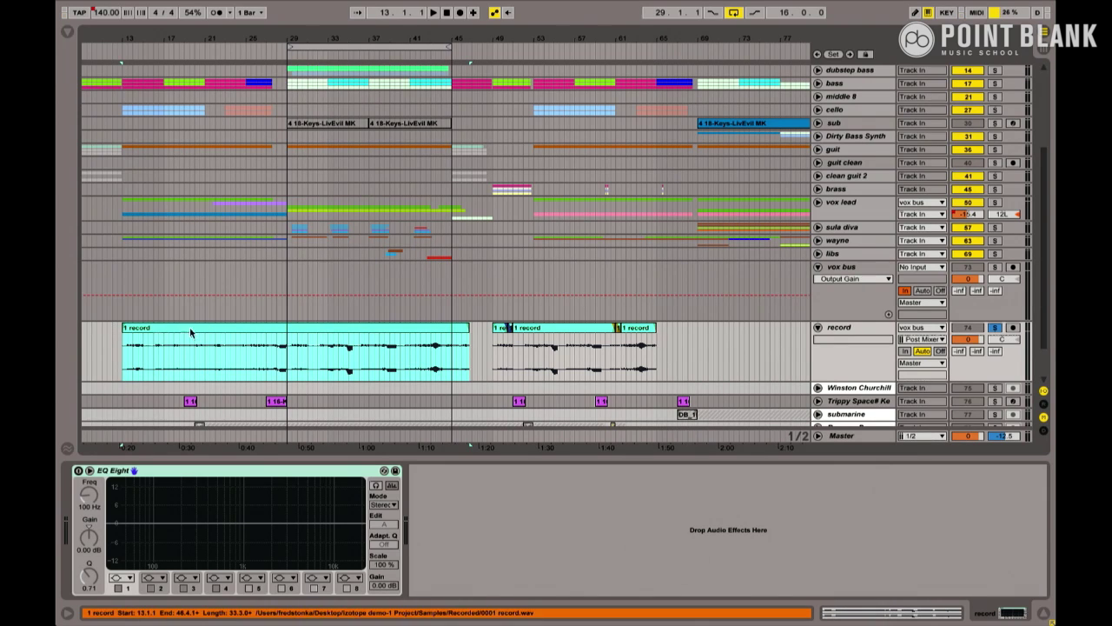
pyautogui.moveTo(468, 329); pyautogui.dragTo(401, 333)
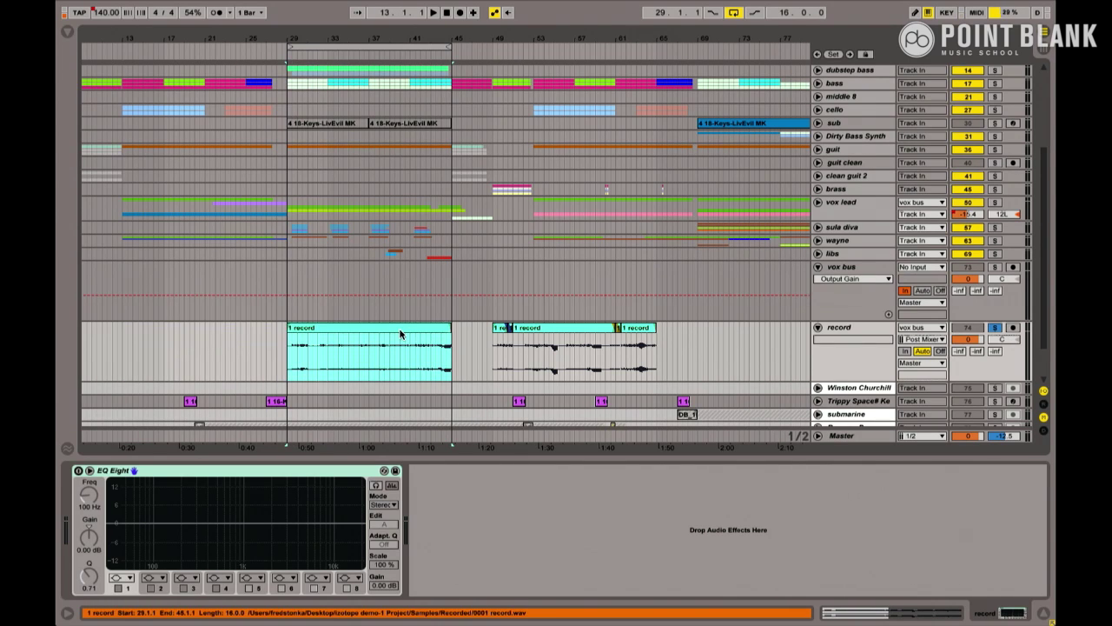
pyautogui.press('space')
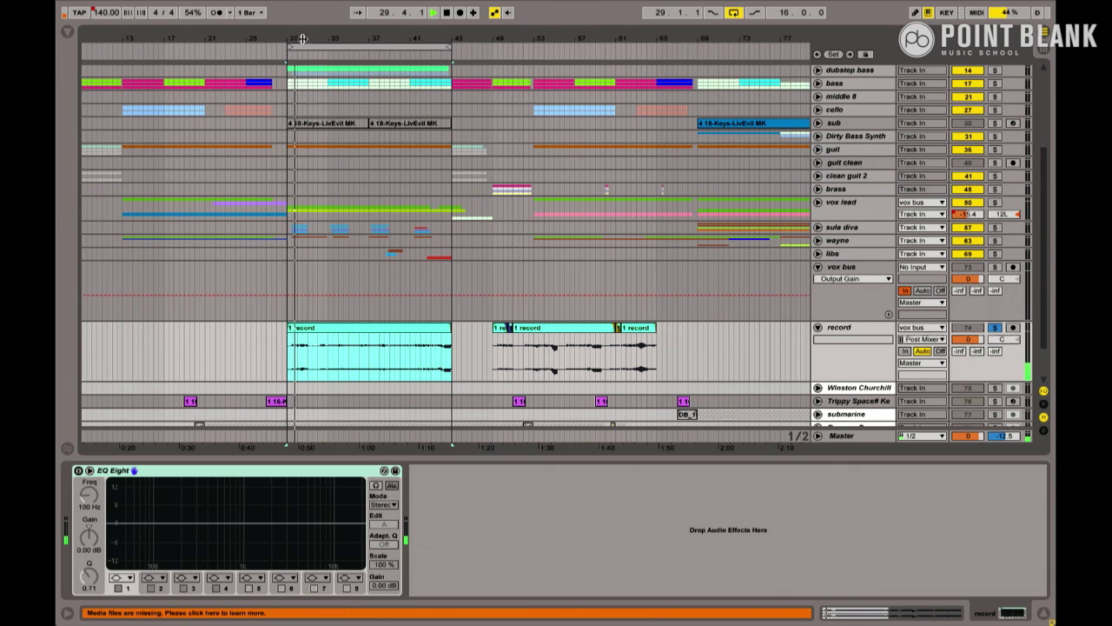
# Step: Split 30.3.1 to 31.3.1 out of the record clip, colour it light blue, and play from 31.3.1
pyautogui.press('+')
pyautogui.press('+')
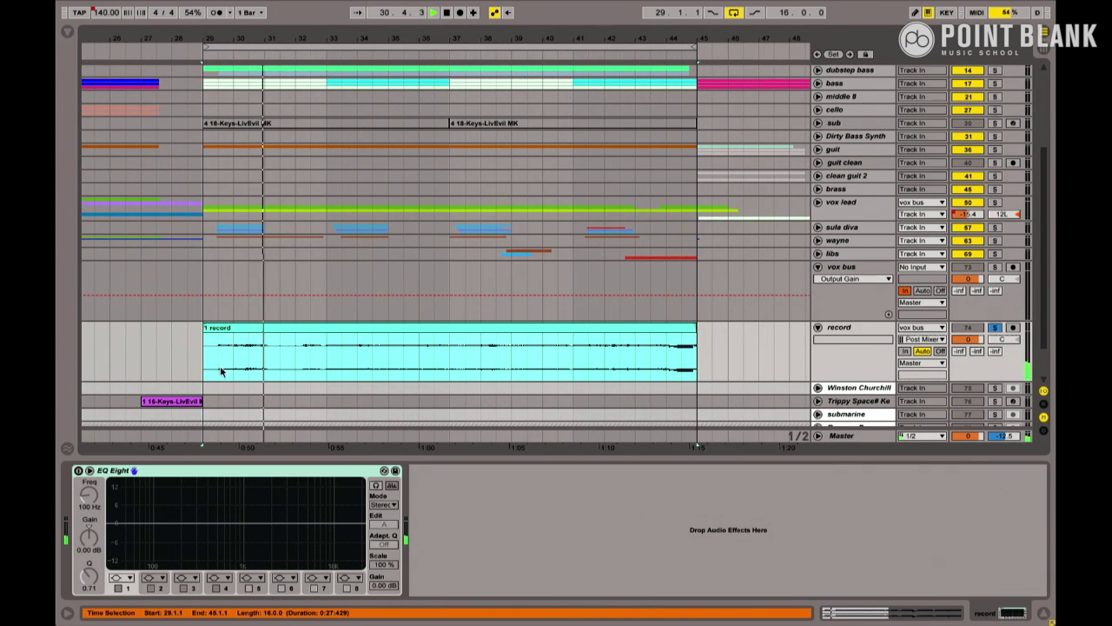
pyautogui.press('space')
pyautogui.moveTo(249, 359); pyautogui.dragTo(278, 355)
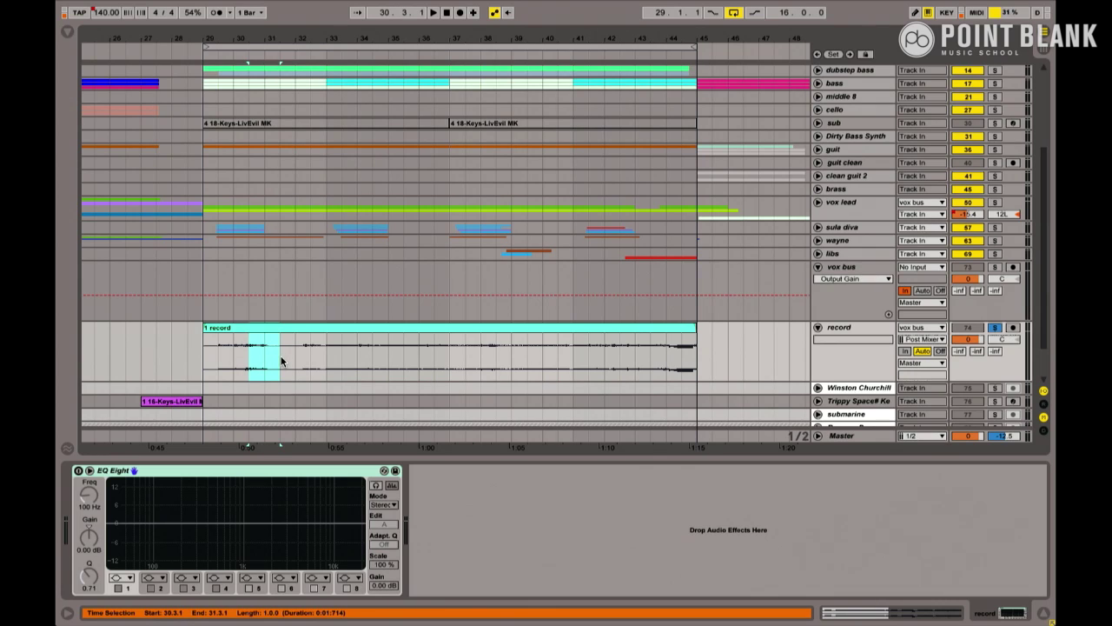
pyautogui.rightClick(280, 345)
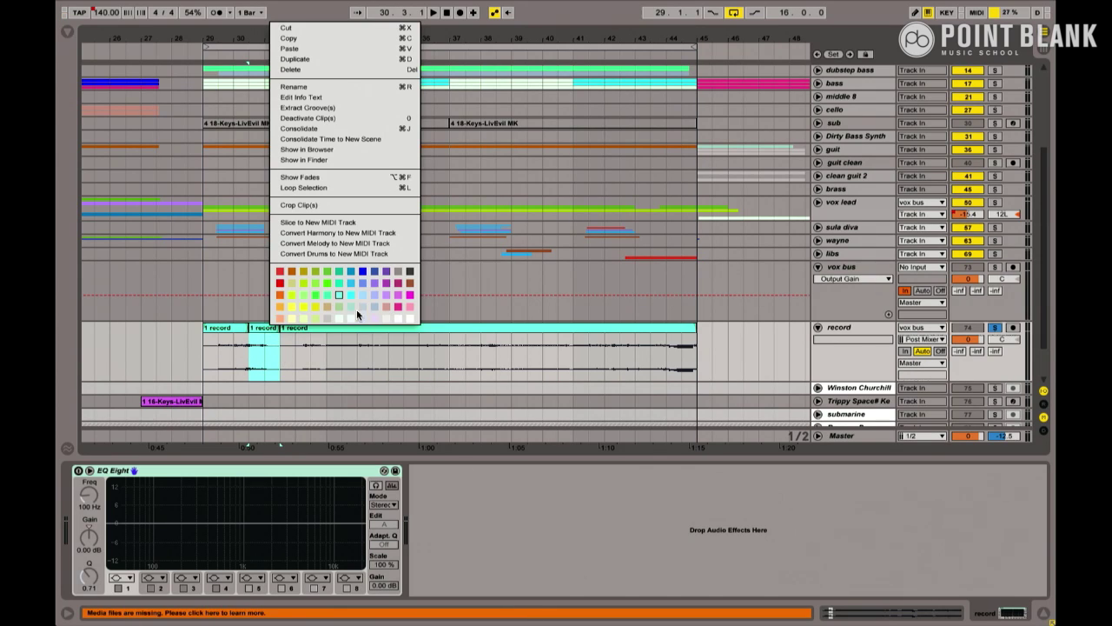
pyautogui.click(351, 296)
pyautogui.click(326, 328)
pyautogui.press('space')
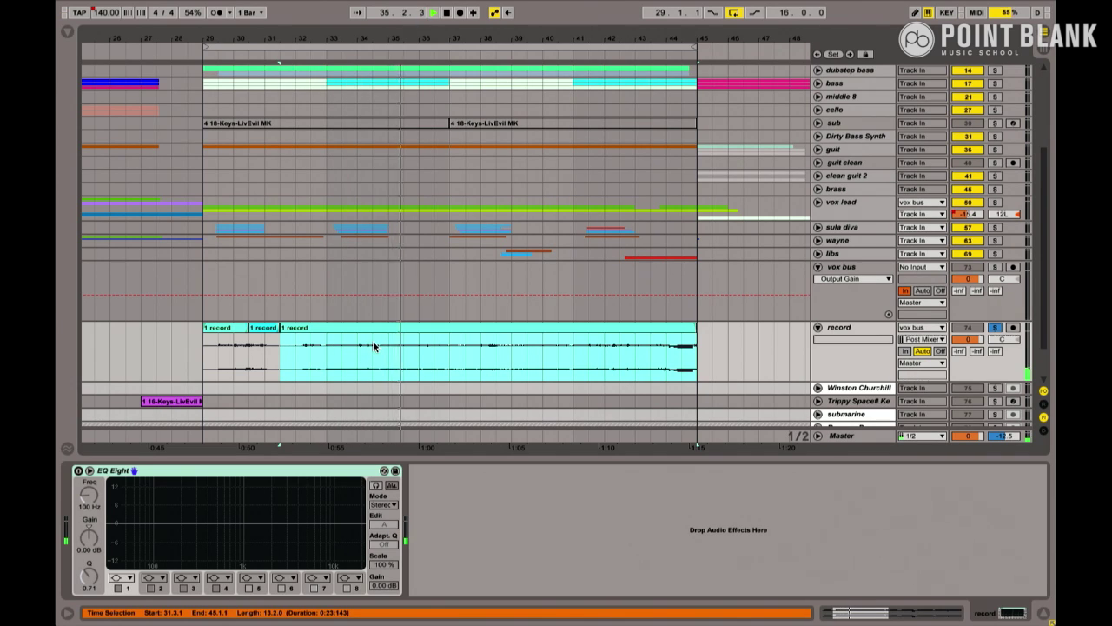
# Step: Split 34.3.1 to 36.1.1 out of the record clip, colour it blue, and play from 36.1.1
pyautogui.press('space')
pyautogui.moveTo(373, 345); pyautogui.dragTo(419, 345)
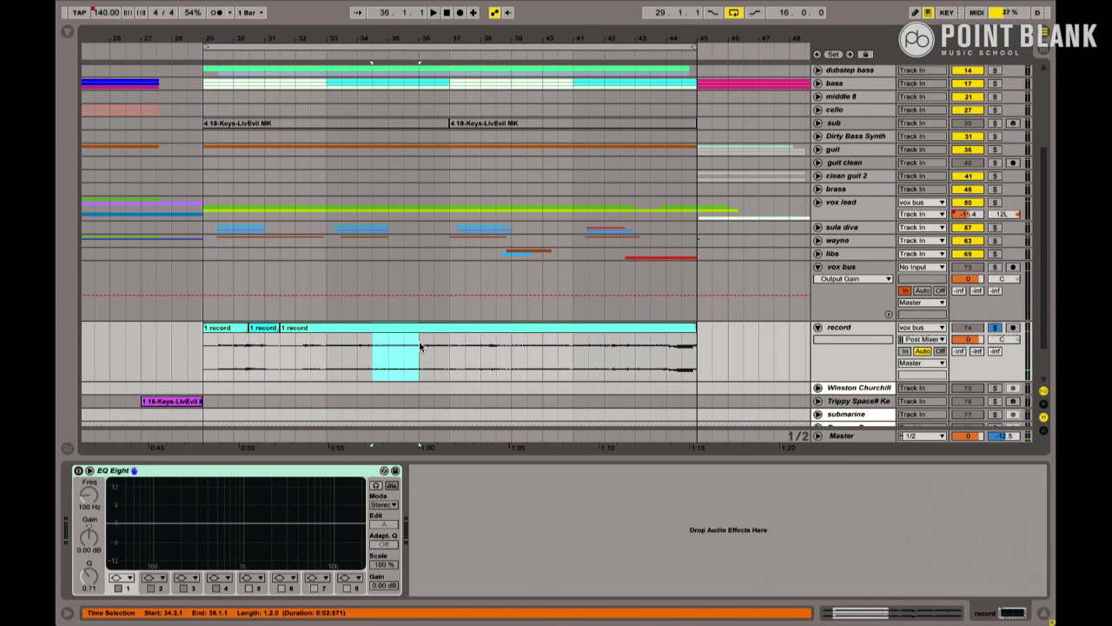
pyautogui.press('super+e')
pyautogui.rightClick(409, 345)
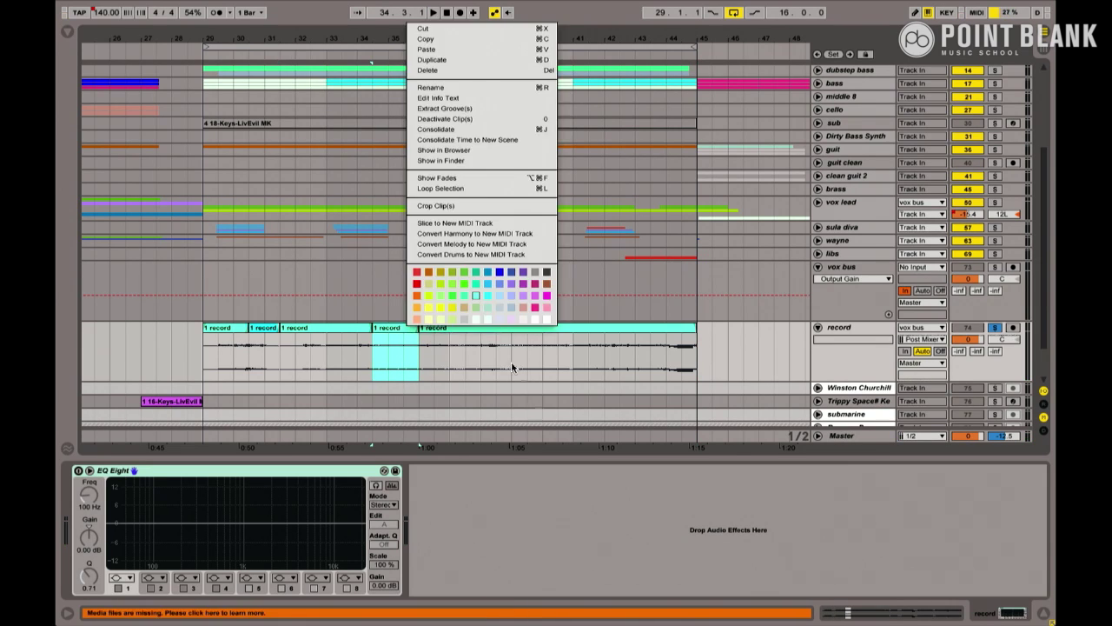
pyautogui.click(495, 283)
pyautogui.click(432, 329)
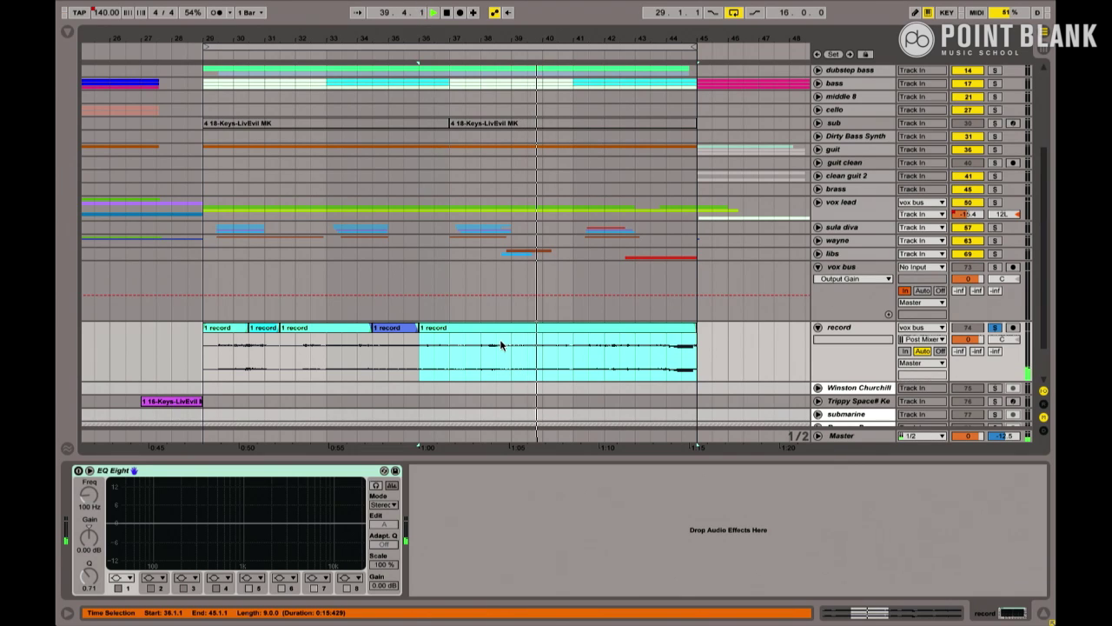
# Step: Split 38.3.1 to 40.3.1 out of the record clip, colour it purple, and play from 40.3.1
pyautogui.moveTo(499, 345); pyautogui.dragTo(548, 345)
pyautogui.press('space')
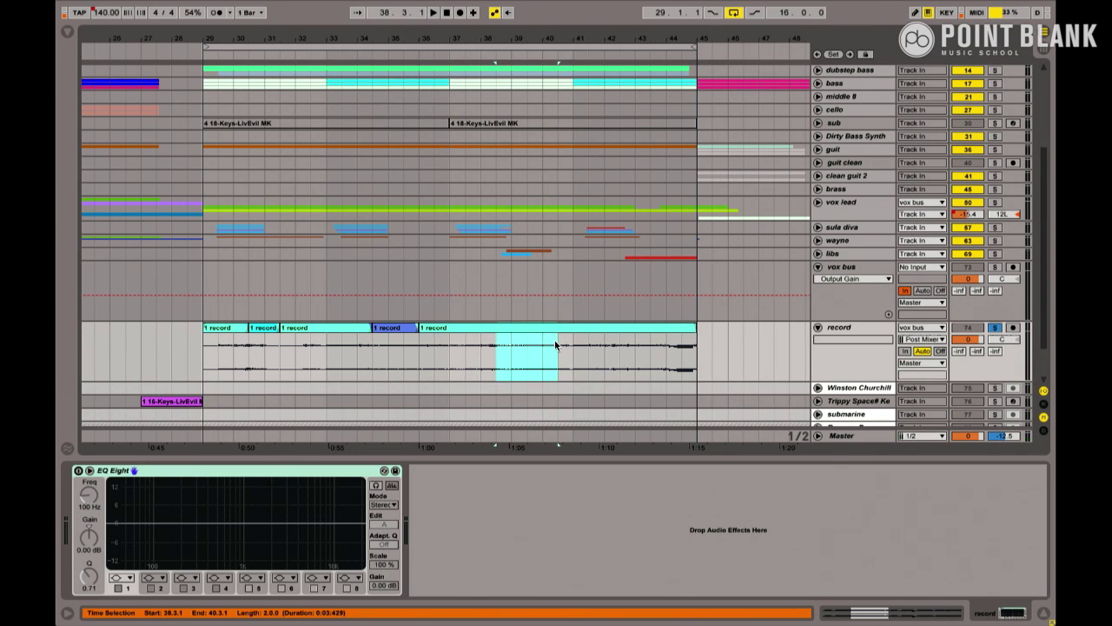
pyautogui.press('super+e')
pyautogui.rightClick(613, 335)
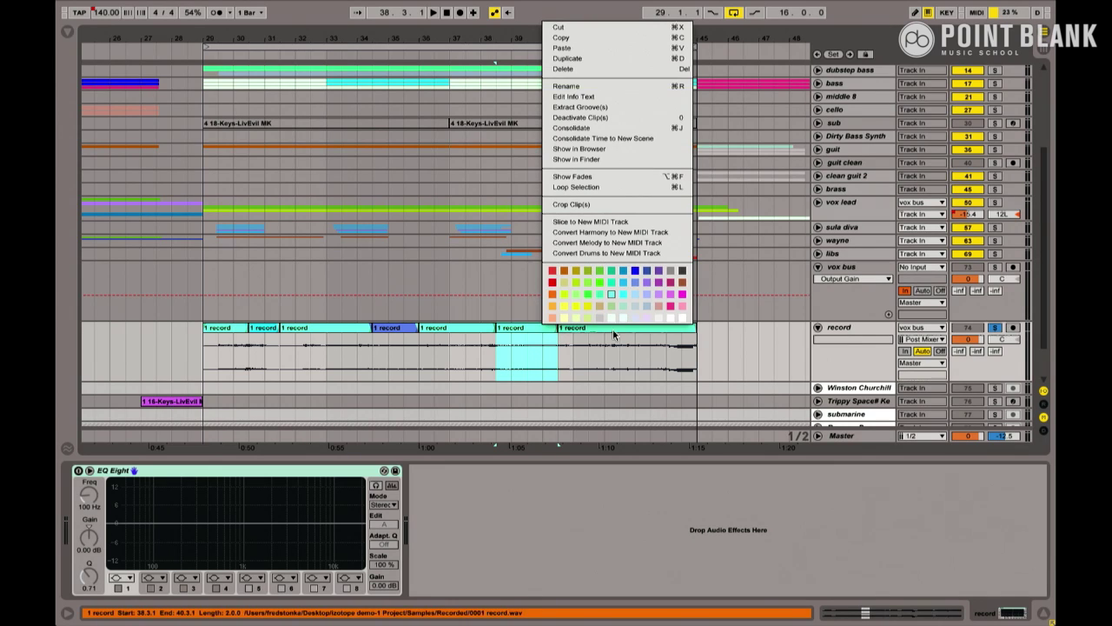
pyautogui.click(649, 282)
pyautogui.click(569, 328)
pyautogui.press('space')
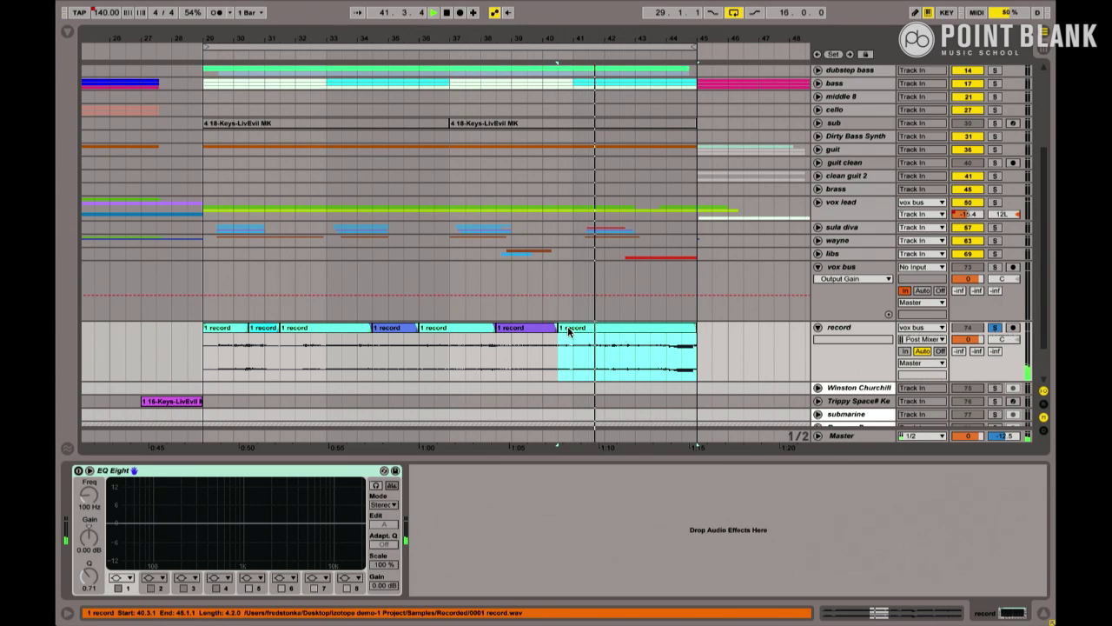
# Step: Stop playback, split 43.3.1 to 44.1.1 out of the record clip, and colour it purple
pyautogui.press('space')
pyautogui.click(652, 359)
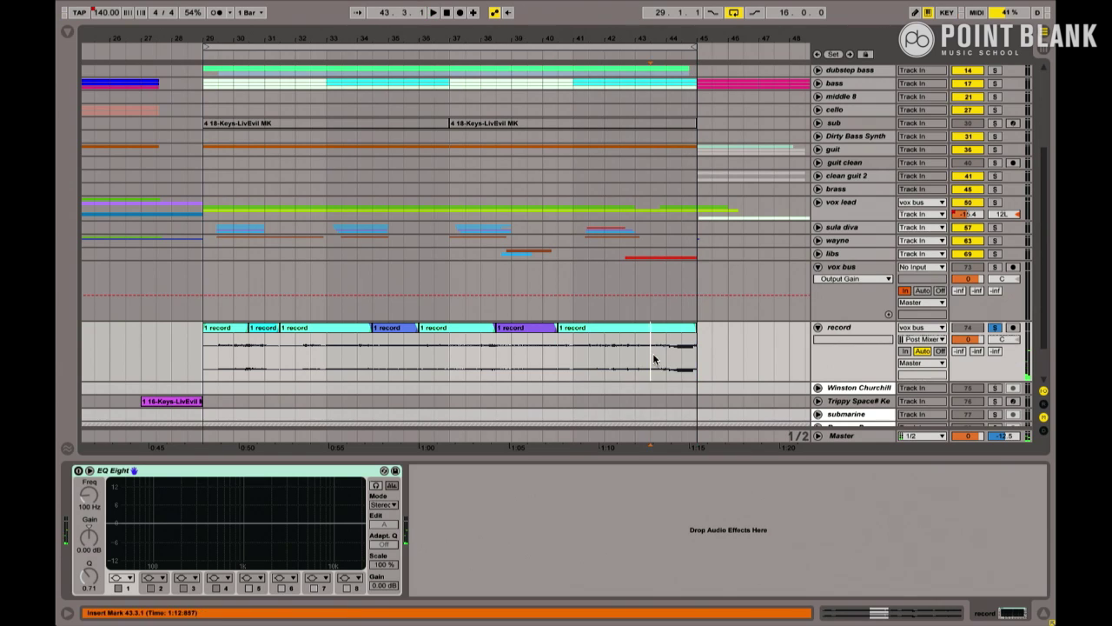
pyautogui.rightClick(653, 341)
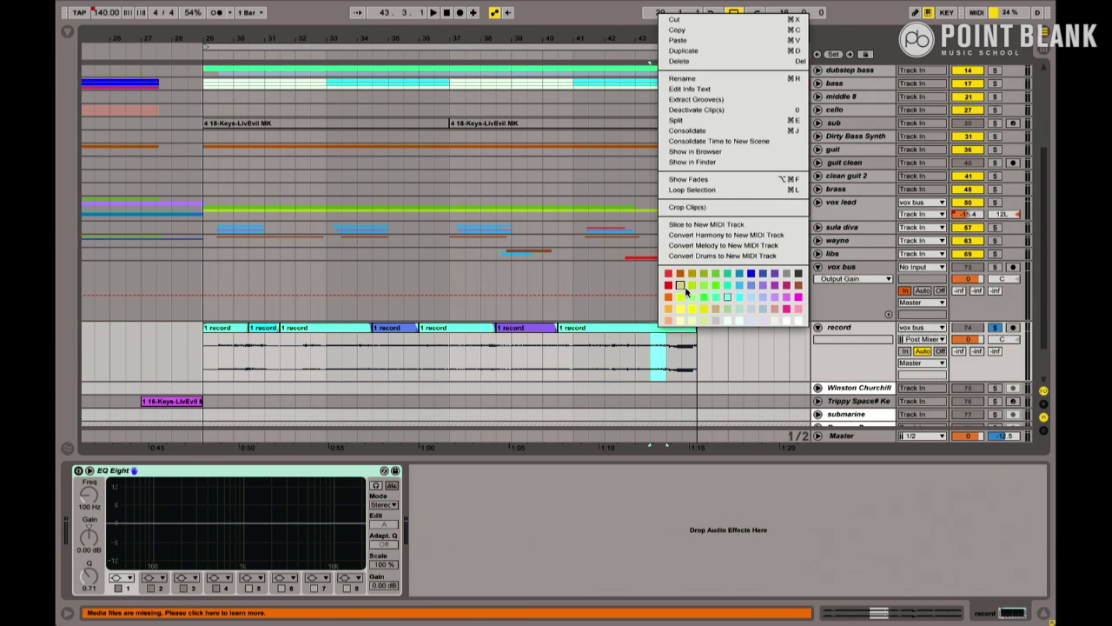
pyautogui.click(644, 349)
pyautogui.hotkey('ctrl', 'e')
pyautogui.rightClick(657, 333)
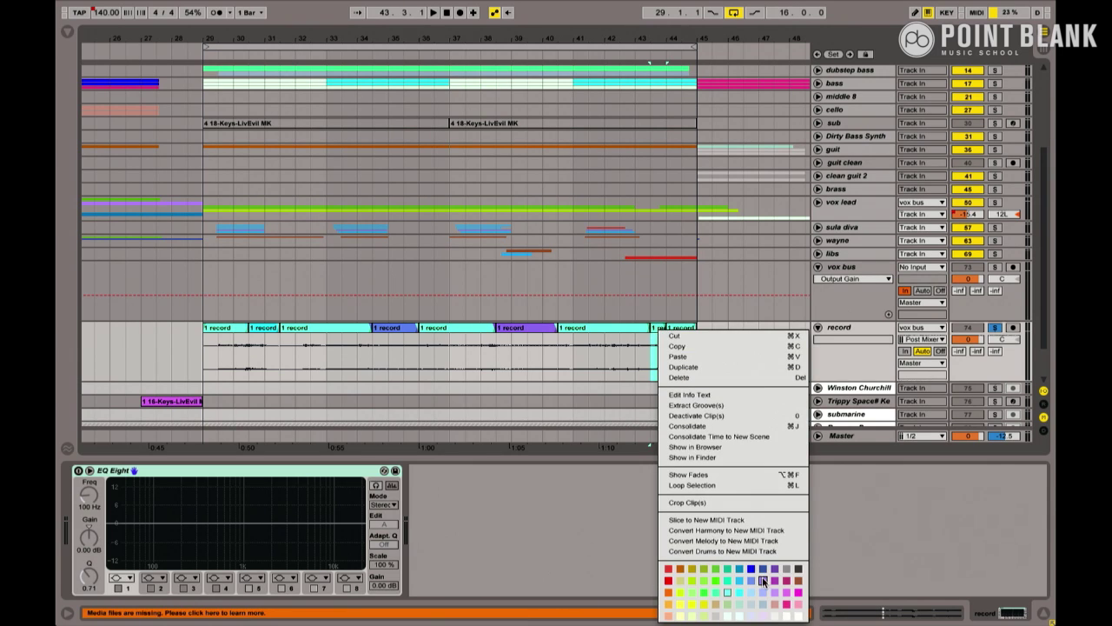
pyautogui.click(764, 581)
# Step: Delete the uncoloured turquoise record clips between bars 29 and 45, keeping only the recoloured sections
pyautogui.click(217, 328)
pyautogui.press('Delete')
pyautogui.click(307, 333)
pyautogui.press('Delete')
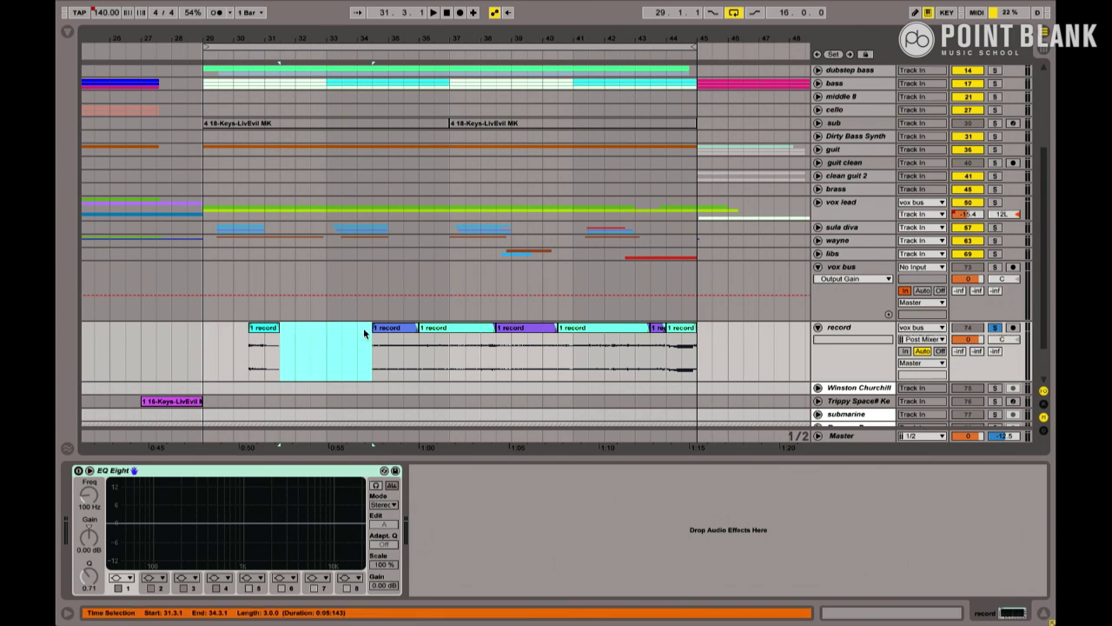
pyautogui.click(450, 335)
pyautogui.press('Delete')
pyautogui.click(574, 336)
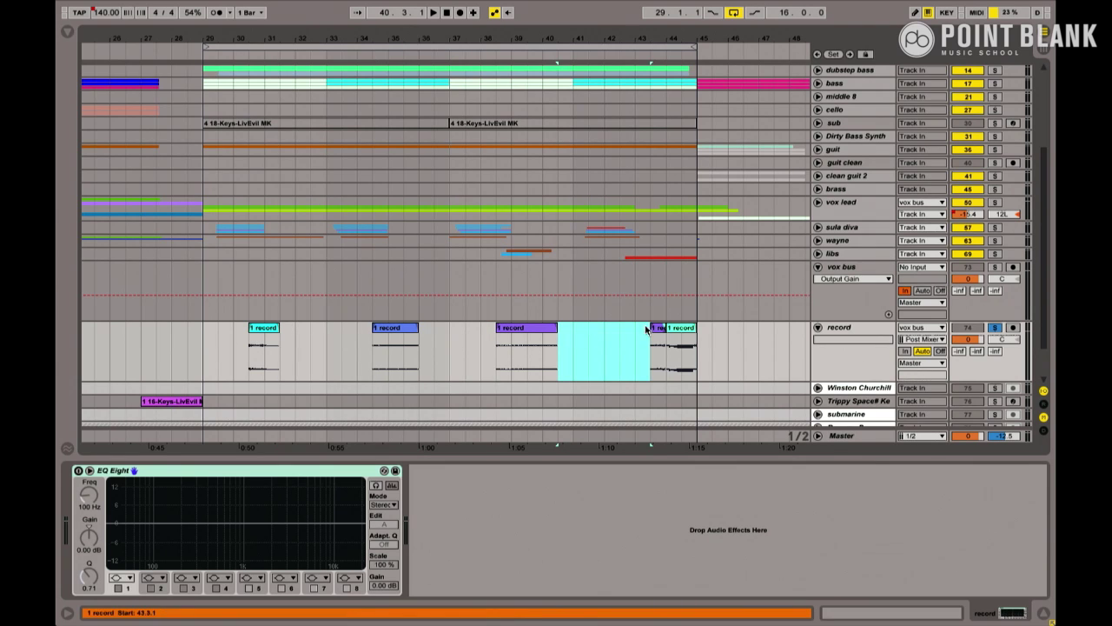
pyautogui.press('Delete')
pyautogui.click(684, 331)
pyautogui.press('Delete')
# Step: Rename the record track as replace and add an audio track below it named layer with its volume at 0 dB
pyautogui.press('-')
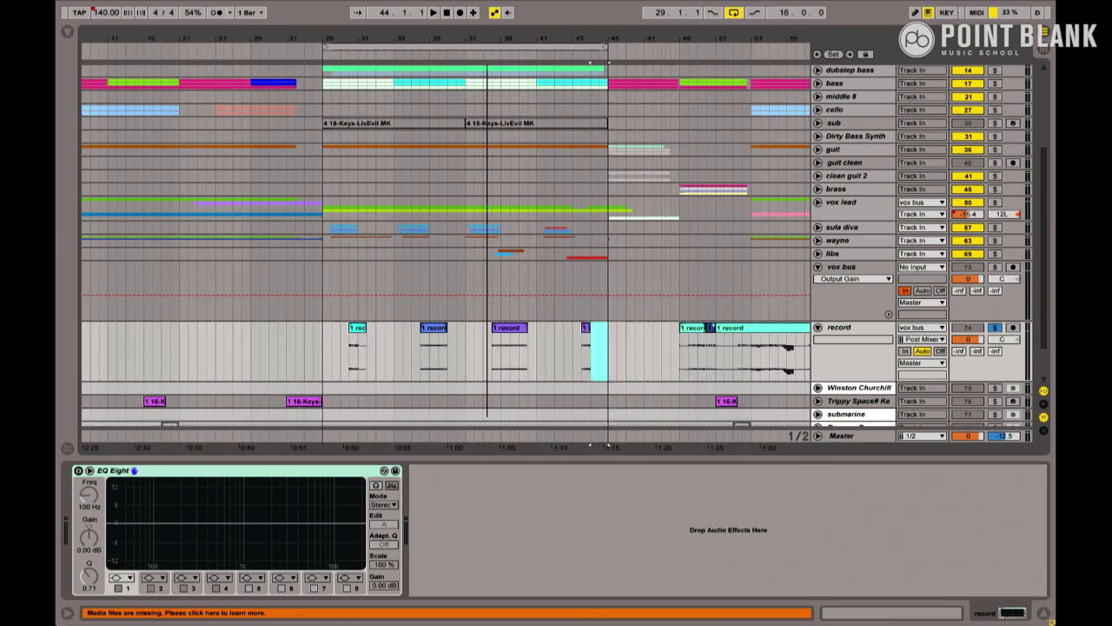
pyautogui.click(860, 328)
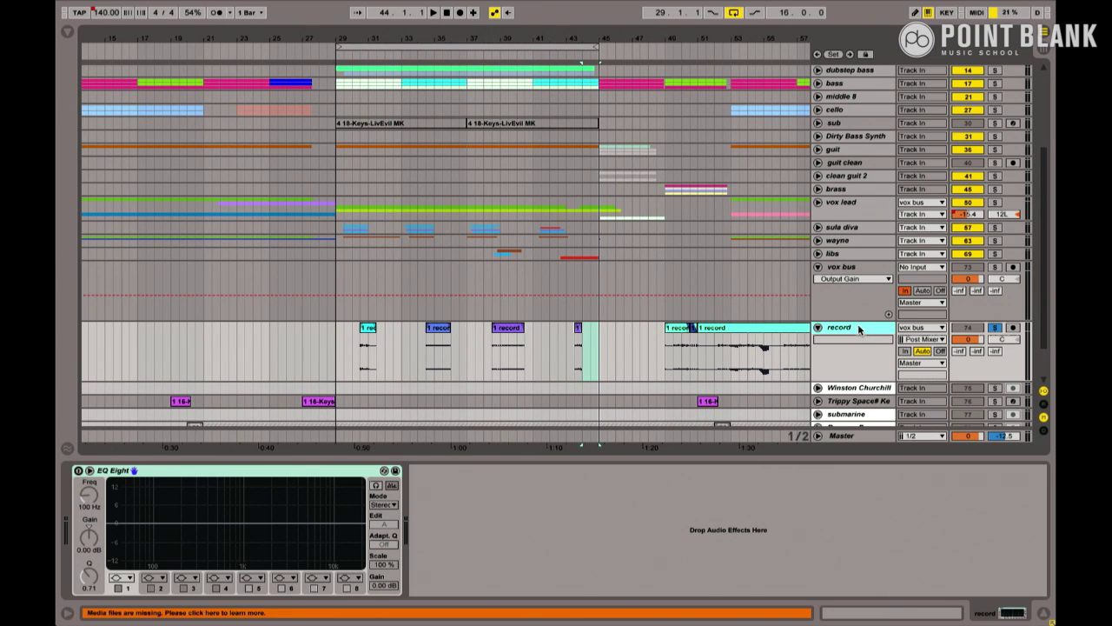
pyautogui.hotkey('ctrl', 't')
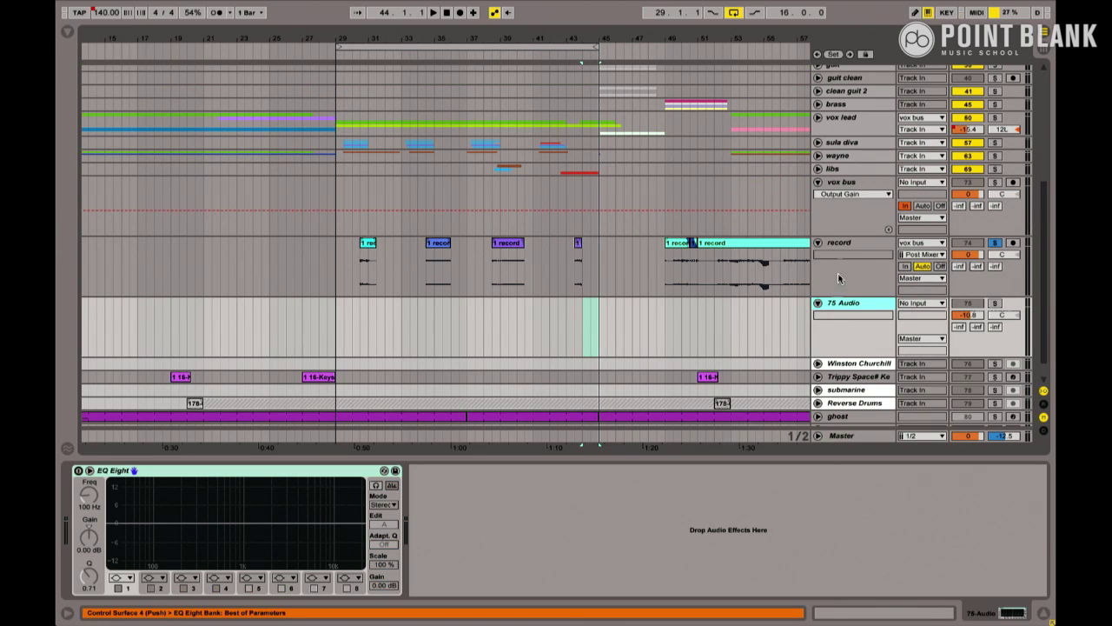
pyautogui.click(839, 245)
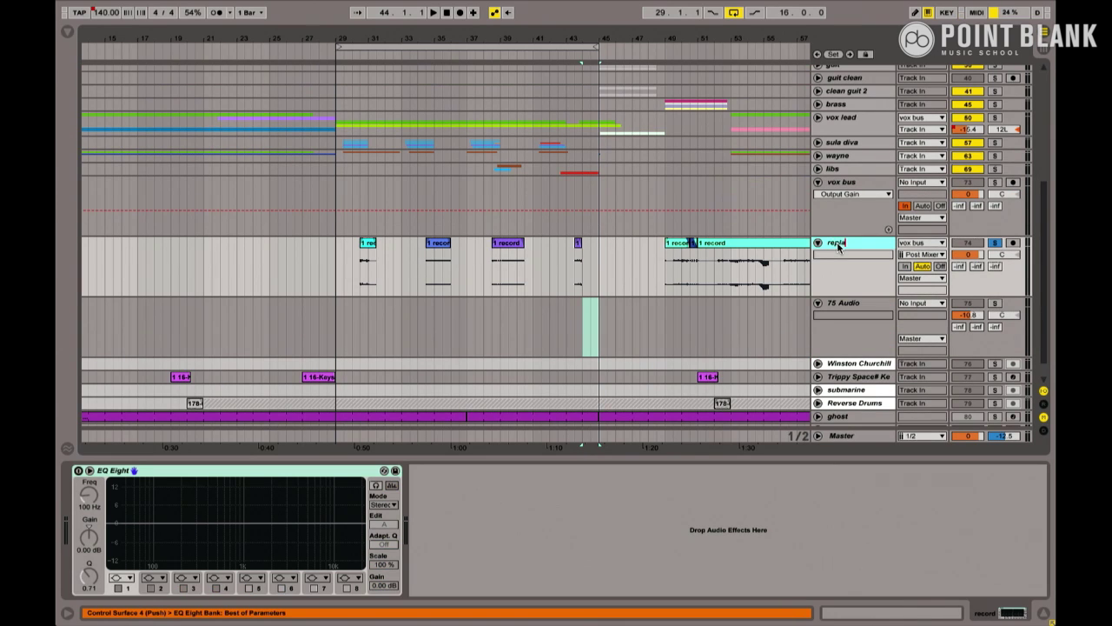
pyautogui.click(839, 303)
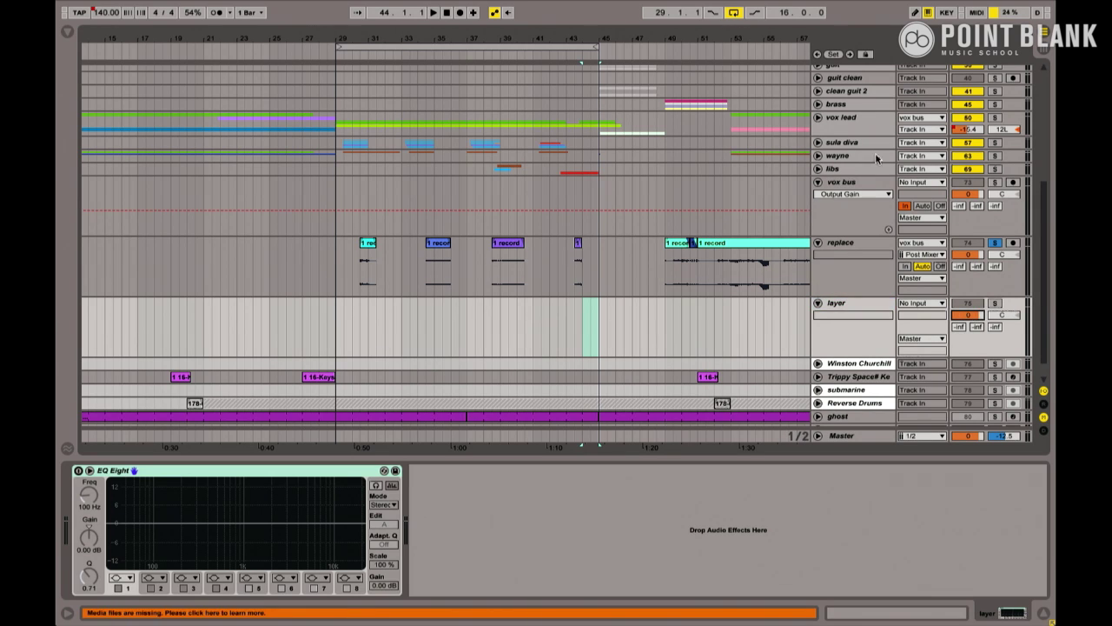
# Step: Copy the second EQ Eight and the Ping Pong Delay from the drum layer track onto the new vocal layer track
pyautogui.scroll(5, 840, 113)
pyautogui.scroll(1, 839, 115)
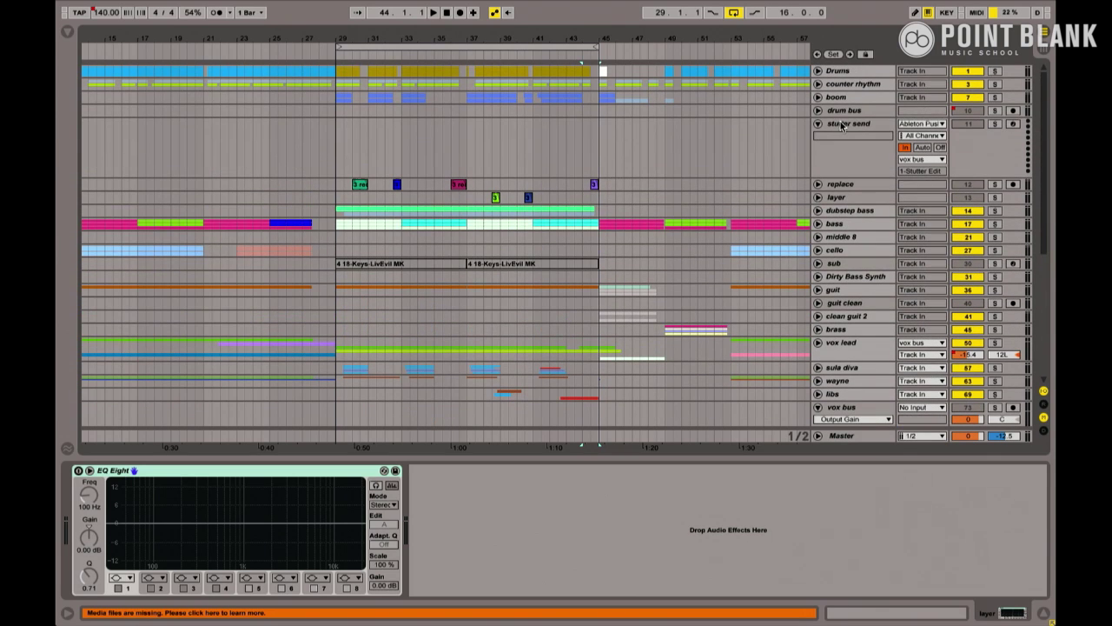
pyautogui.click(841, 197)
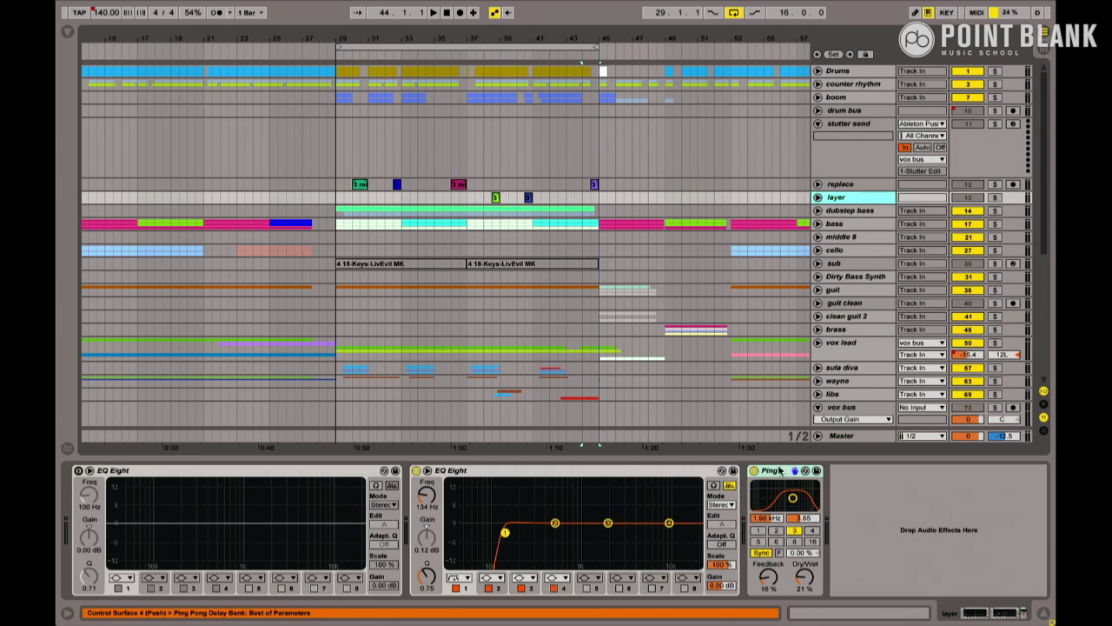
pyautogui.click(682, 472)
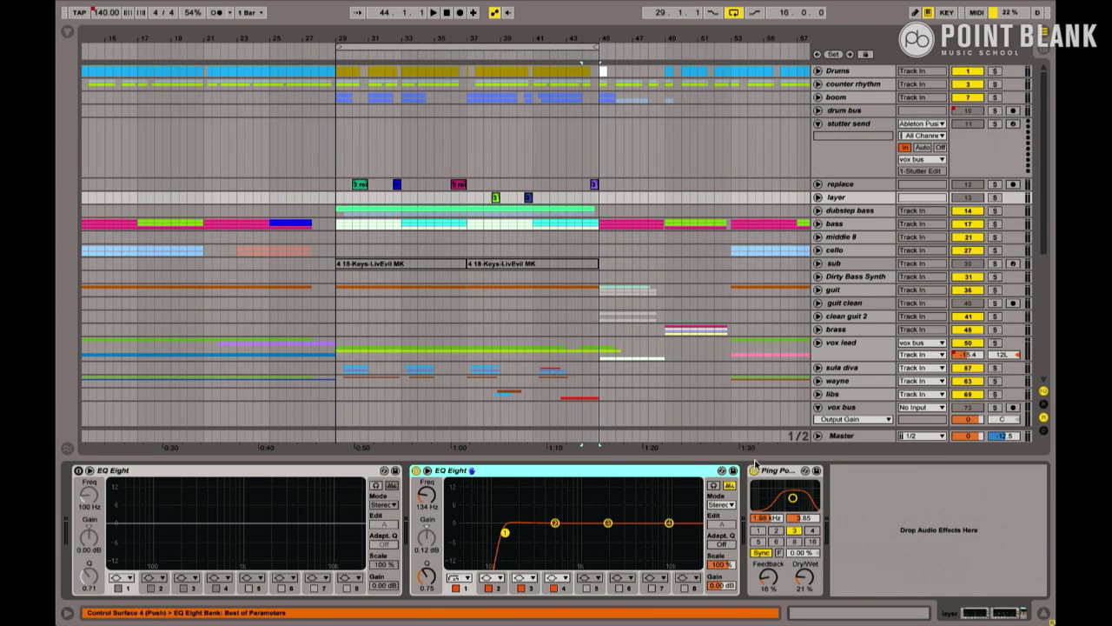
pyautogui.scroll(-4, 711, 423)
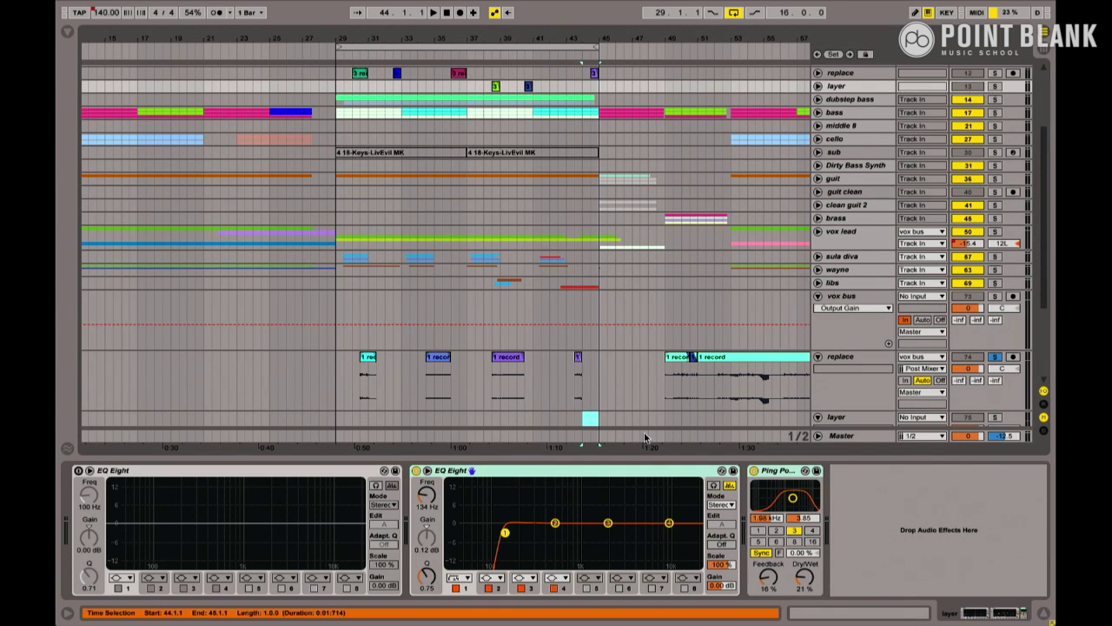
pyautogui.click(598, 472)
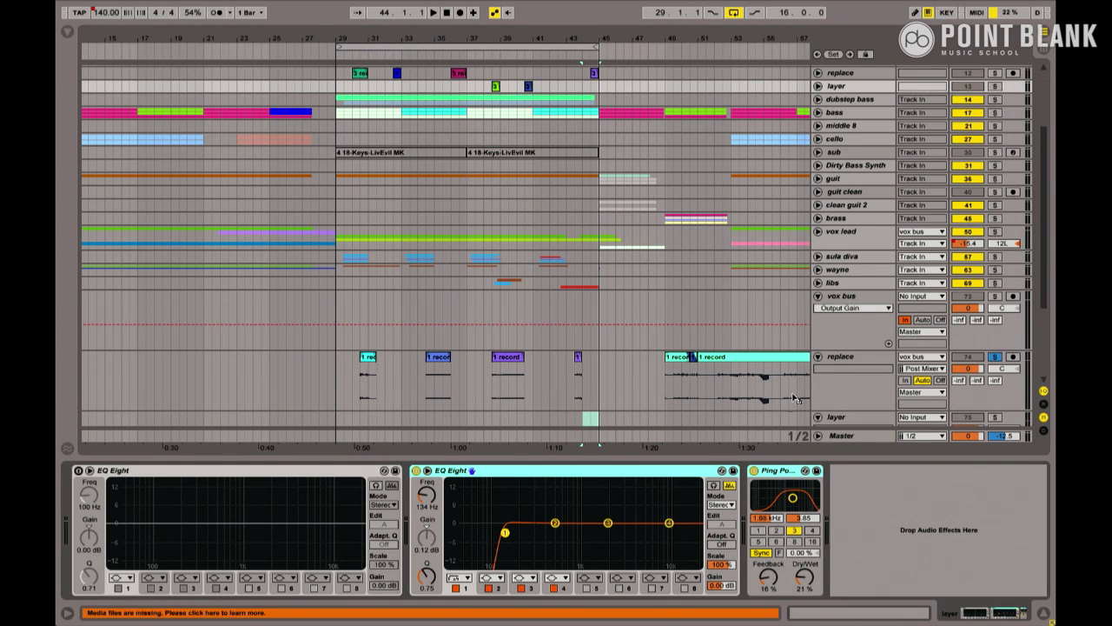
pyautogui.scroll(-1, 846, 404)
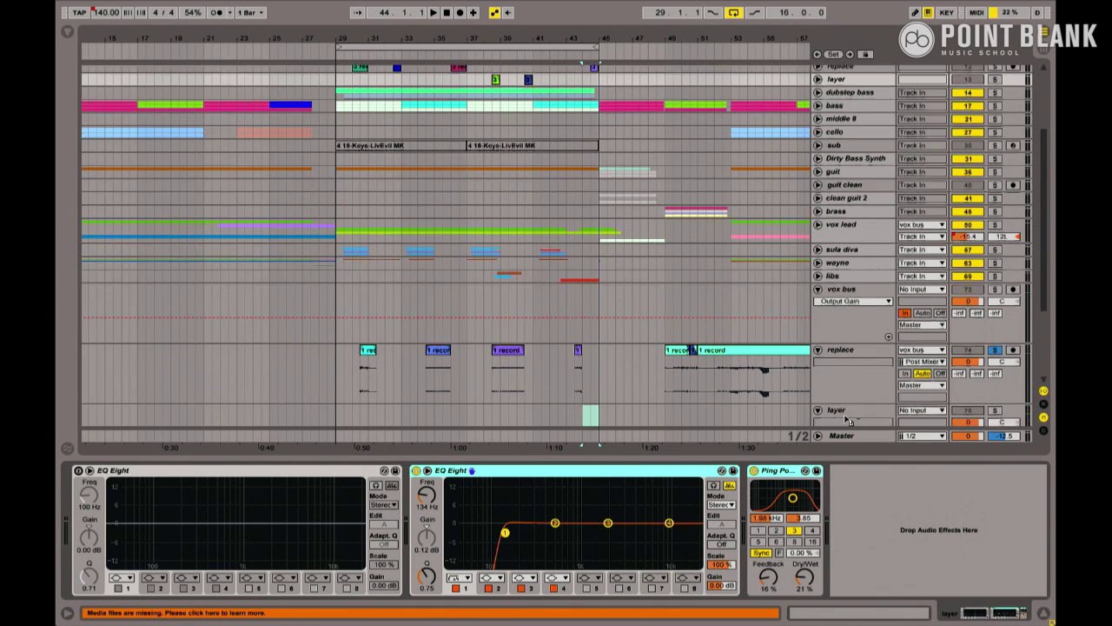
pyautogui.click(845, 417)
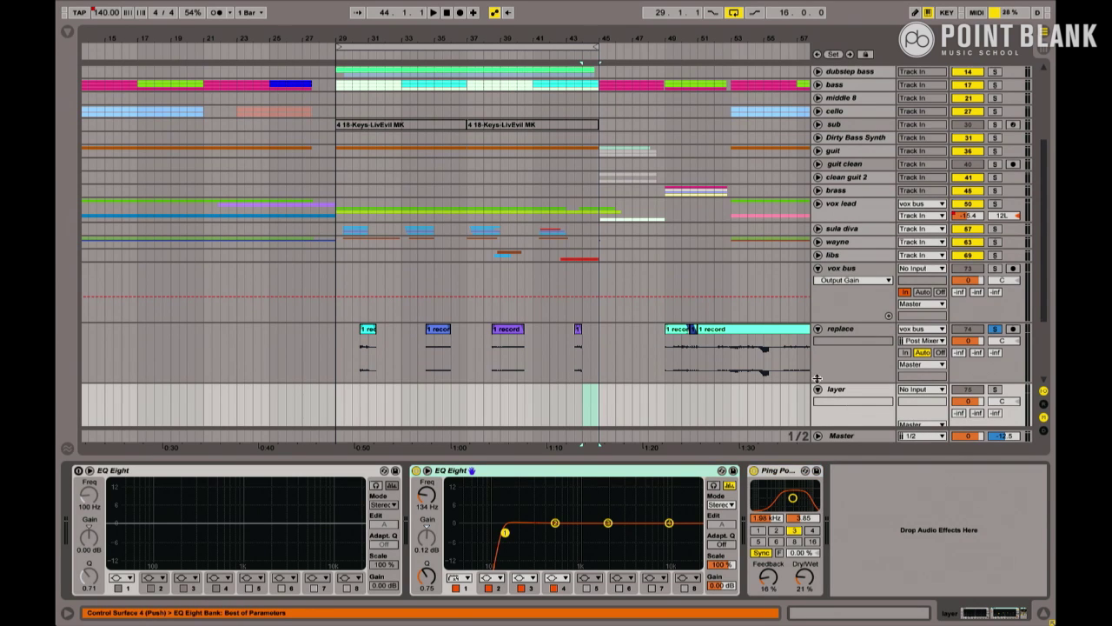
# Step: Move the record clips starting at bar 49 on the replace track to 29.1.1 on the layer track
pyautogui.moveTo(679, 33); pyautogui.dragTo(283, 32)
pyautogui.moveTo(189, 25); pyautogui.dragTo(187, 32)
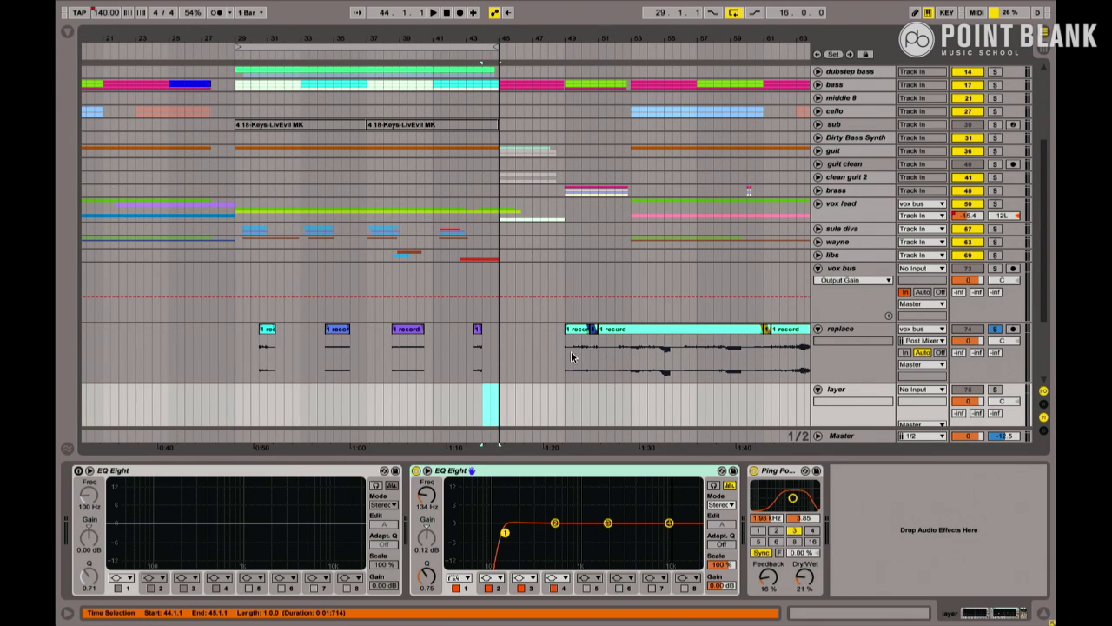
pyautogui.moveTo(565, 355); pyautogui.dragTo(749, 373)
pyautogui.click(491, 333)
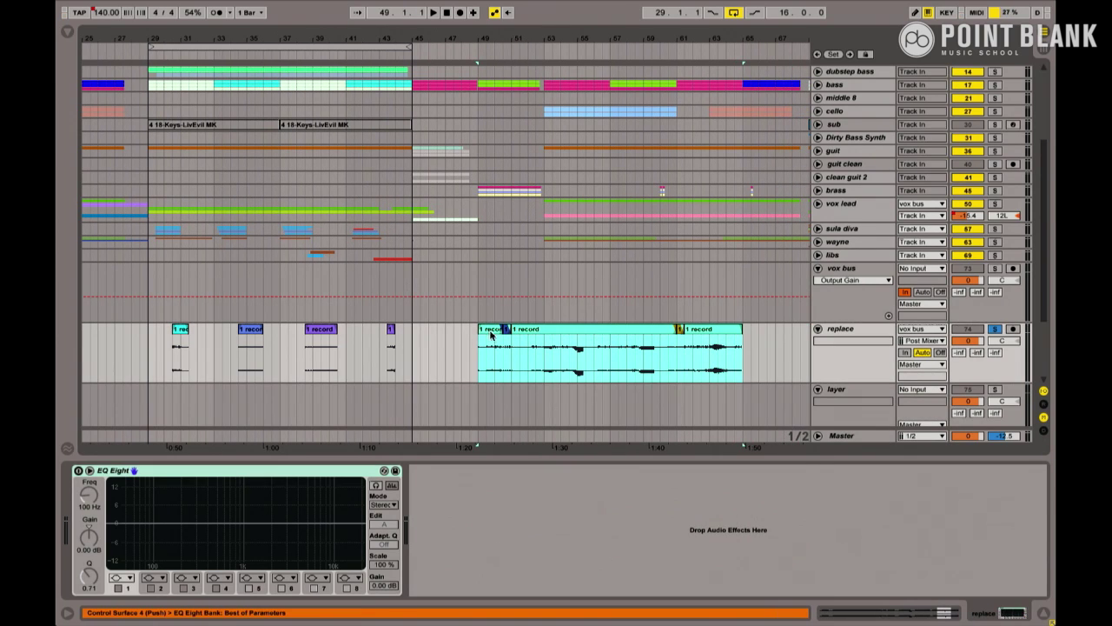
pyautogui.moveTo(491, 333); pyautogui.dragTo(158, 397)
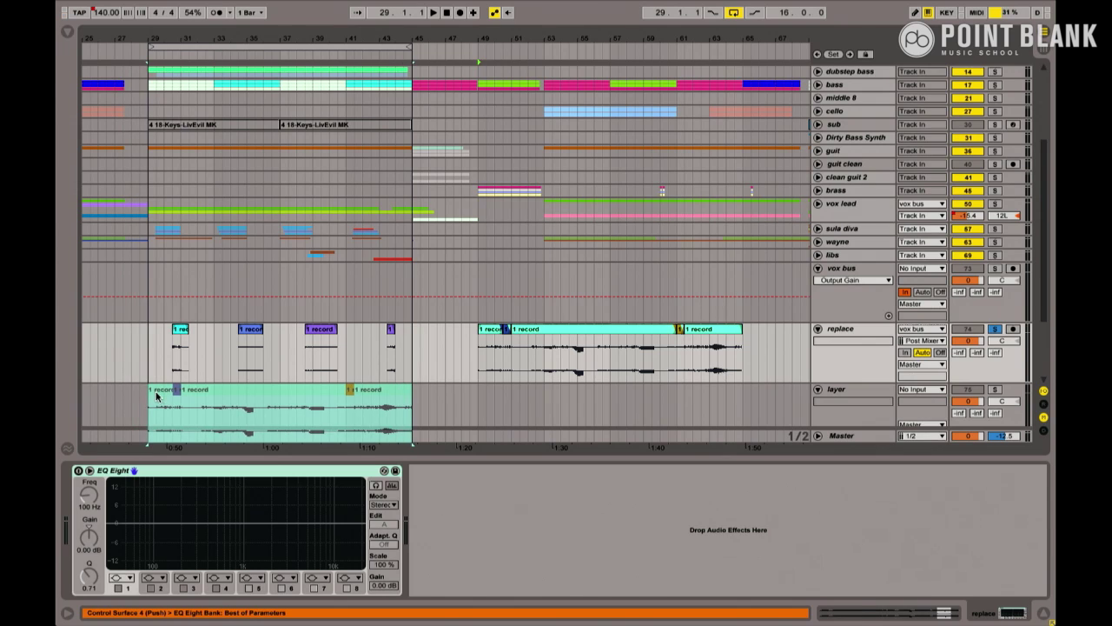
pyautogui.click(156, 396)
pyautogui.moveTo(161, 39); pyautogui.dragTo(144, 199)
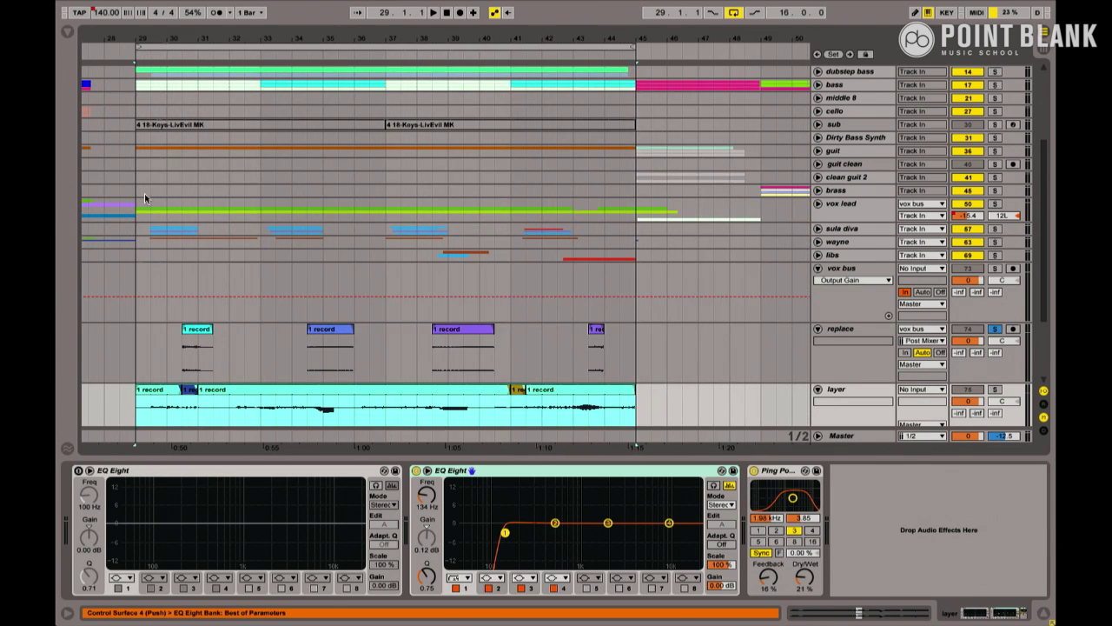
# Step: Delete the uncoloured turquoise clips on the layer track, keeping the blue and yellow sections at 30.3.1 and 41.1.1
pyautogui.click(150, 392)
pyautogui.press('Delete')
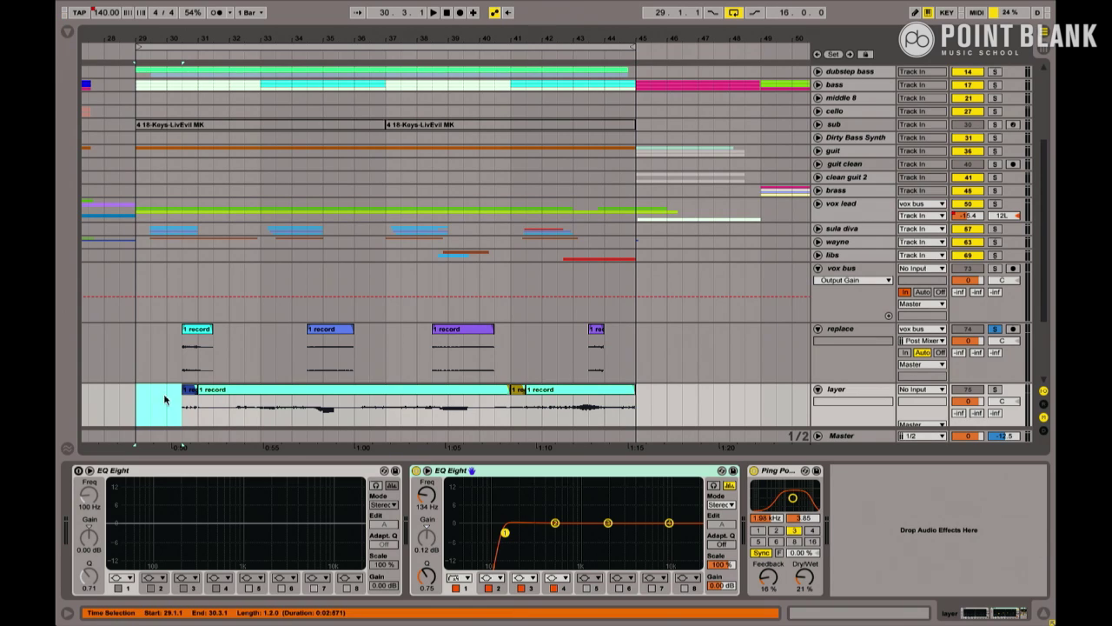
pyautogui.click(221, 397)
pyautogui.press('Delete')
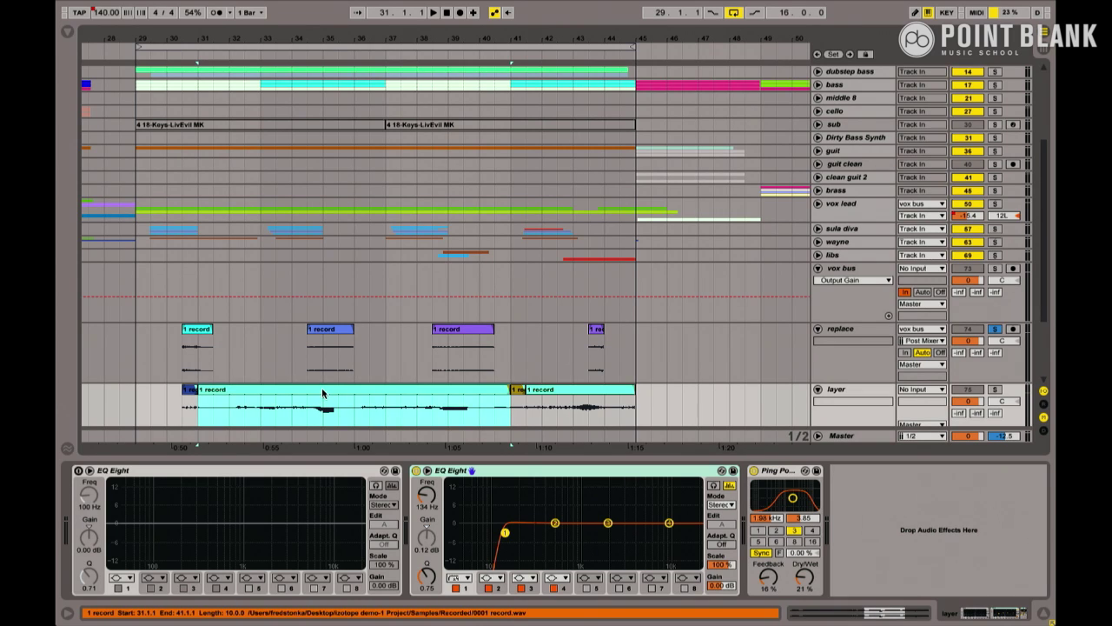
pyautogui.click(544, 391)
pyautogui.press('Delete')
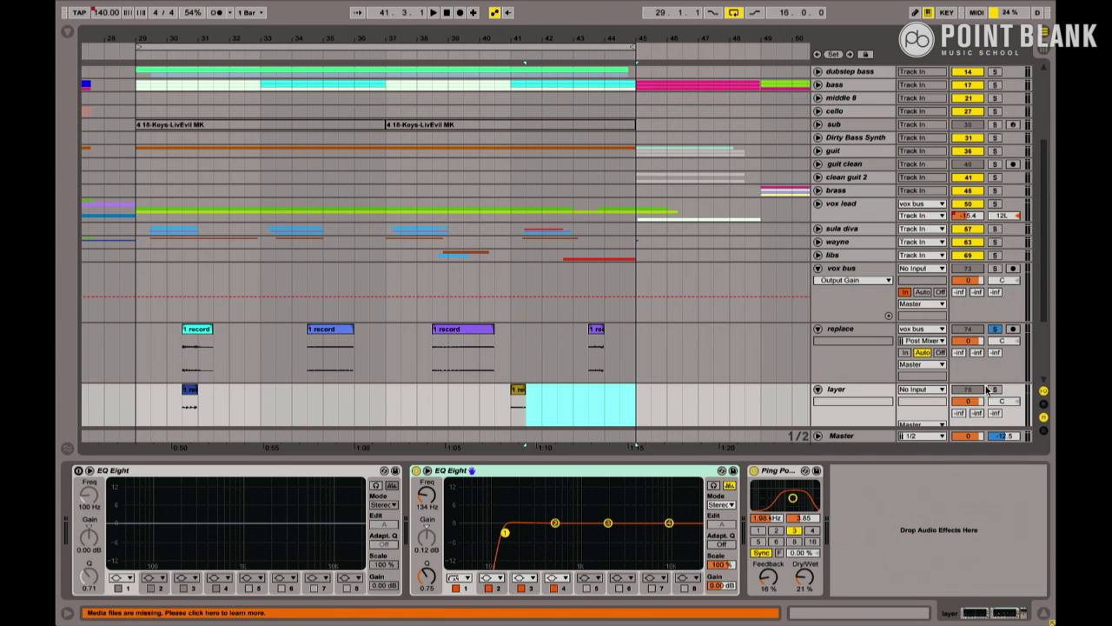
# Step: Unsolo the replace track, mute the vocal layer track, and play the arrangement from 29.1.1
pyautogui.click(996, 328)
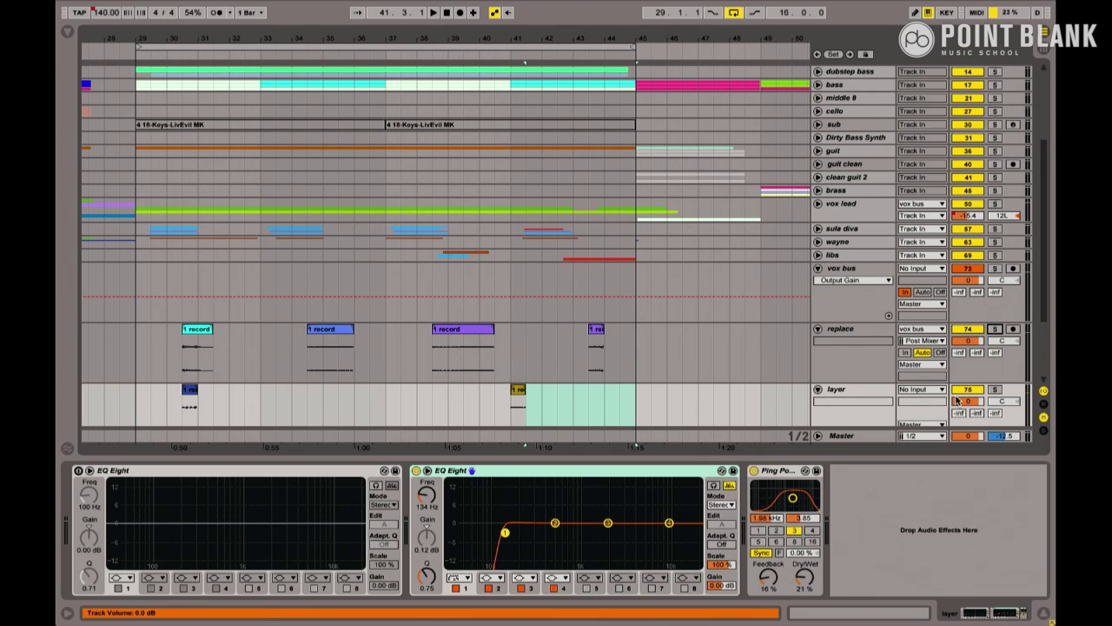
pyautogui.click(964, 390)
pyautogui.click(133, 332)
pyautogui.press('space')
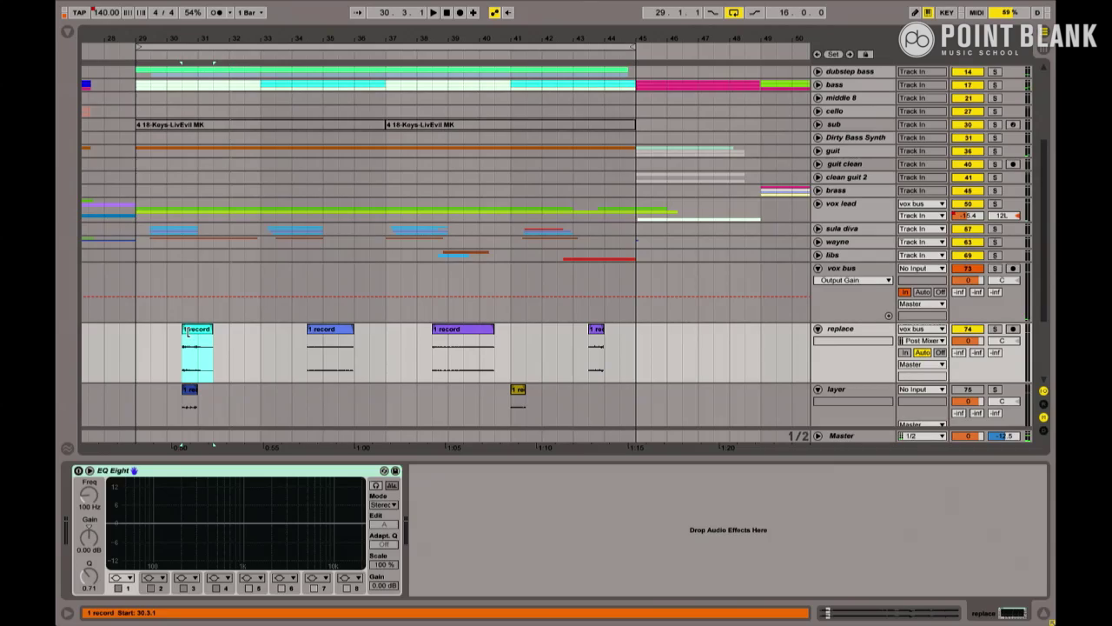
# Step: Move the dark blue layer clip onto the replace track at 30.3.1, over the light blue clip, and play from 29.1.1
pyautogui.moveTo(183, 393); pyautogui.dragTo(188, 367)
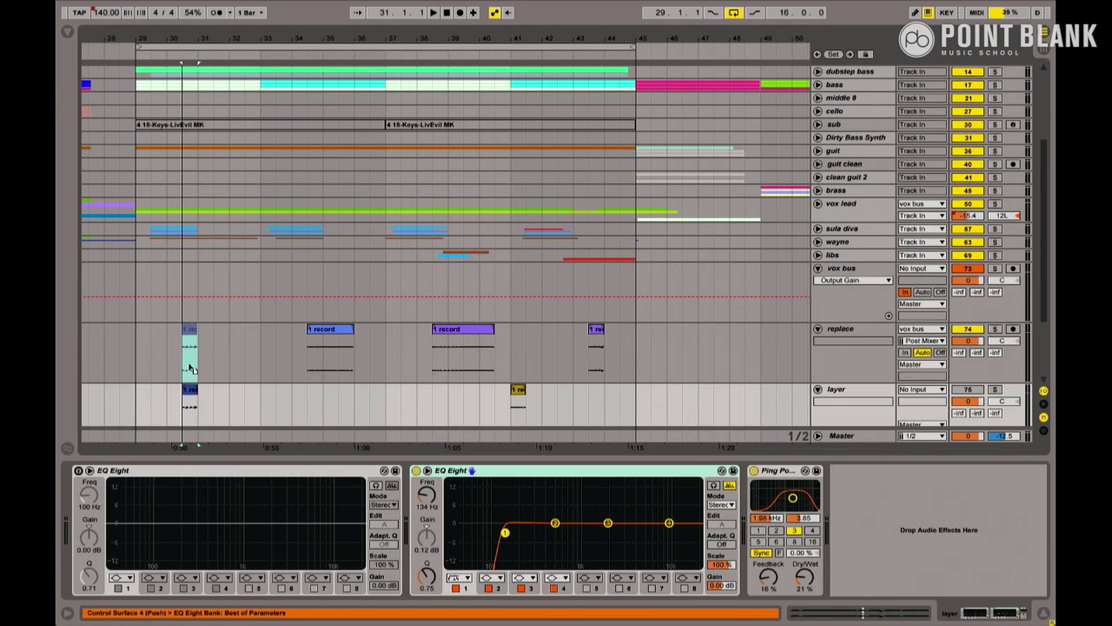
pyautogui.click(136, 364)
pyautogui.press('space')
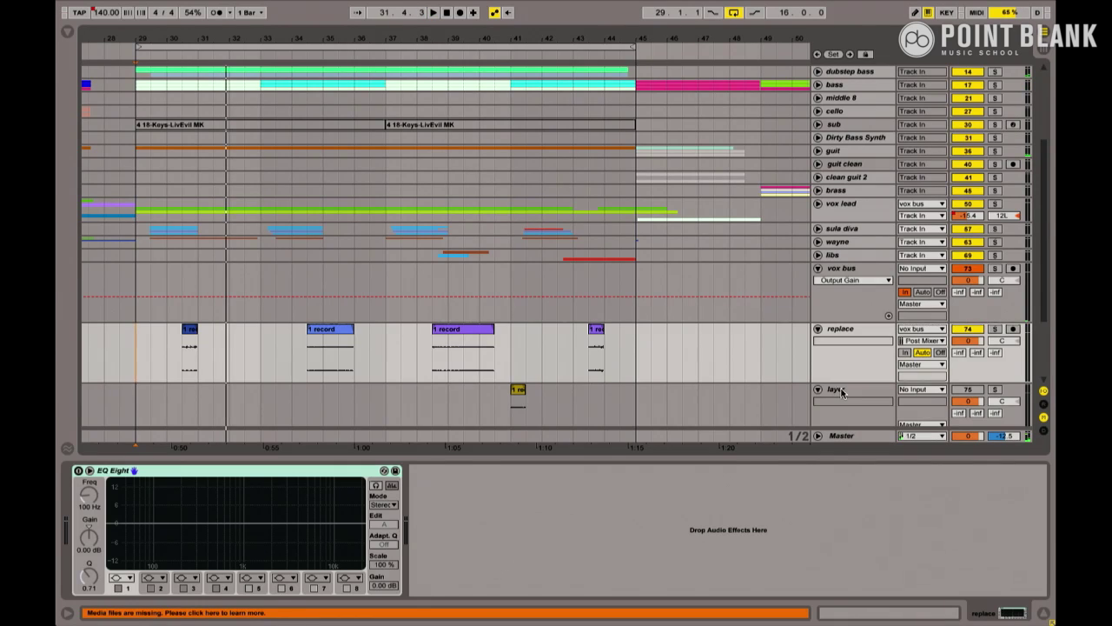
# Step: Move the dark blue clip at 30.3.1 back to the layer track and unmute that track
pyautogui.click(841, 392)
pyautogui.moveTo(199, 331); pyautogui.dragTo(198, 393)
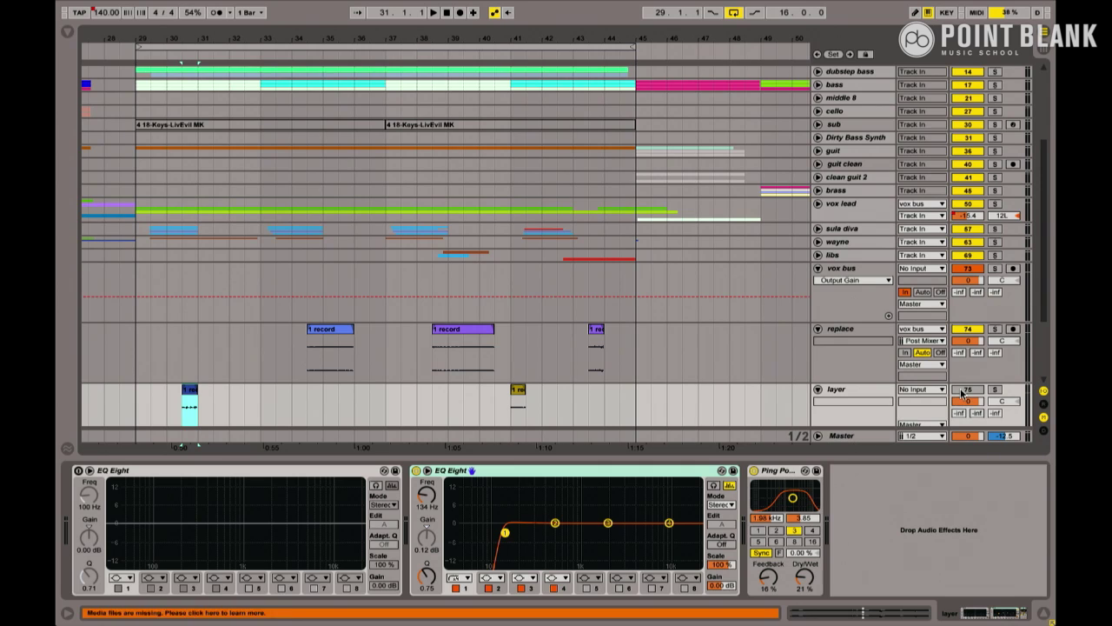
pyautogui.click(995, 391)
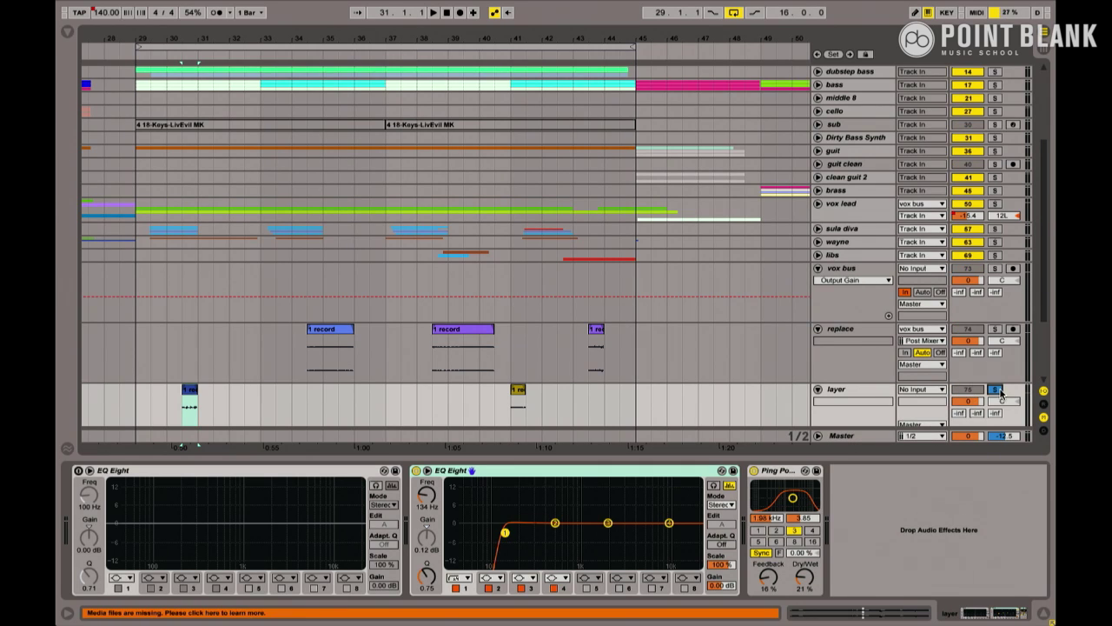
pyautogui.click(999, 392)
# Step: Play from 29.1.1 and set the vocal layer track's Ping Pong Delay to 23 % feedback and 39 % dry/wet
pyautogui.click(139, 350)
pyautogui.press('space')
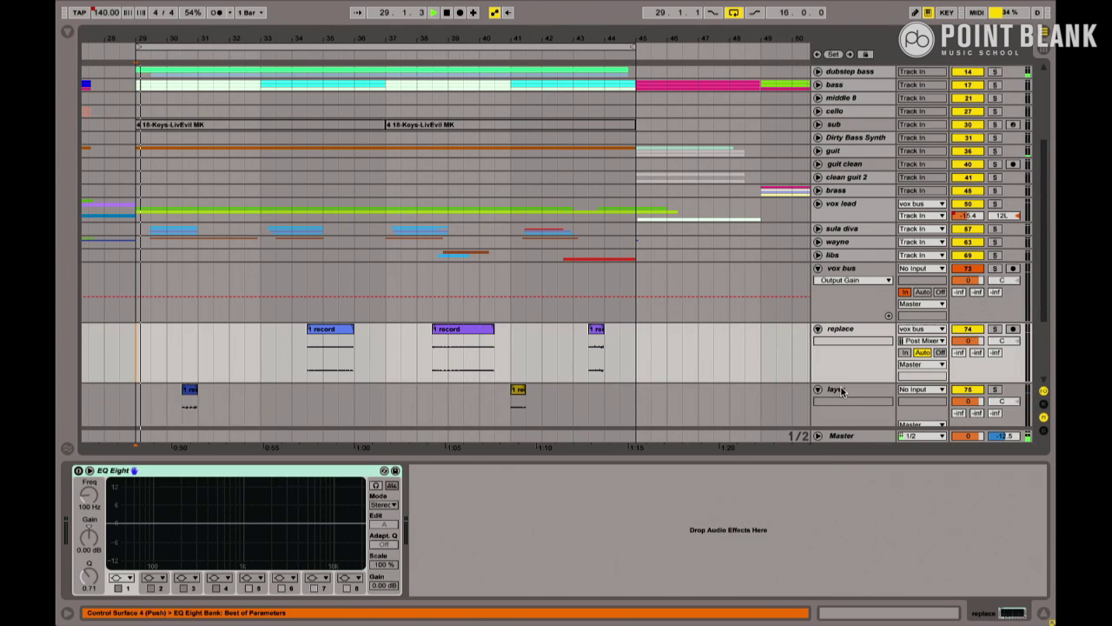
pyautogui.click(837, 389)
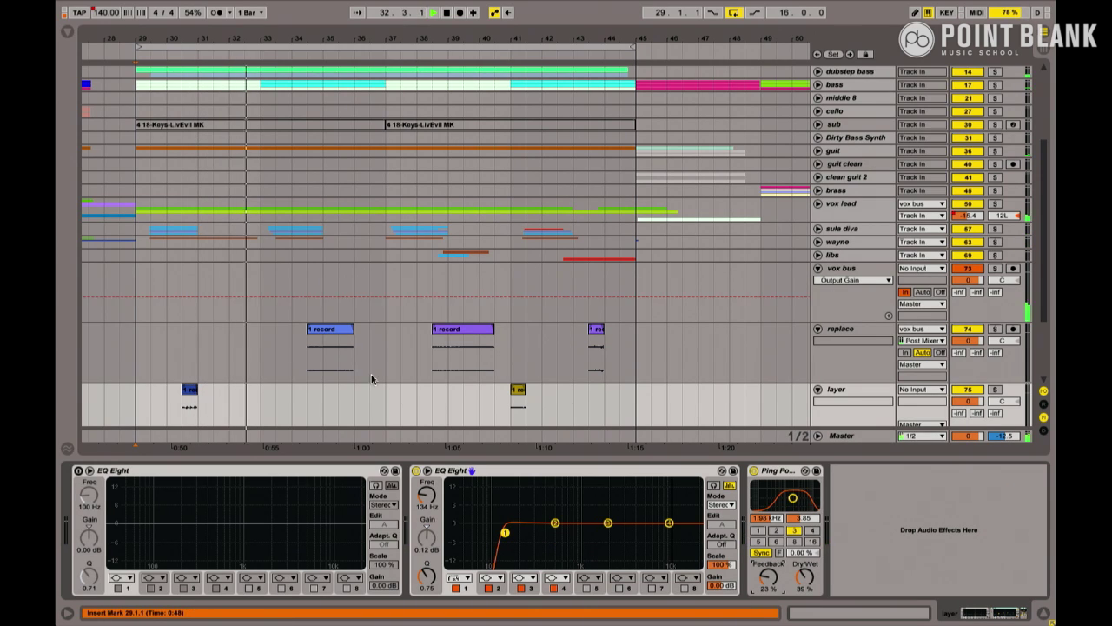
# Step: Move the blue clip at 34.3.1 and the purple clip at 38.3.1 from the replace track to the layer track
pyautogui.moveTo(335, 356); pyautogui.dragTo(333, 390)
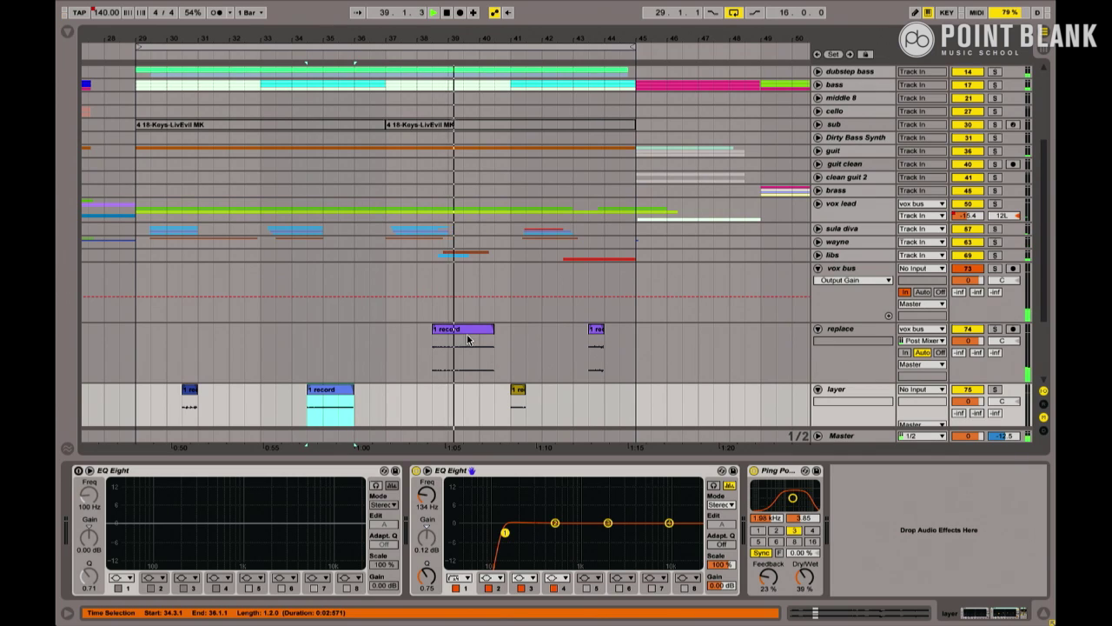
pyautogui.press('space')
pyautogui.click(446, 375)
pyautogui.moveTo(446, 376); pyautogui.dragTo(446, 413)
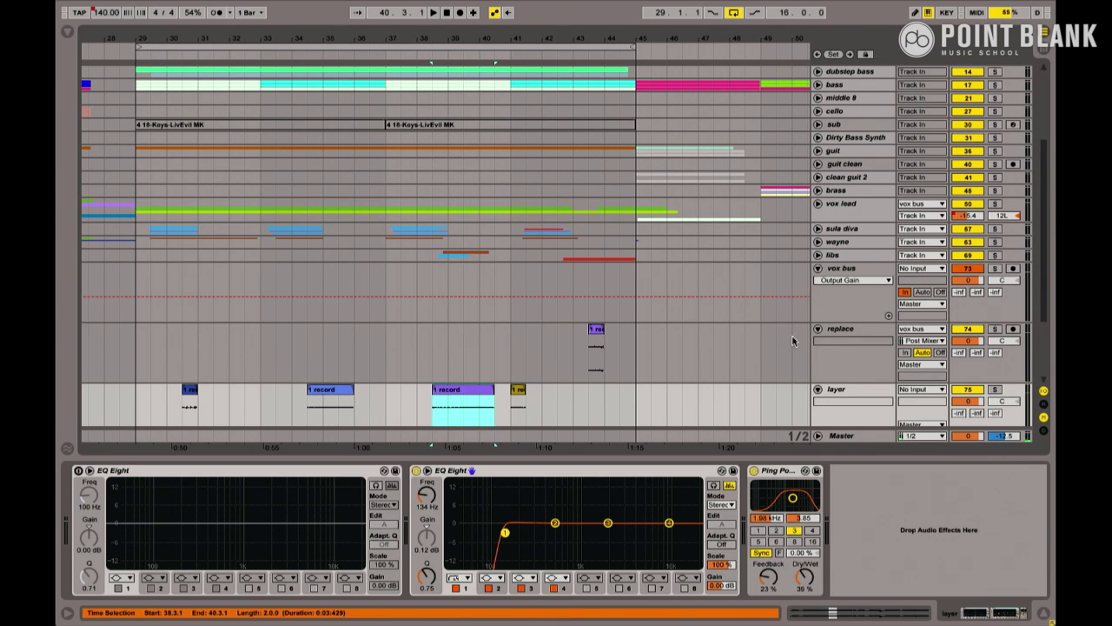
# Step: Select the Stutter Edit device on the vox bus track
pyautogui.click(841, 269)
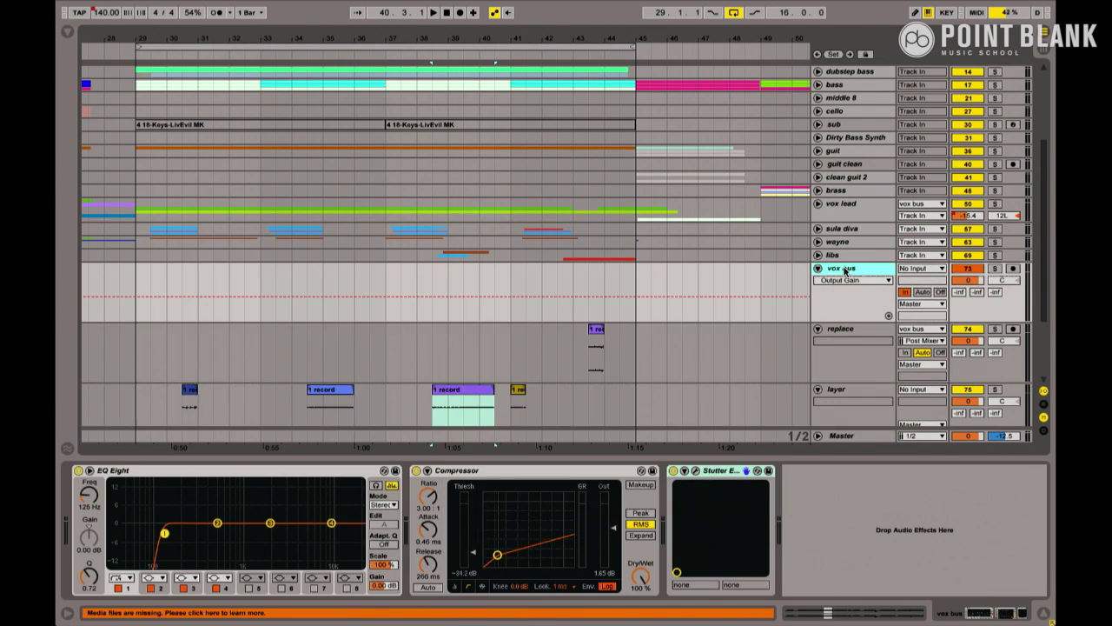
pyautogui.click(724, 471)
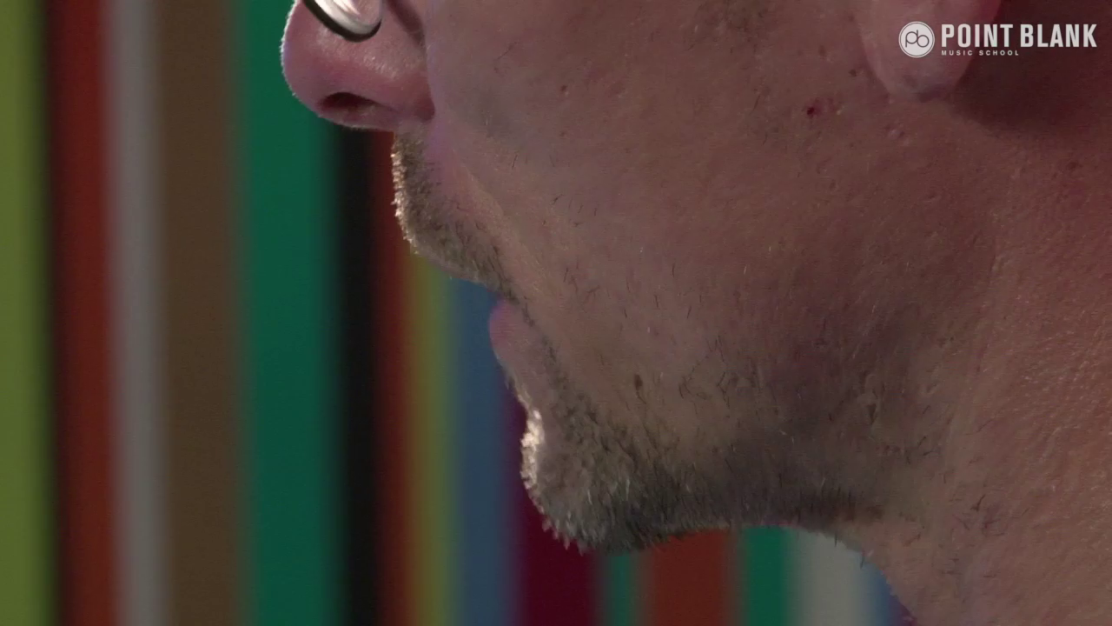